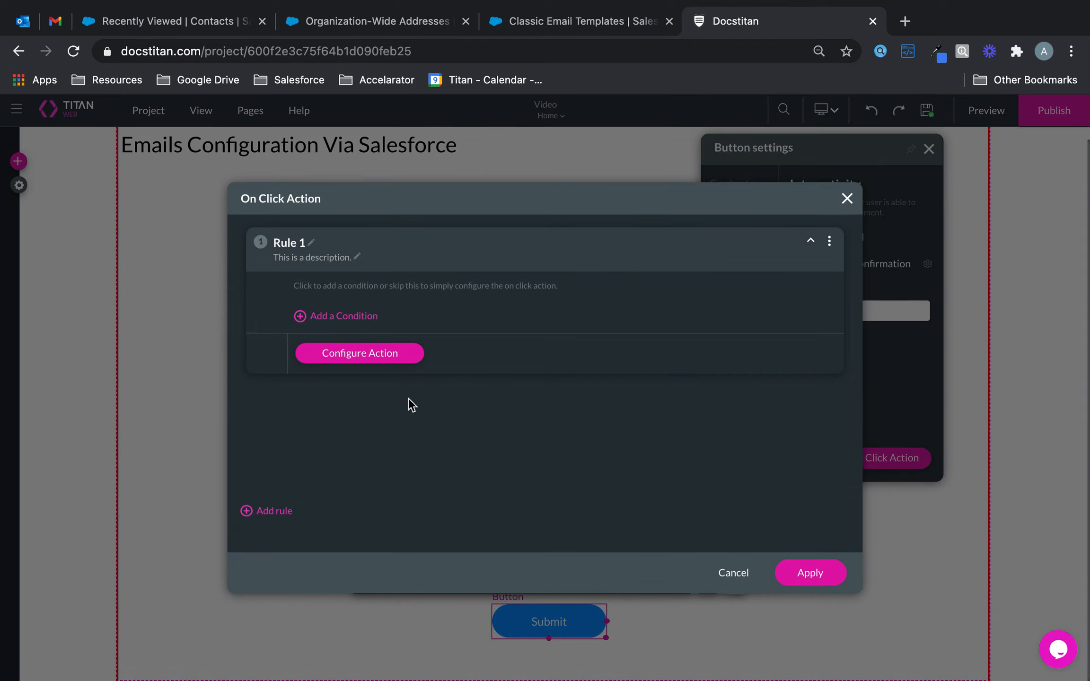
Step: Switch the first rule to a Salesforce action and start a new push integration
{"action": "left_click", "coordinate": [370, 353]}
{"action": "left_click", "coordinate": [332, 286]}
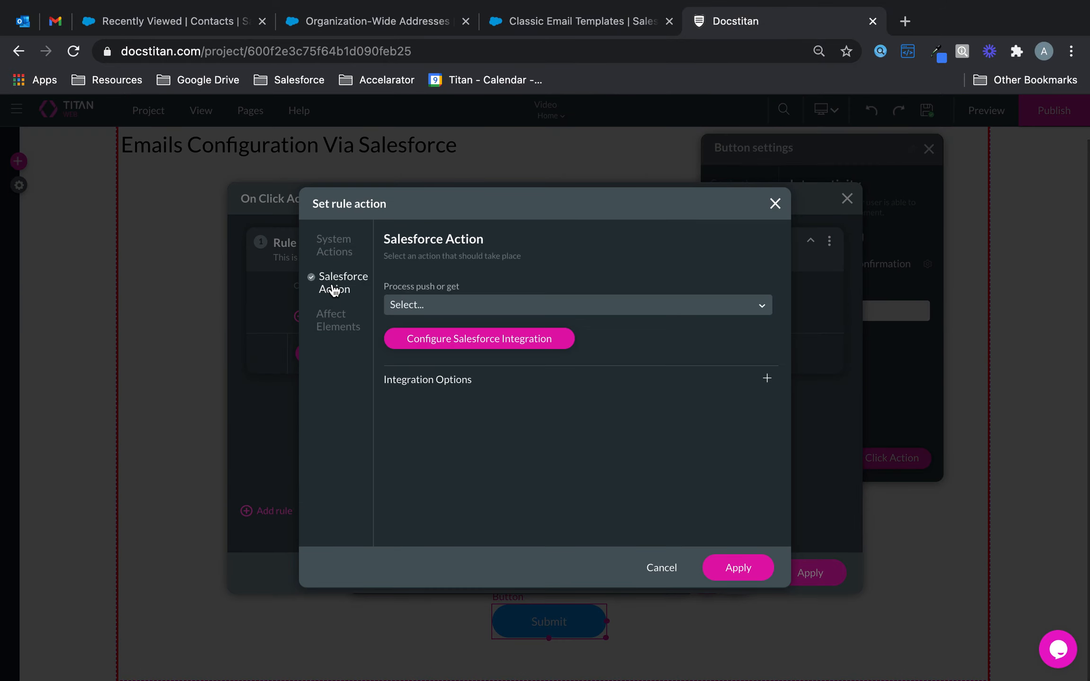
{"action": "left_click", "coordinate": [464, 339]}
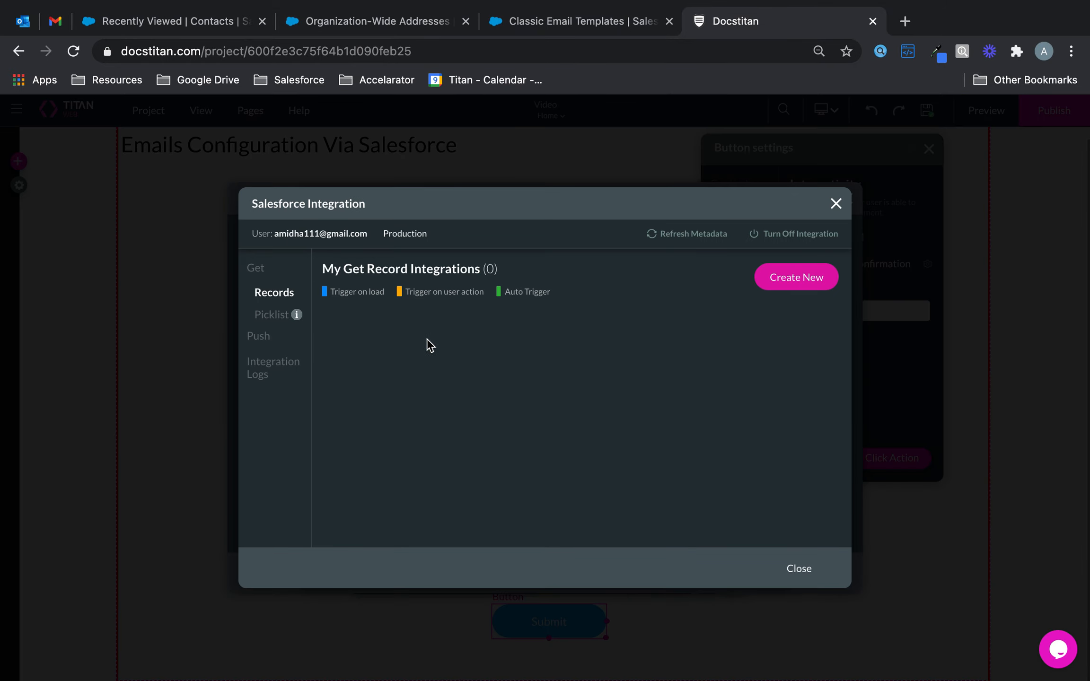
{"action": "left_click", "coordinate": [259, 339]}
{"action": "left_click", "coordinate": [797, 277]}
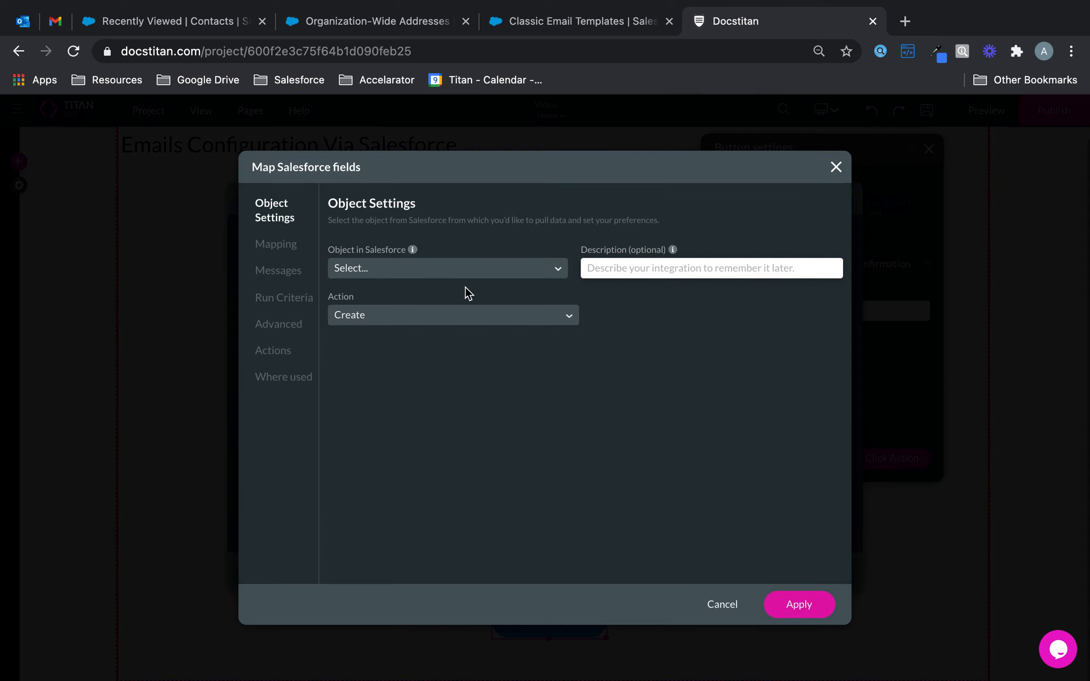
Step: Set the integration's object to Contact and begin the 'Create Contact' description
{"action": "left_click", "coordinate": [458, 273]}
{"action": "type", "text": "cont"}
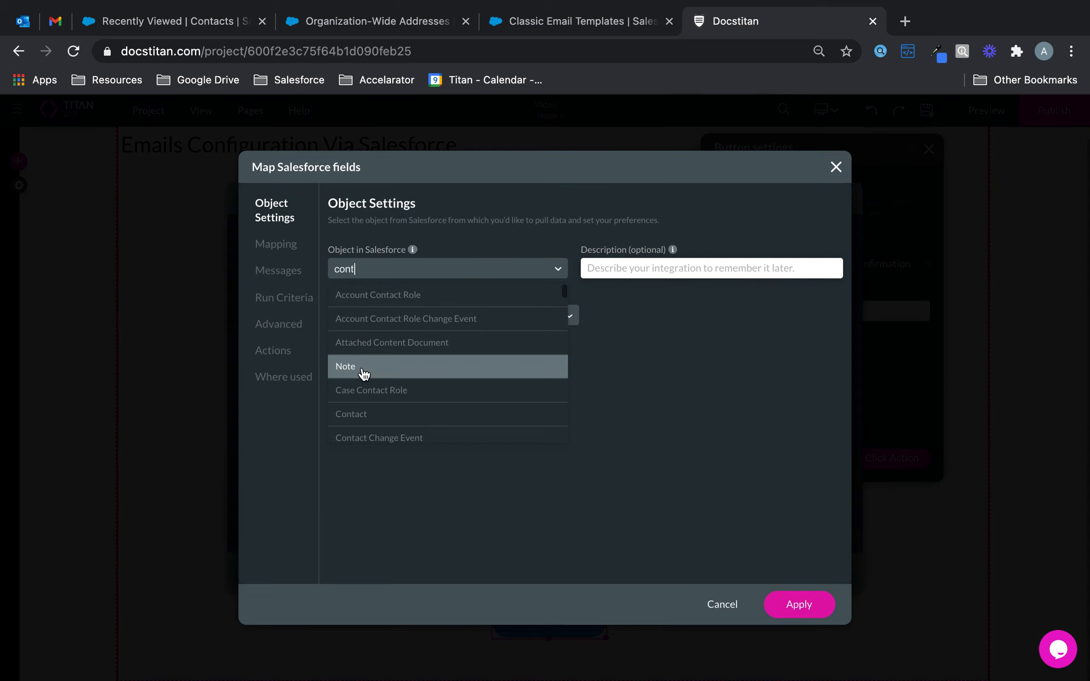
{"action": "left_click", "coordinate": [360, 414]}
{"action": "left_click", "coordinate": [592, 269]}
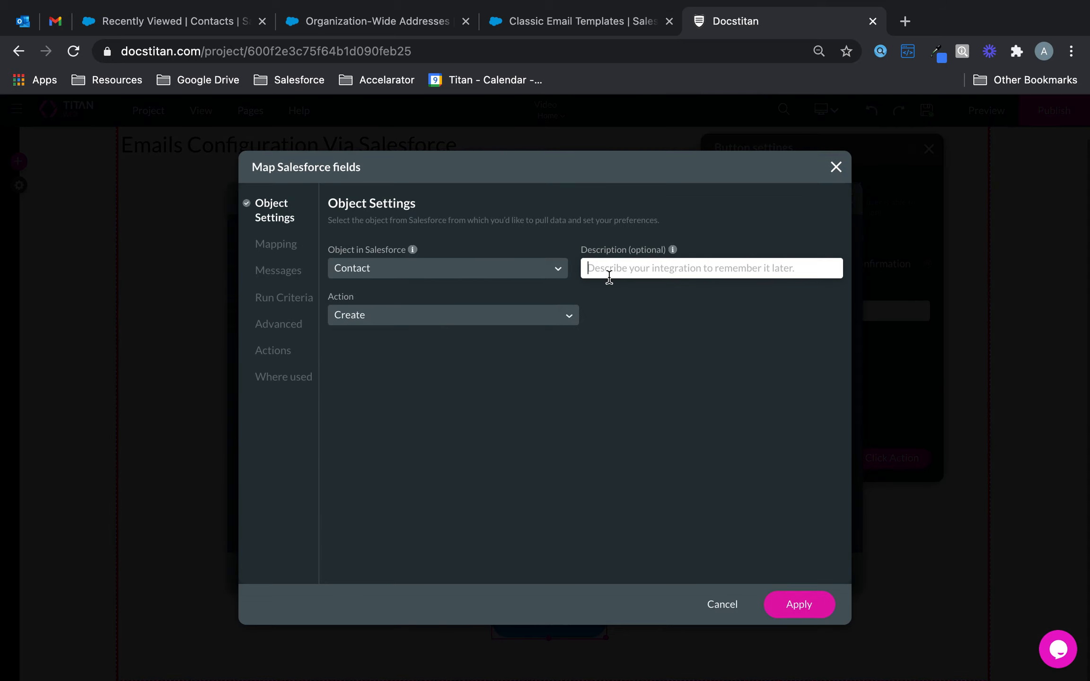
{"action": "type", "text": "Create Contact"}
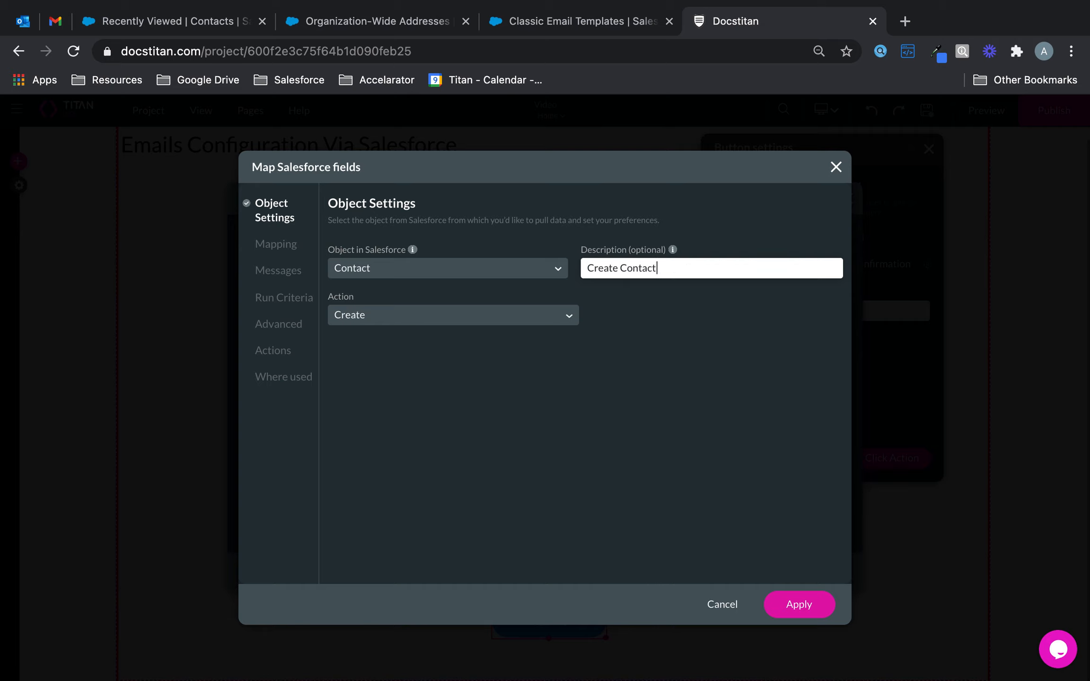
Step: Map the Lastname and Firstname form fields to Contact Last Name and First Name
{"action": "left_click", "coordinate": [281, 245]}
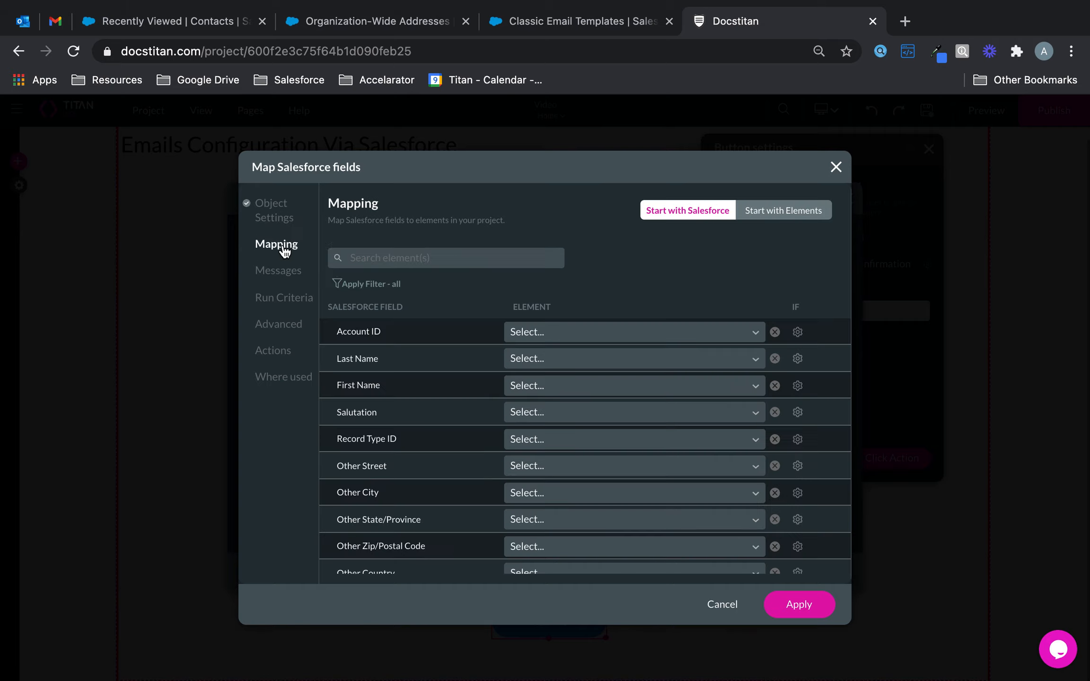
{"action": "left_click", "coordinate": [512, 366]}
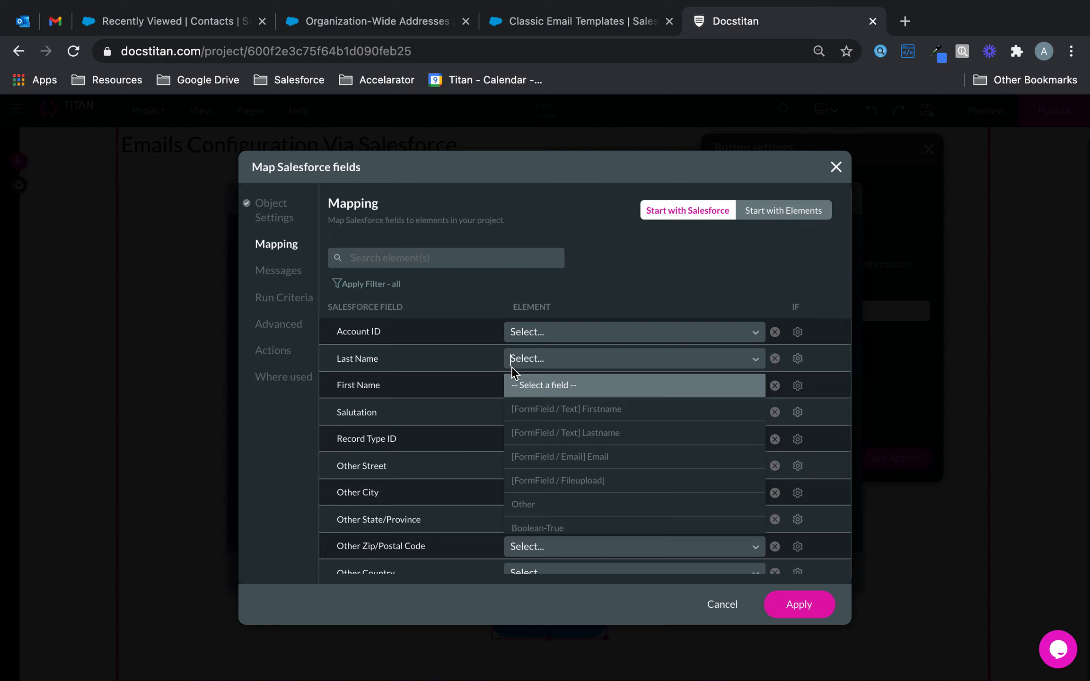
{"action": "type", "text": "las"}
{"action": "left_click", "coordinate": [574, 388]}
{"action": "left_click", "coordinate": [573, 383]}
{"action": "type", "text": "fir"}
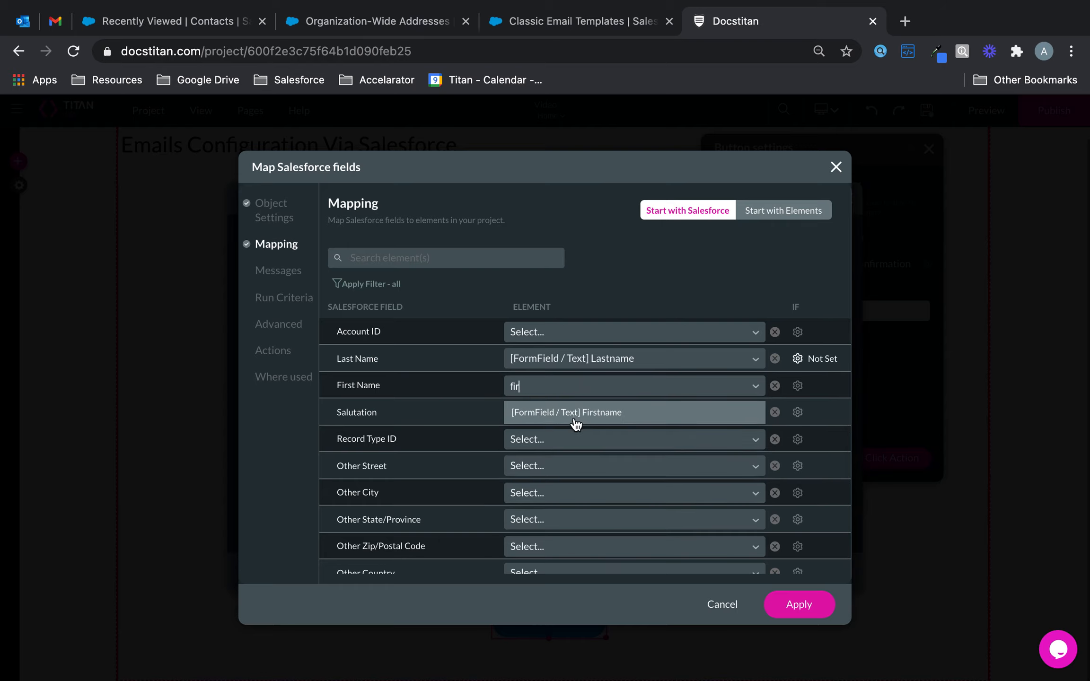
{"action": "left_click", "coordinate": [575, 423]}
Step: Map the Email form field to the Contact Email field and apply the mapping
{"action": "left_click", "coordinate": [469, 257]}
{"action": "type", "text": "ema"}
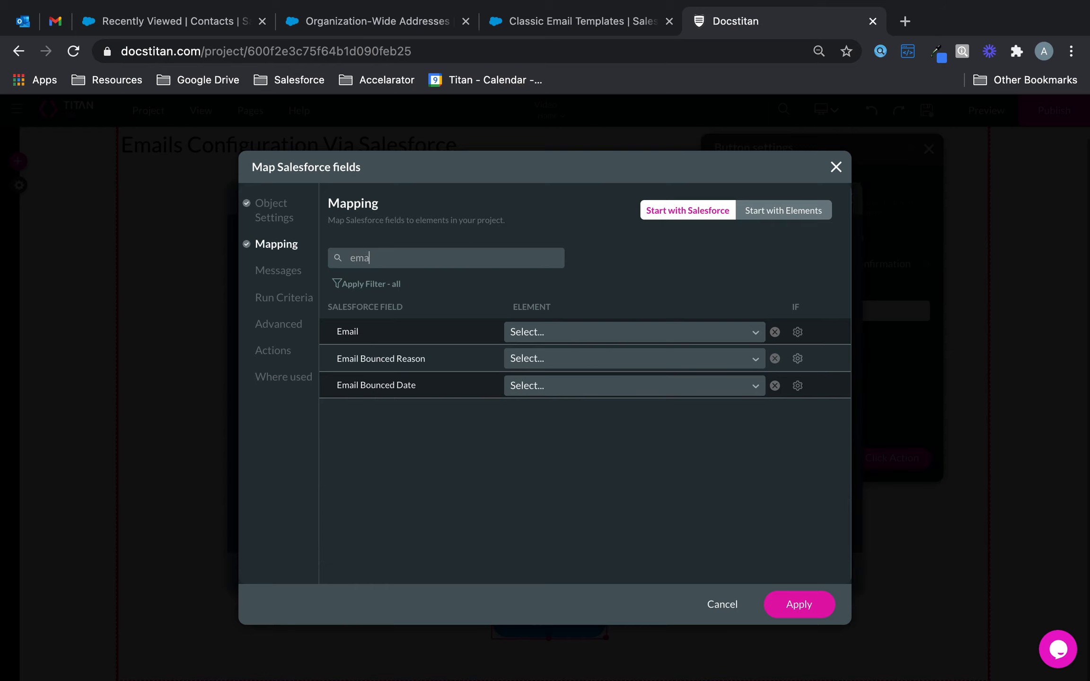
{"action": "left_click", "coordinate": [574, 332]}
{"action": "type", "text": "ema"}
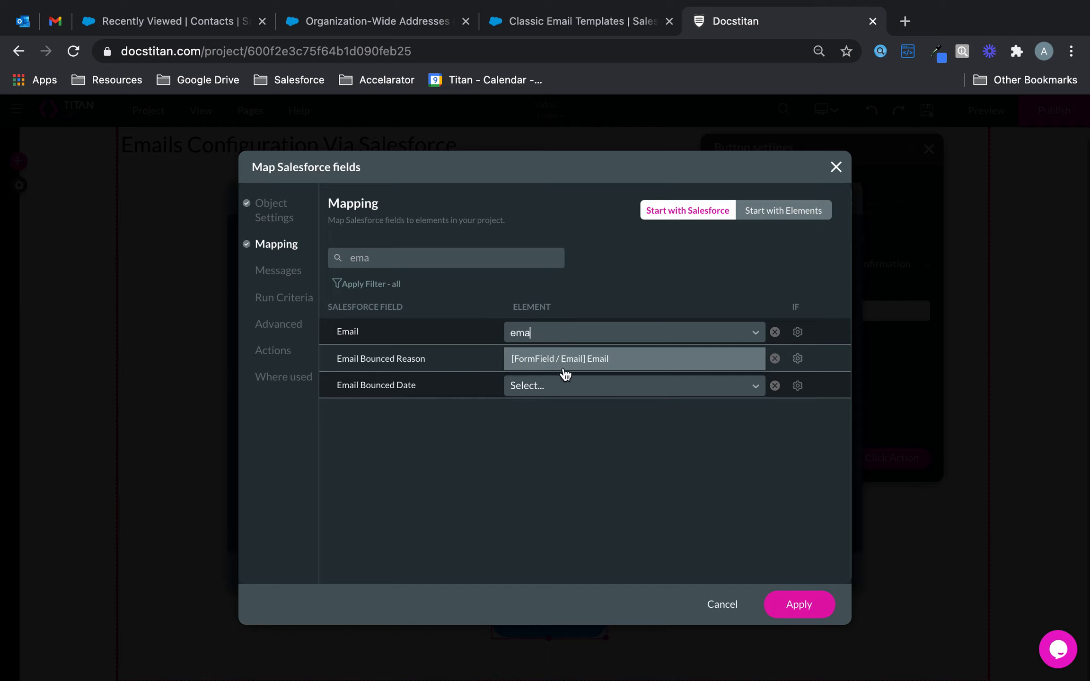
{"action": "left_click", "coordinate": [564, 369]}
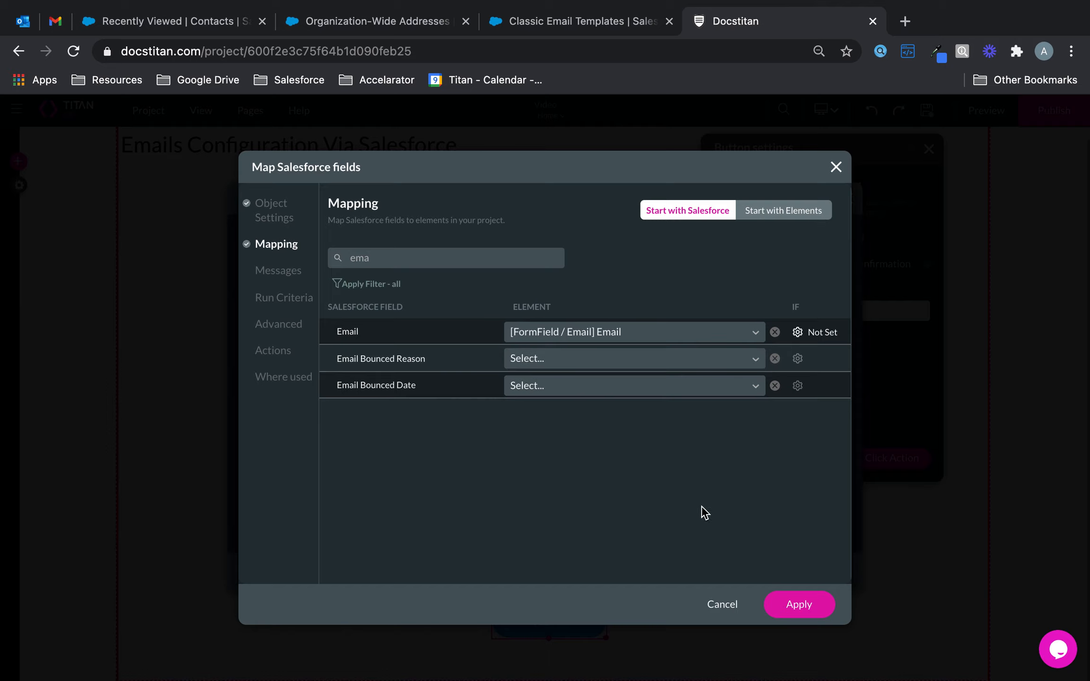
{"action": "left_click", "coordinate": [795, 603]}
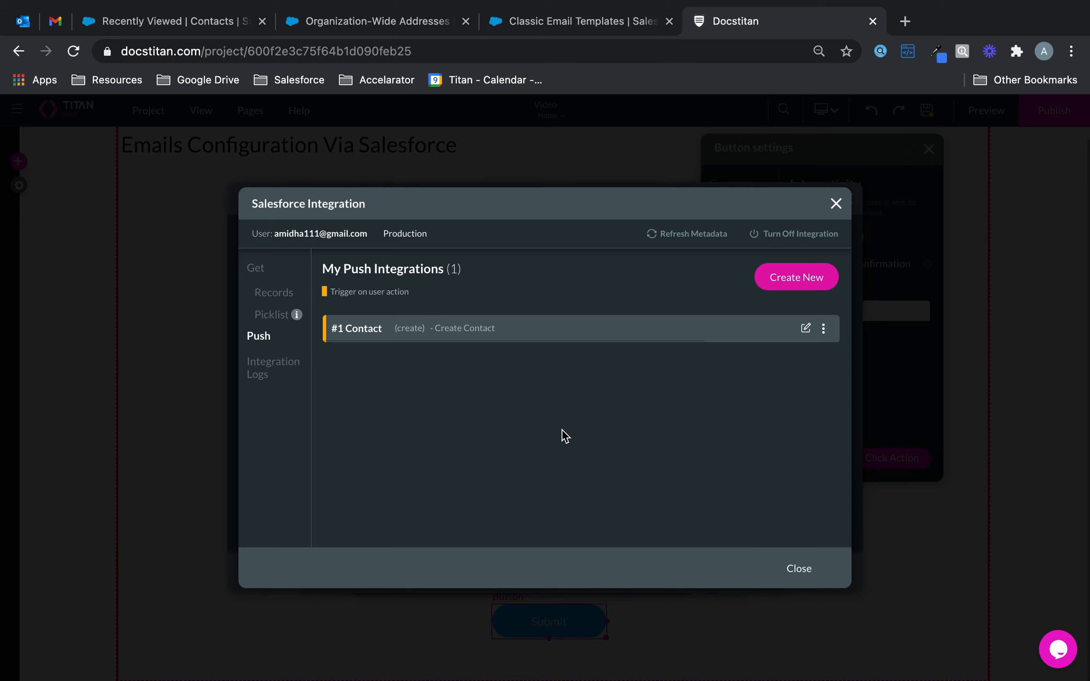
Step: Make the Submit action run '#1 Contact (create) - Create Contact' and apply both rule dialogs
{"action": "left_click", "coordinate": [791, 573]}
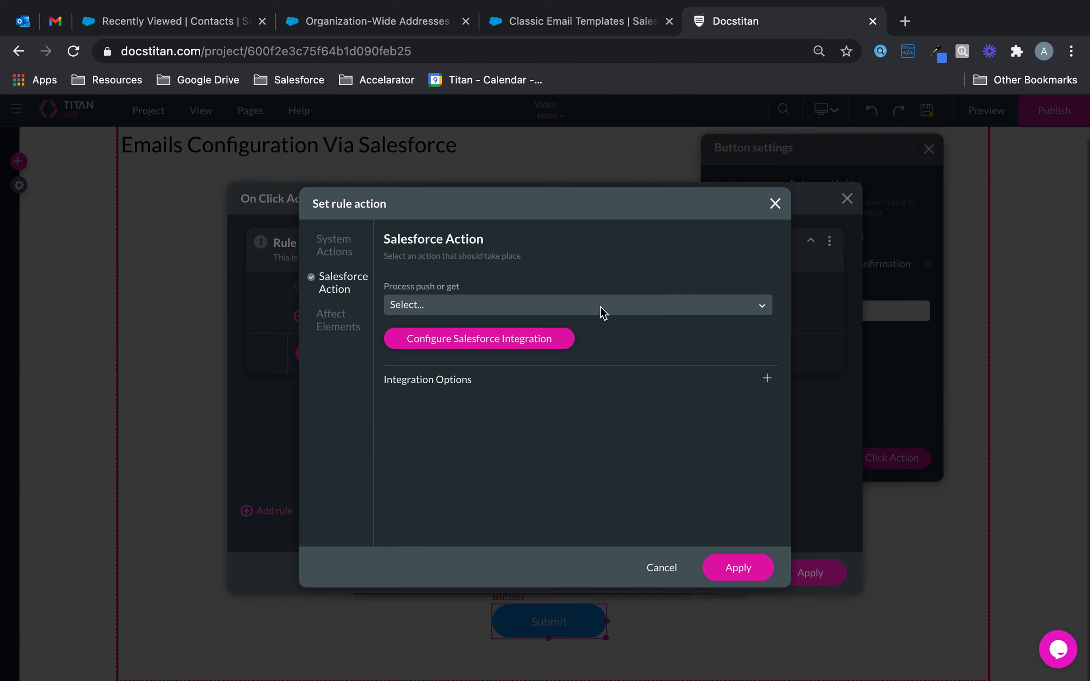
{"action": "left_click", "coordinate": [572, 303]}
{"action": "left_click", "coordinate": [542, 331]}
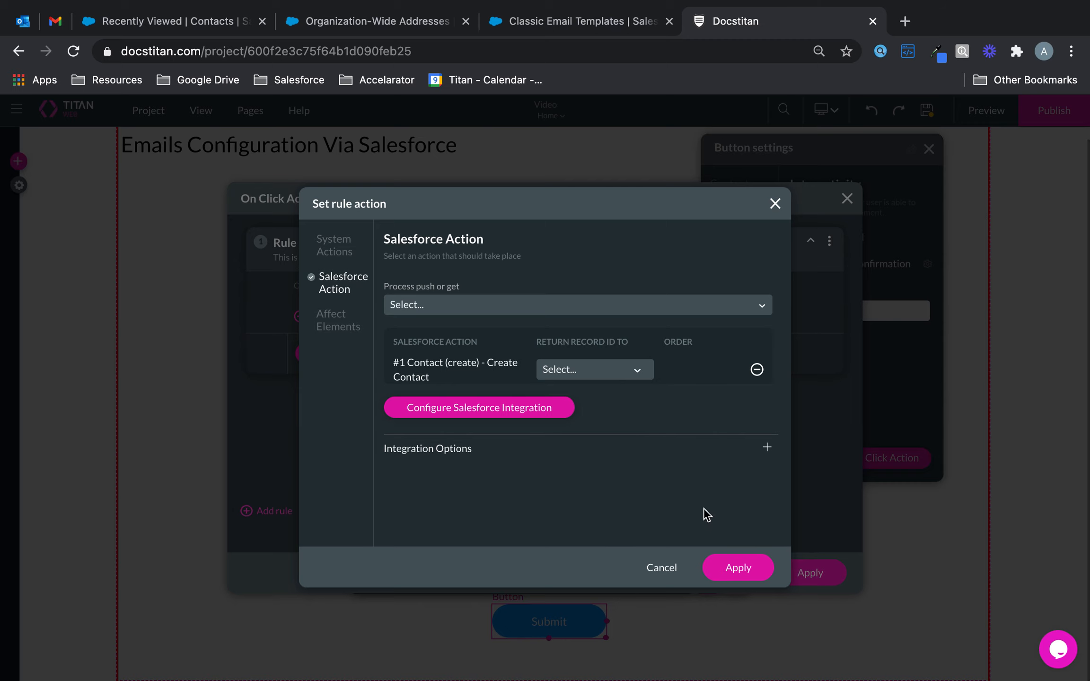
{"action": "left_click", "coordinate": [754, 571]}
{"action": "left_click", "coordinate": [816, 581]}
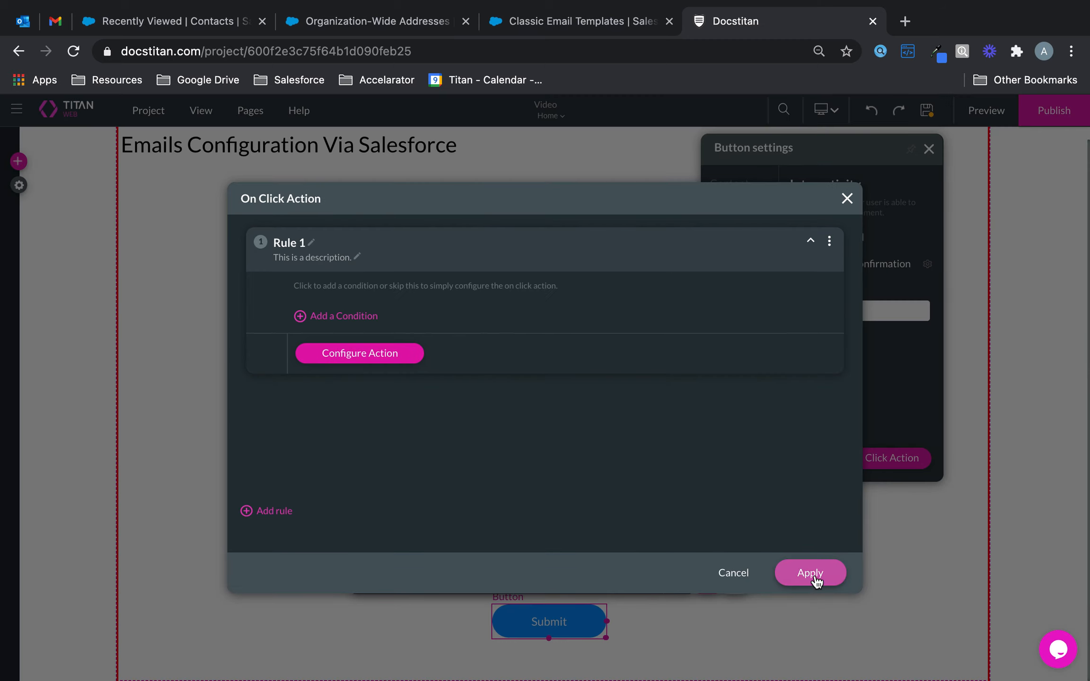
{"action": "left_click", "coordinate": [21, 184]}
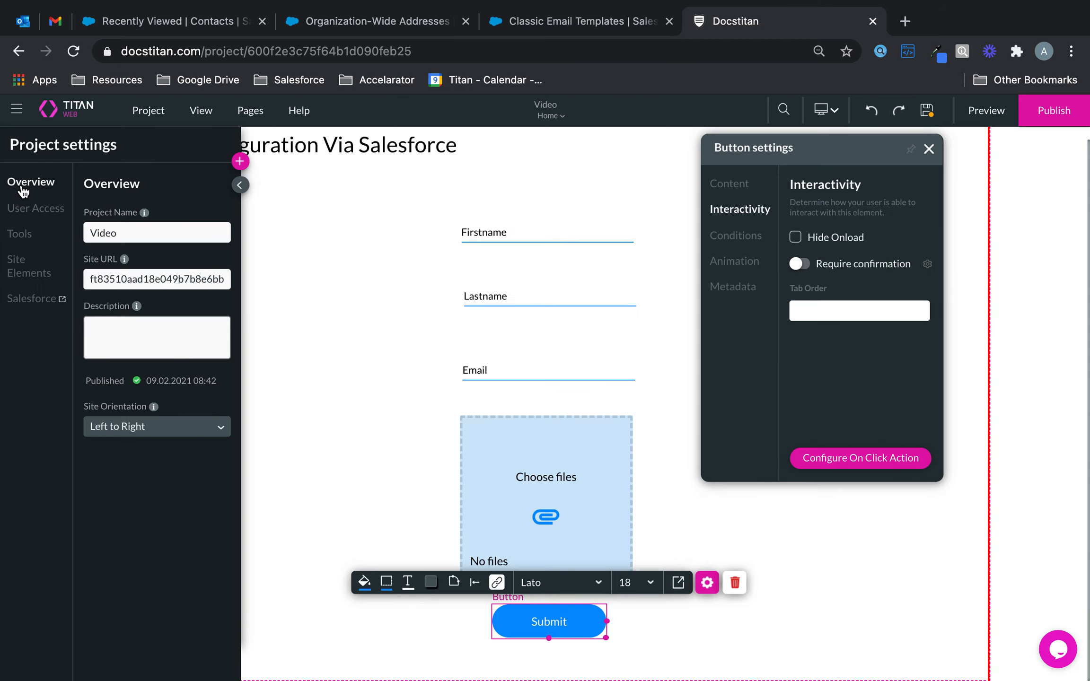
Step: Add a system custom variable renamed from parameter1 to contactid in Tools settings
{"action": "left_click", "coordinate": [21, 234]}
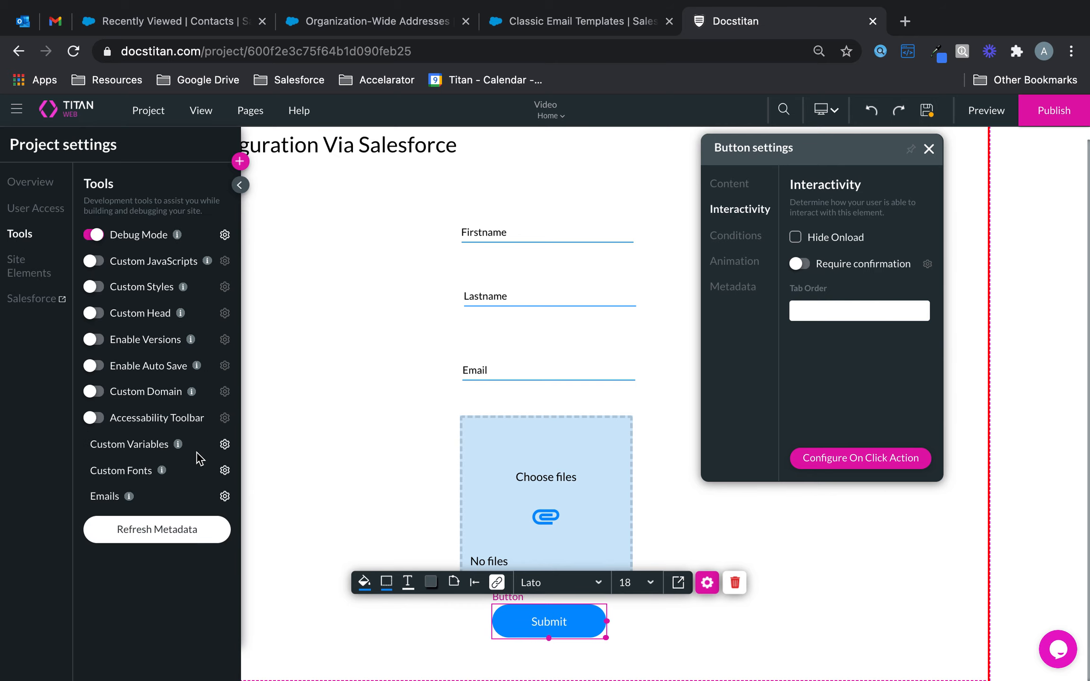
{"action": "left_click", "coordinate": [225, 445]}
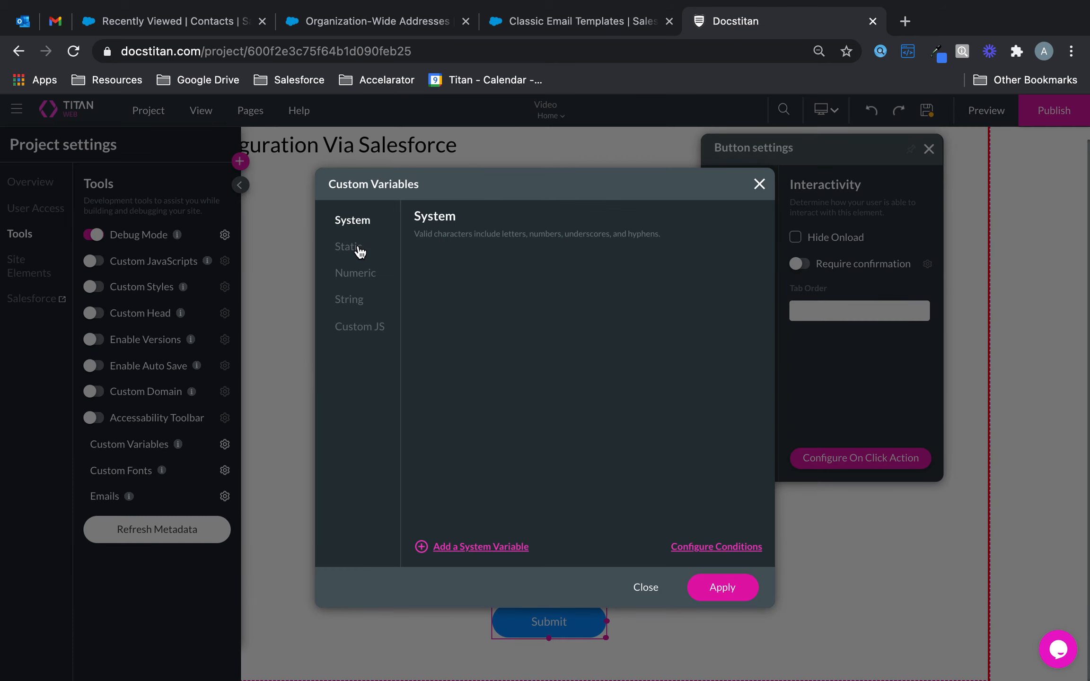
{"action": "left_click", "coordinate": [466, 549]}
{"action": "left_click_drag", "start_coordinate": [524, 276], "coordinate": [362, 273]}
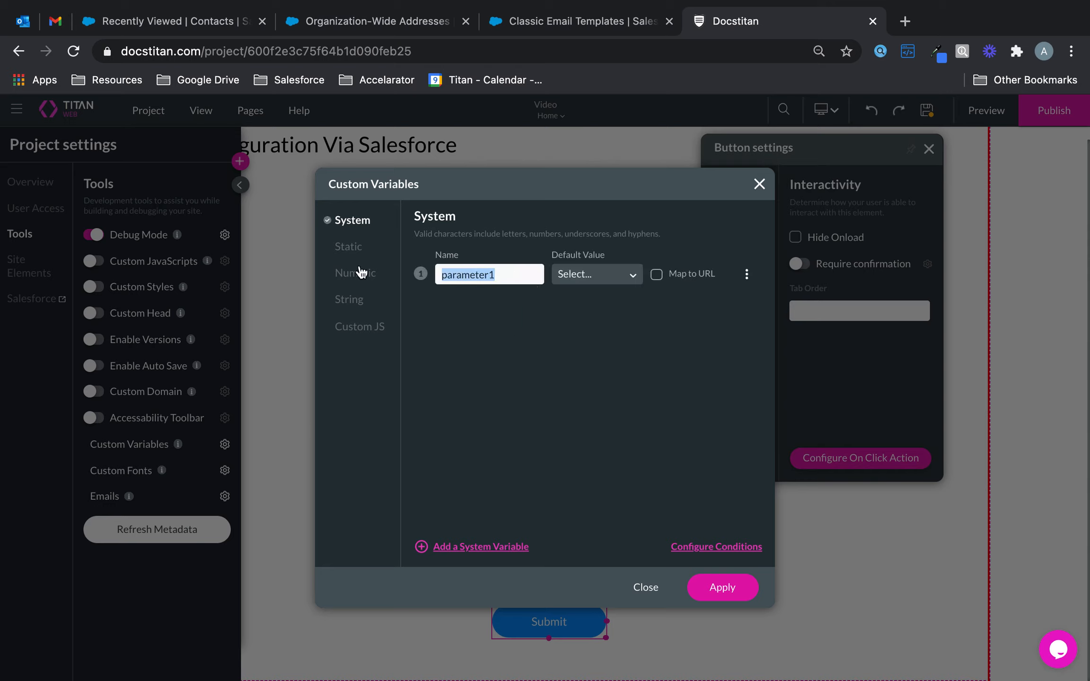
{"action": "type", "text": "contactid"}
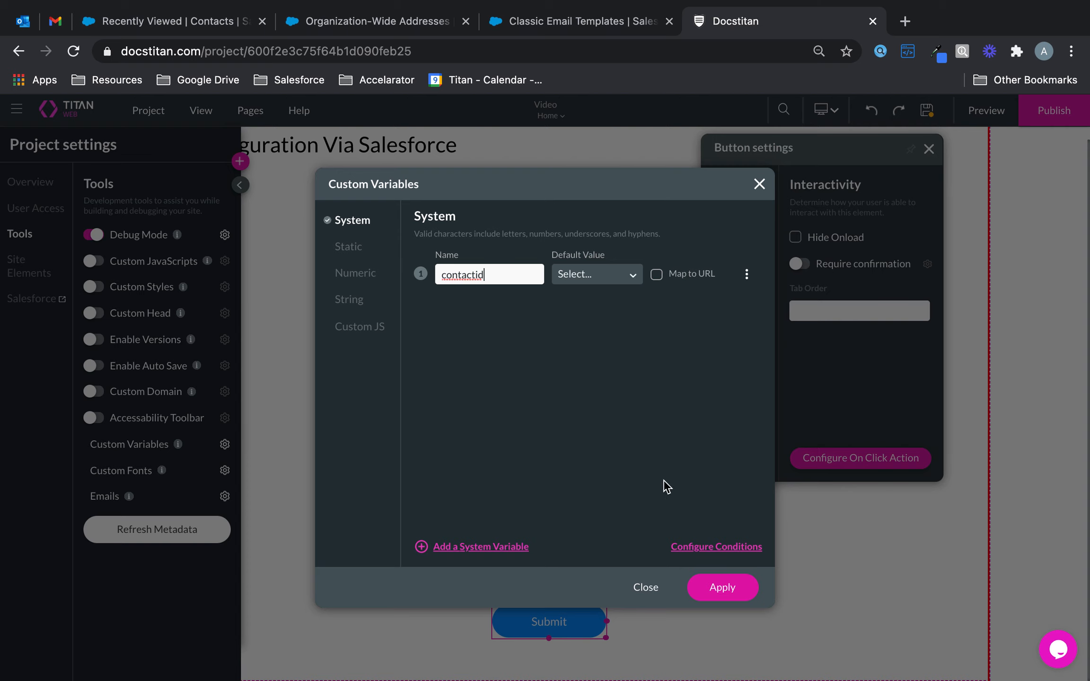
{"action": "left_click", "coordinate": [705, 586]}
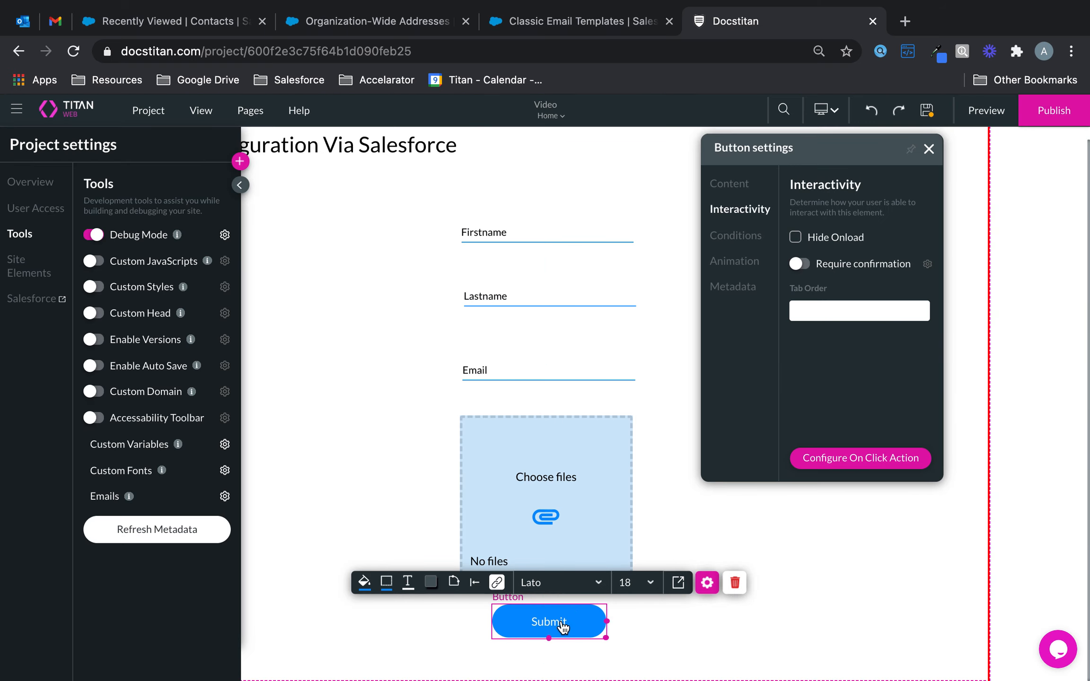
Step: Store the created Contact's record ID in contactid on the Submit action, then save the project
{"action": "left_click", "coordinate": [537, 622]}
{"action": "left_click", "coordinate": [867, 466]}
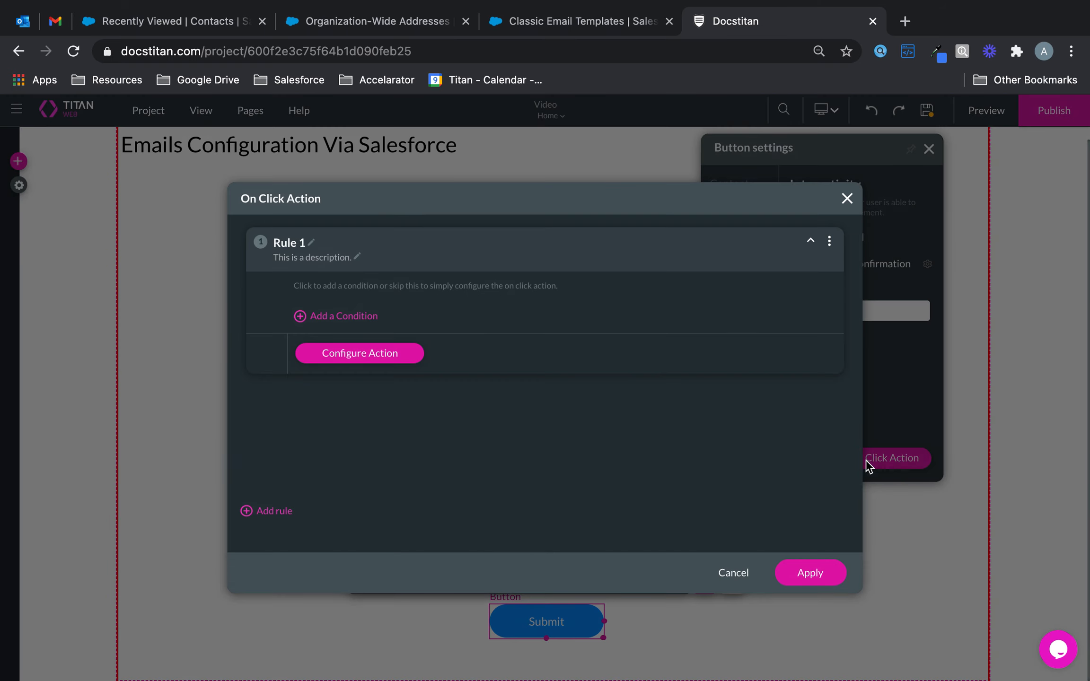
{"action": "left_click", "coordinate": [396, 361]}
{"action": "left_click", "coordinate": [341, 282]}
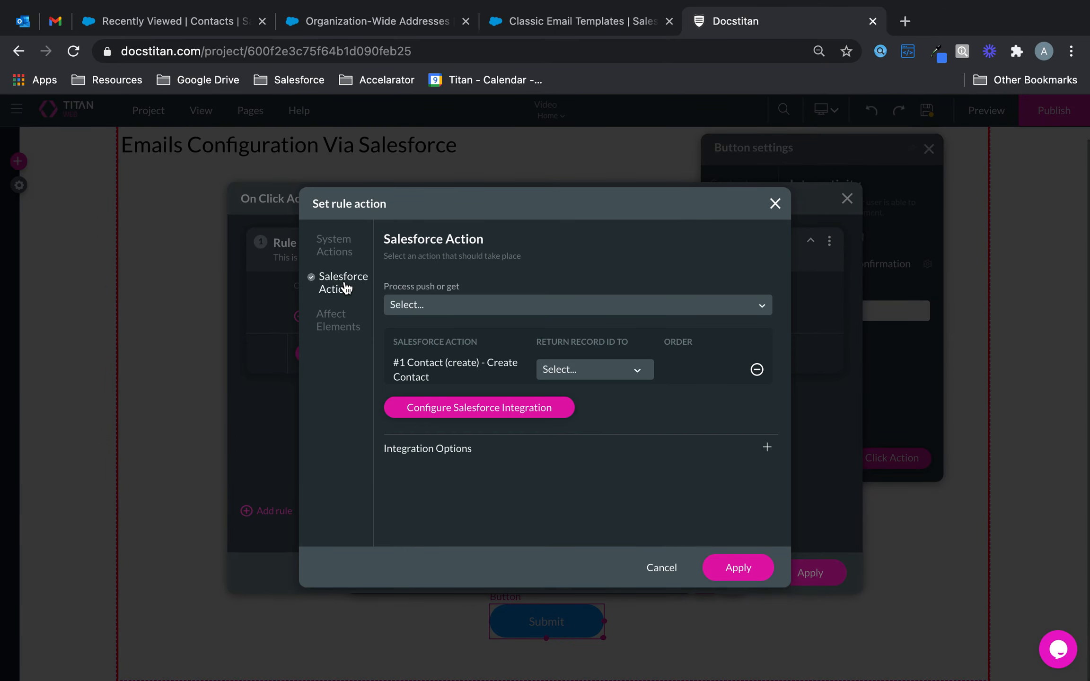
{"action": "left_click", "coordinate": [615, 370]}
{"action": "left_click", "coordinate": [605, 400]}
{"action": "left_click", "coordinate": [731, 569]}
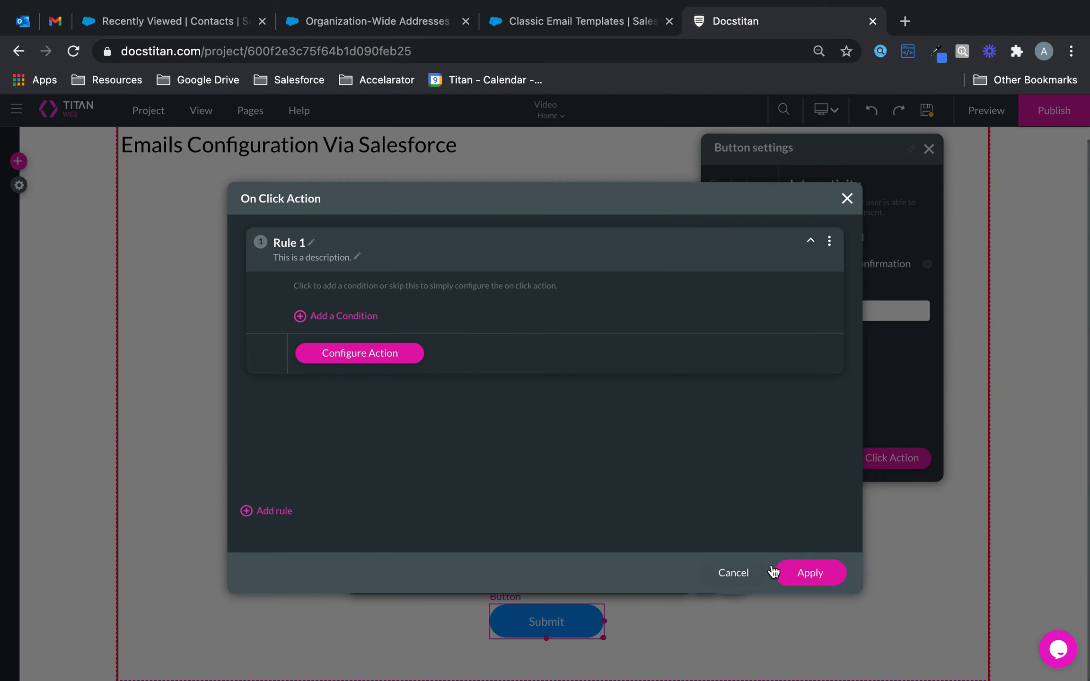
{"action": "left_click", "coordinate": [815, 574]}
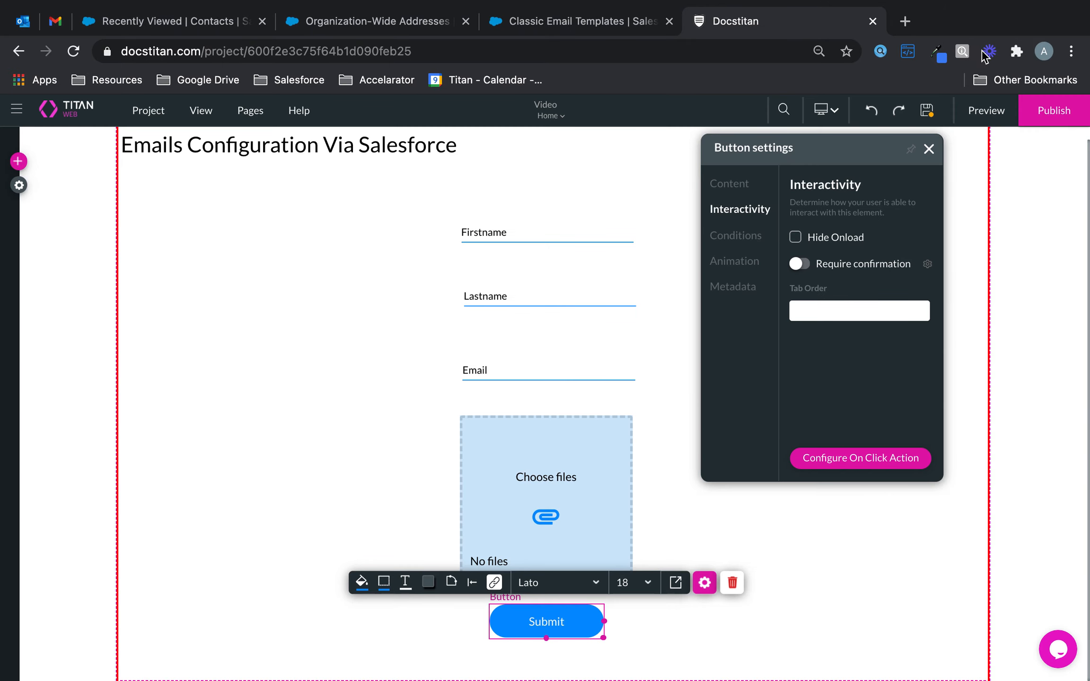
{"action": "left_click", "coordinate": [927, 113]}
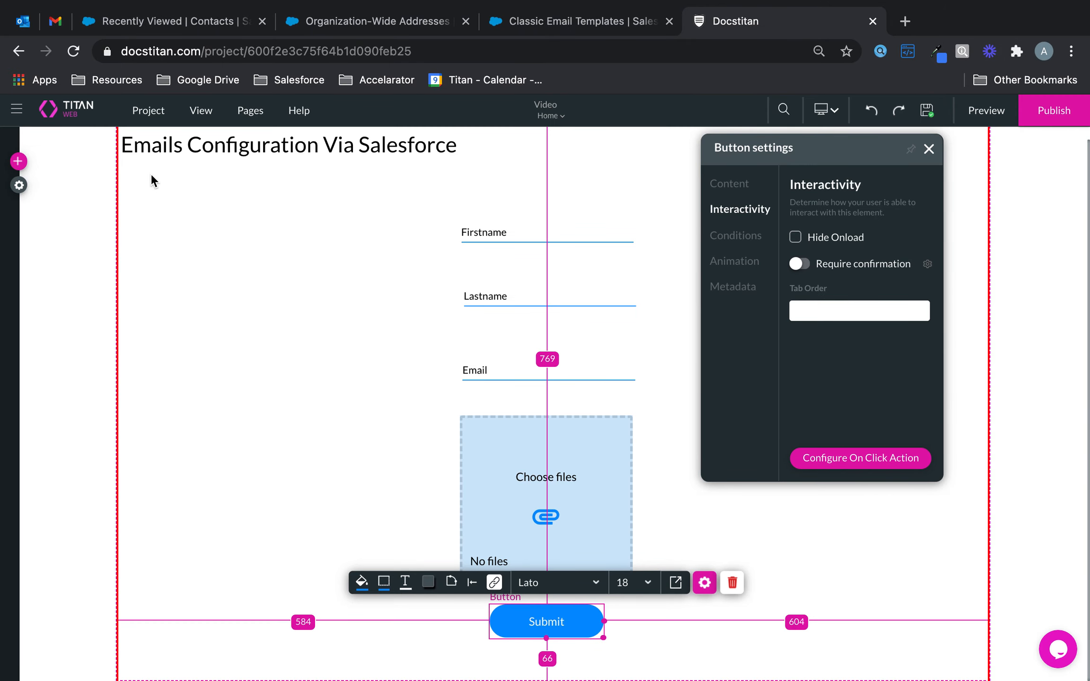
Step: Delete the existing Send Via Salesforce email configuration from the project's Tools settings
{"action": "left_click", "coordinate": [20, 186]}
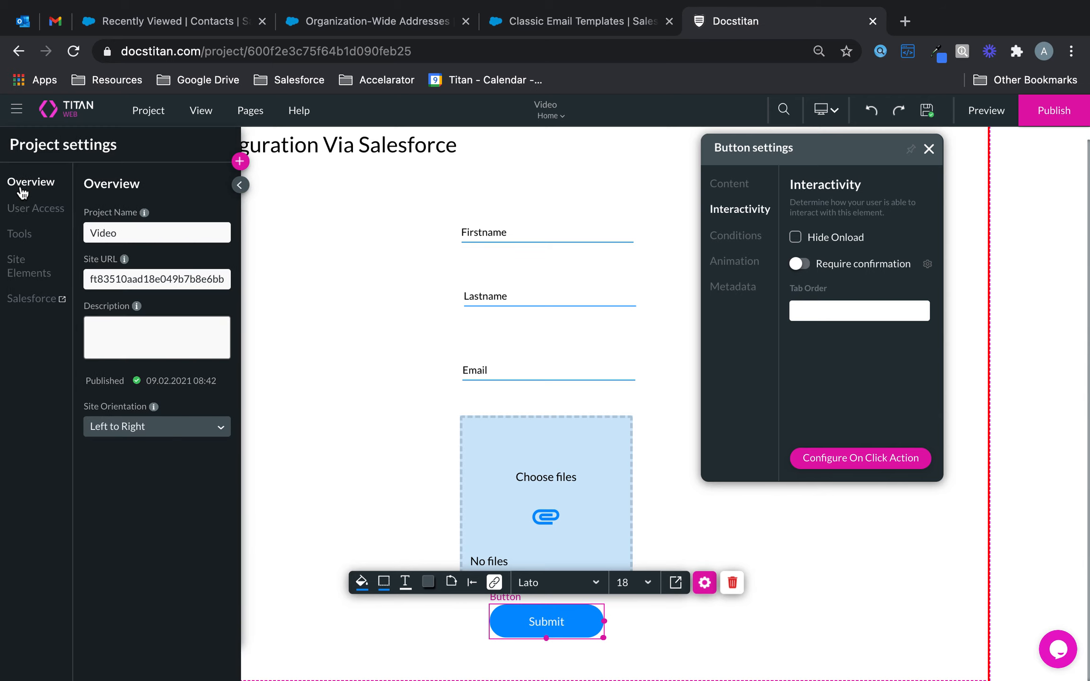
{"action": "left_click", "coordinate": [19, 234]}
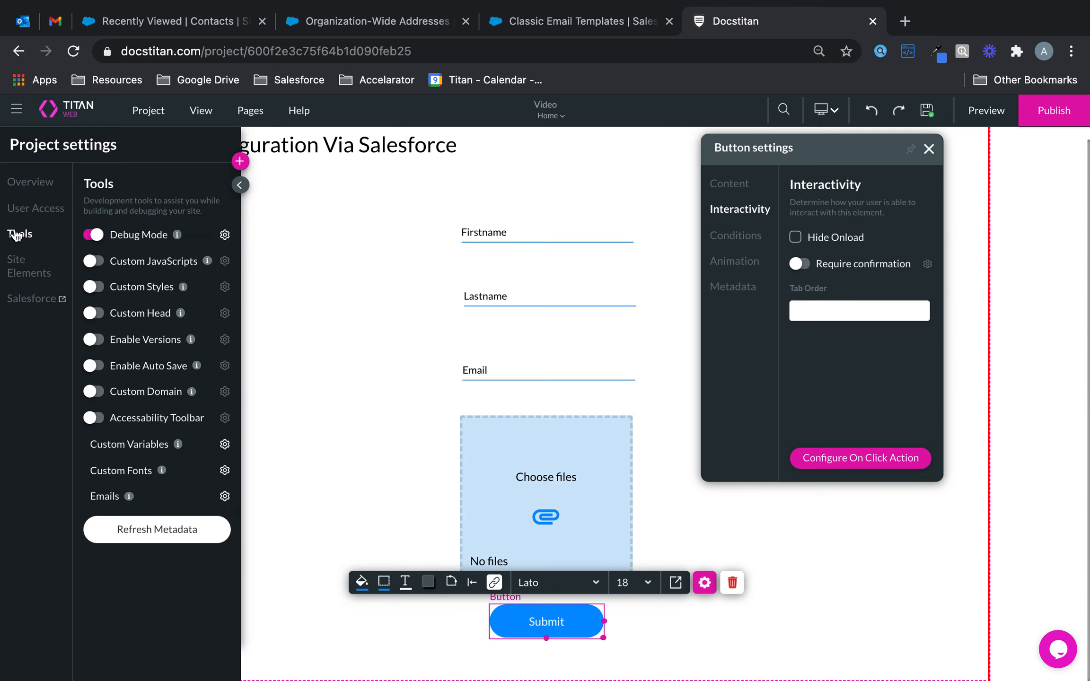
{"action": "left_click", "coordinate": [224, 497]}
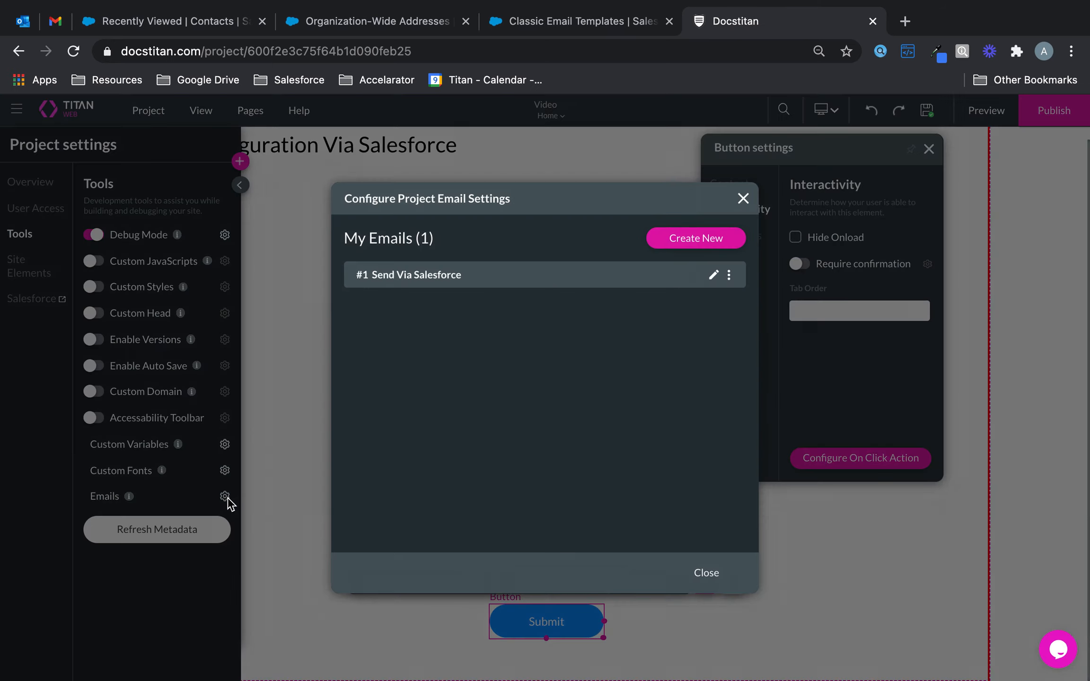
{"action": "left_click", "coordinate": [729, 275]}
{"action": "left_click", "coordinate": [705, 358]}
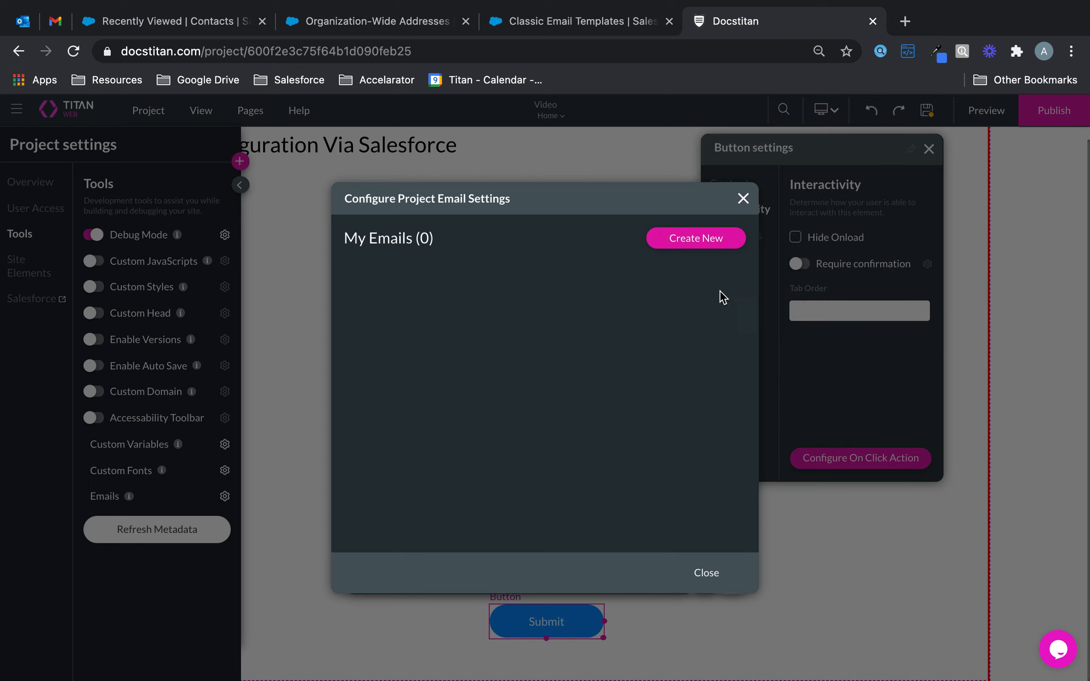
Step: Create email configuration 'Send Via Salesforce', described 'Sends emails via Titan from Salesforce'
{"action": "left_click", "coordinate": [727, 243]}
{"action": "left_click_drag", "start_coordinate": [507, 298], "coordinate": [283, 264]}
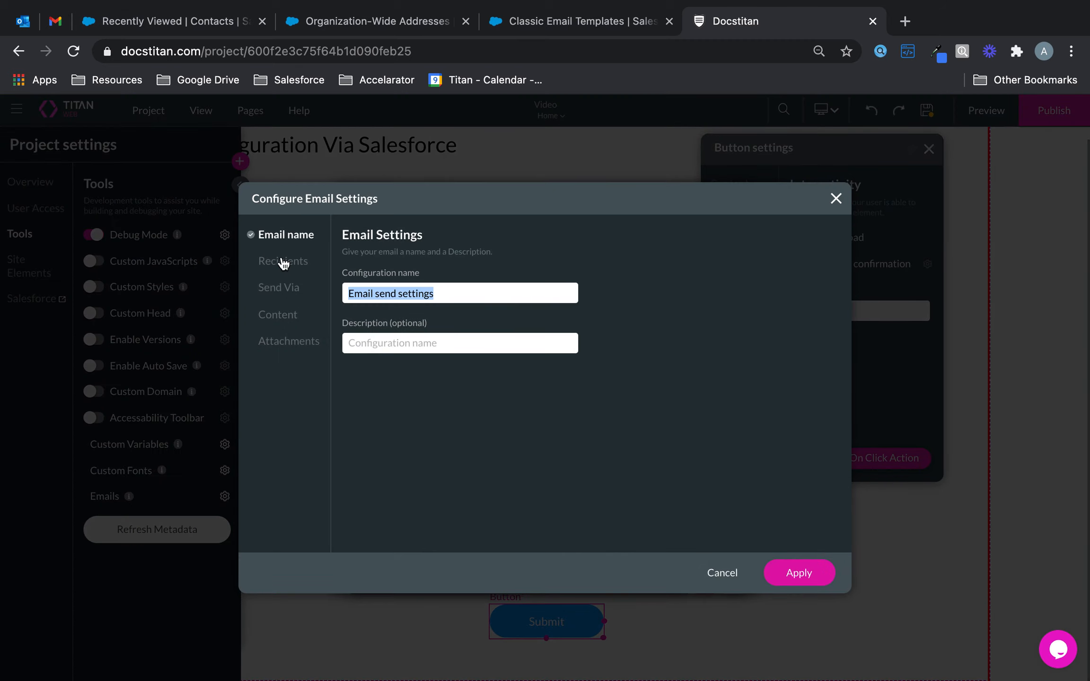
{"action": "type", "text": "Send Via Salesforcr"}
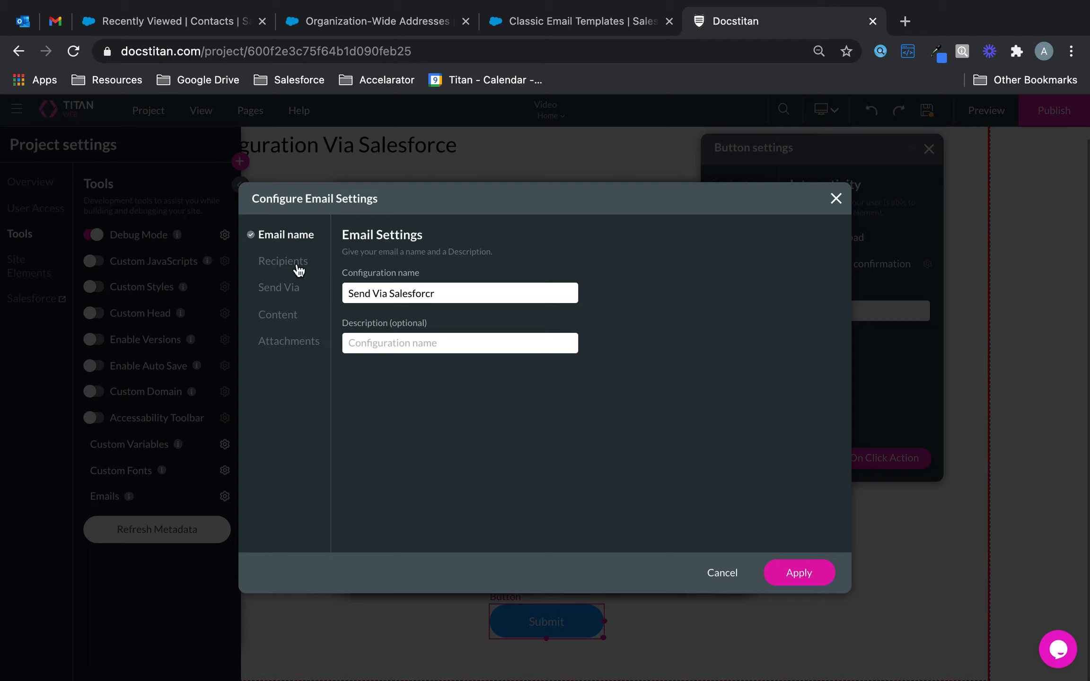
{"action": "type", "text": "Sends emails via Titan from Salesforce"}
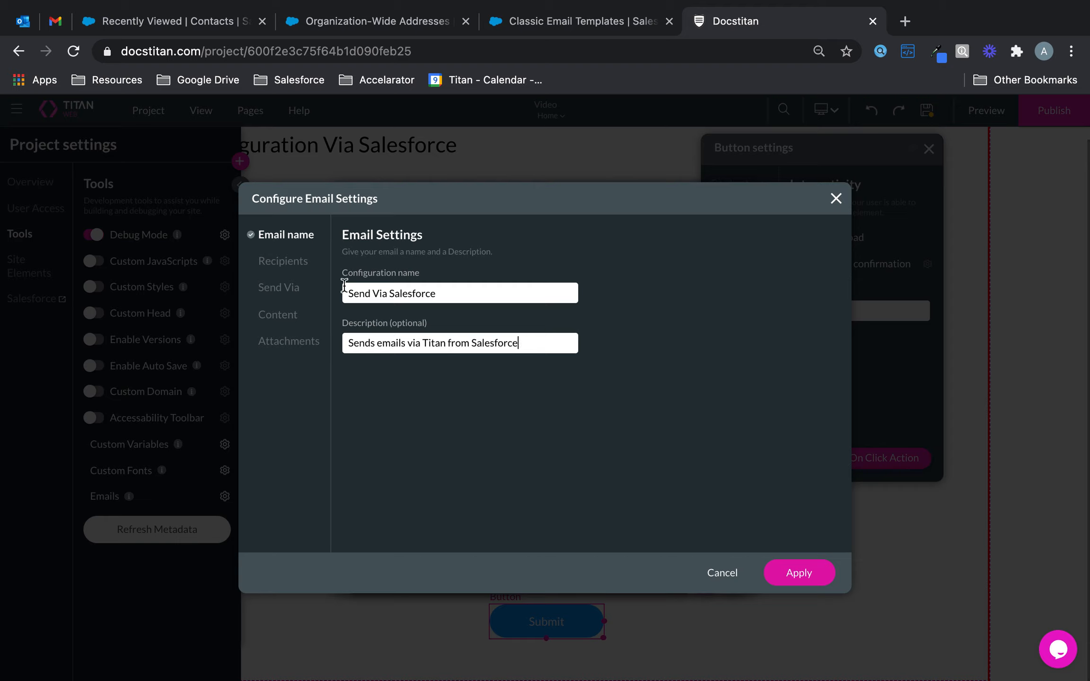
{"action": "left_click", "coordinate": [288, 269]}
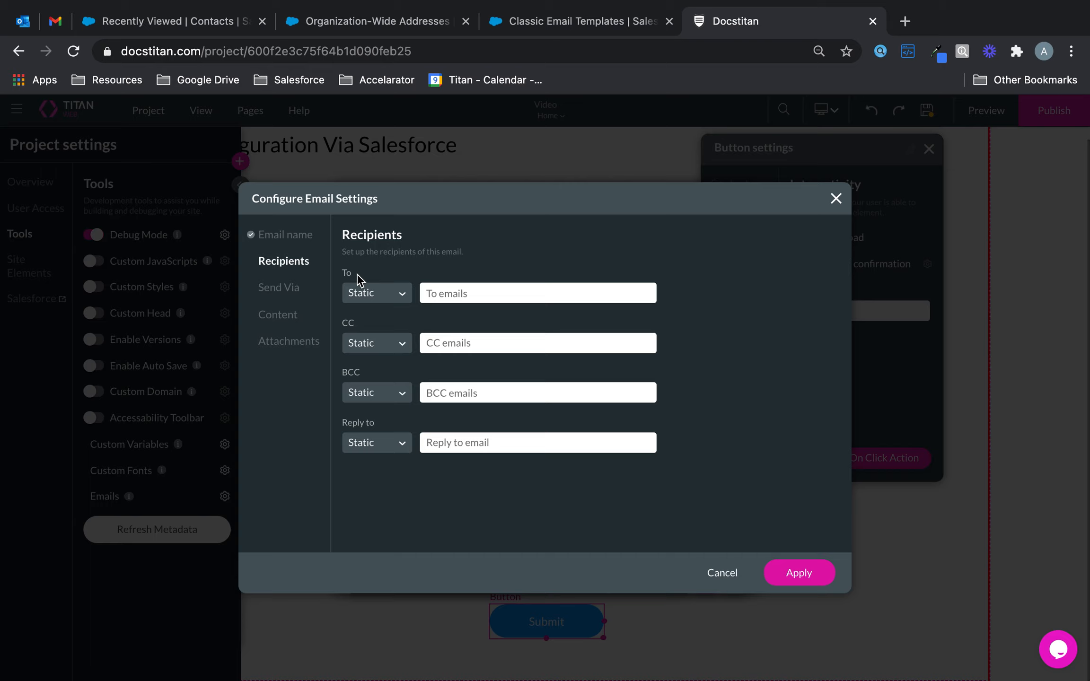
Step: Send the email To the address from the form's Email field
{"action": "left_click", "coordinate": [397, 298]}
{"action": "left_click", "coordinate": [373, 321]}
{"action": "left_click", "coordinate": [458, 292]}
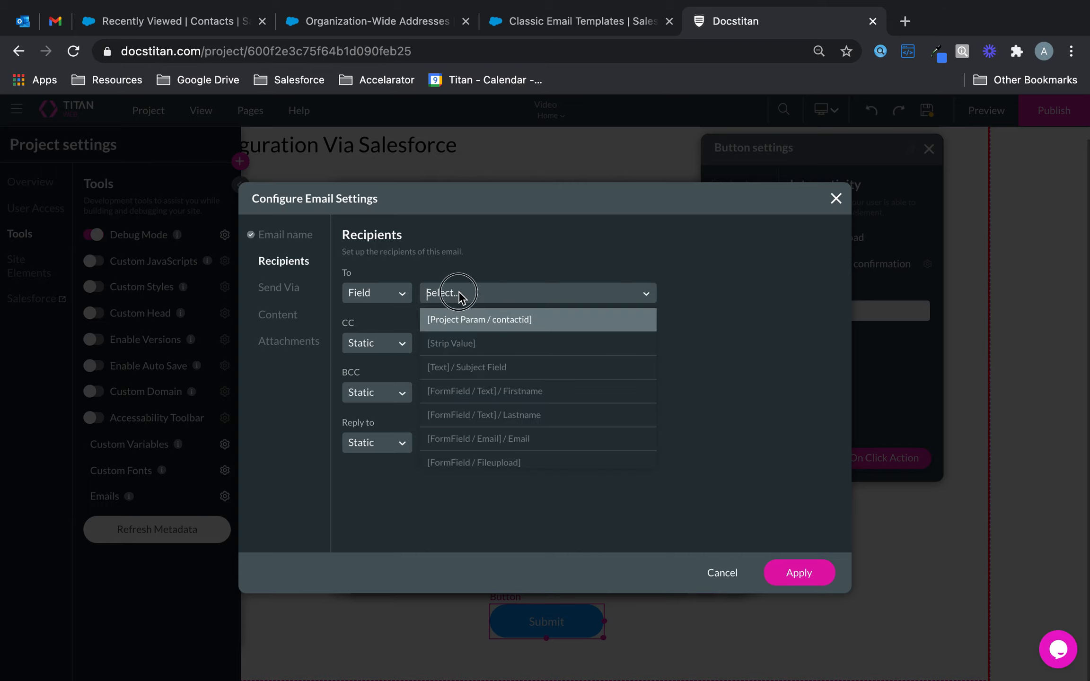
{"action": "left_click", "coordinate": [492, 440]}
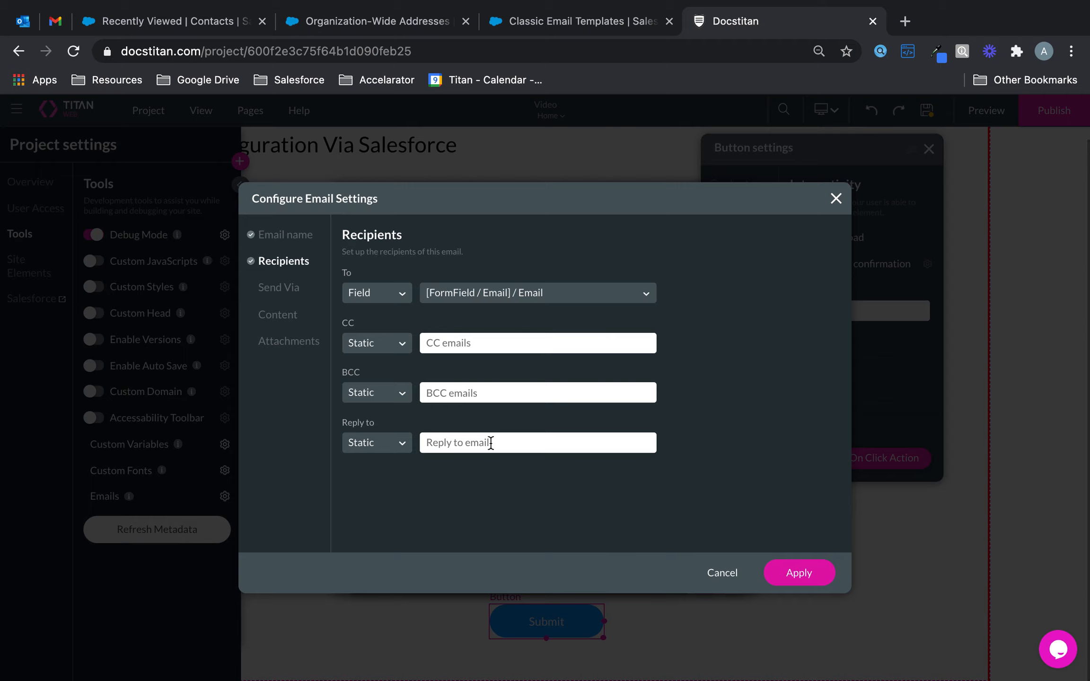
Step: Set CC and Reply to as a static company address, with BCC left static
{"action": "left_click", "coordinate": [395, 343]}
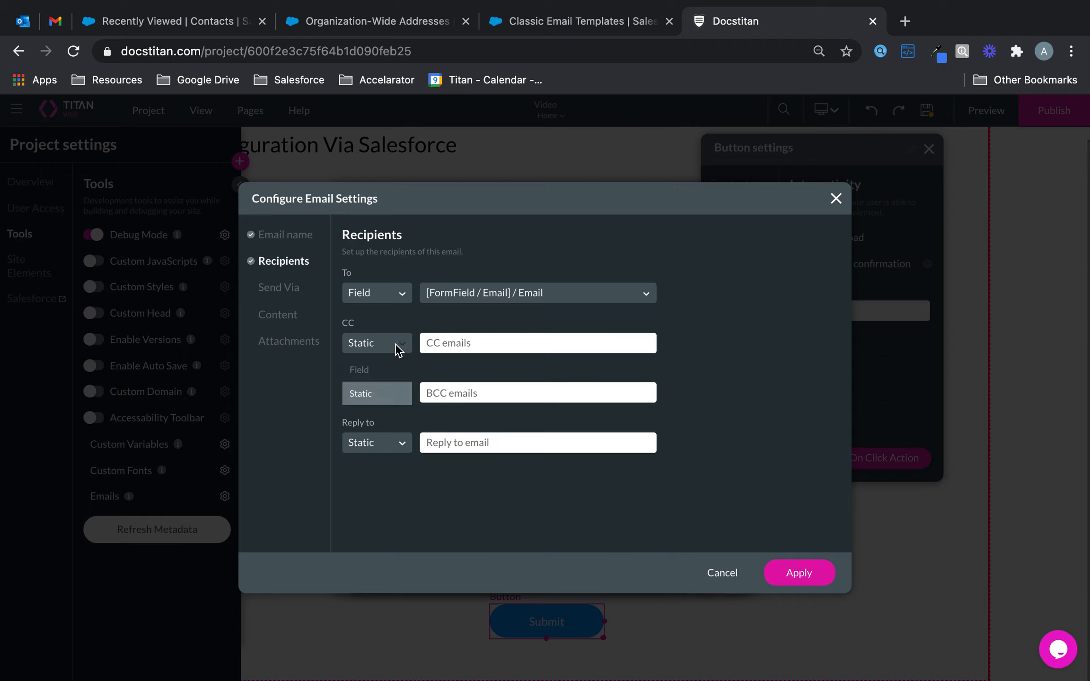
{"action": "left_click", "coordinate": [378, 393]}
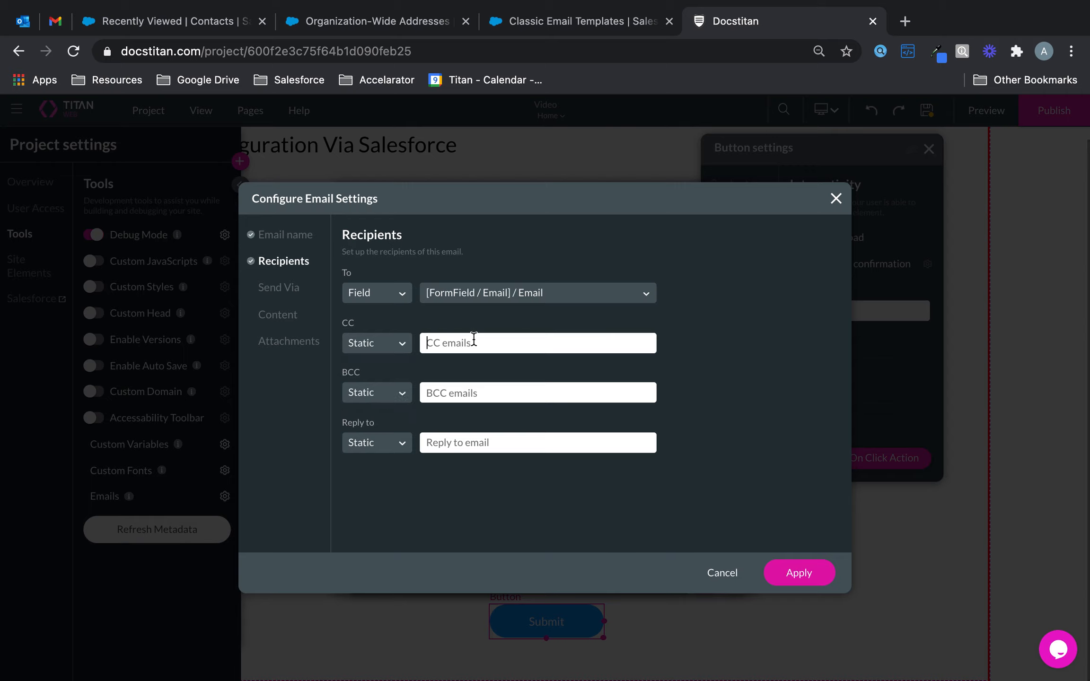
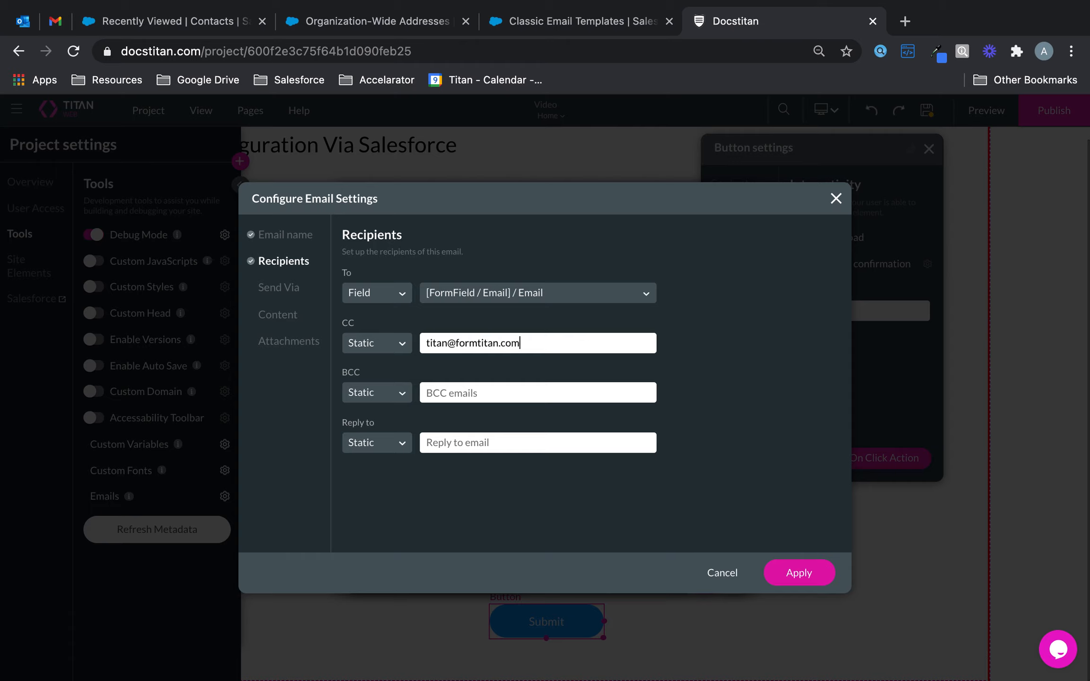
{"action": "left_click", "coordinate": [373, 398]}
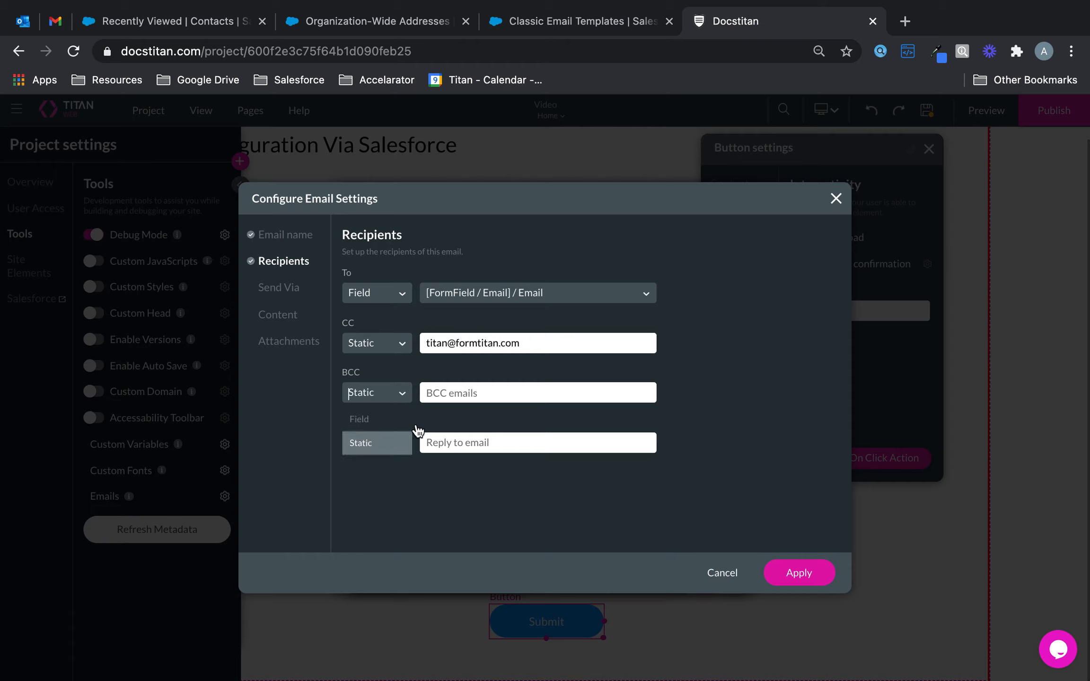
{"action": "left_click", "coordinate": [479, 392]}
{"action": "left_click", "coordinate": [389, 443]}
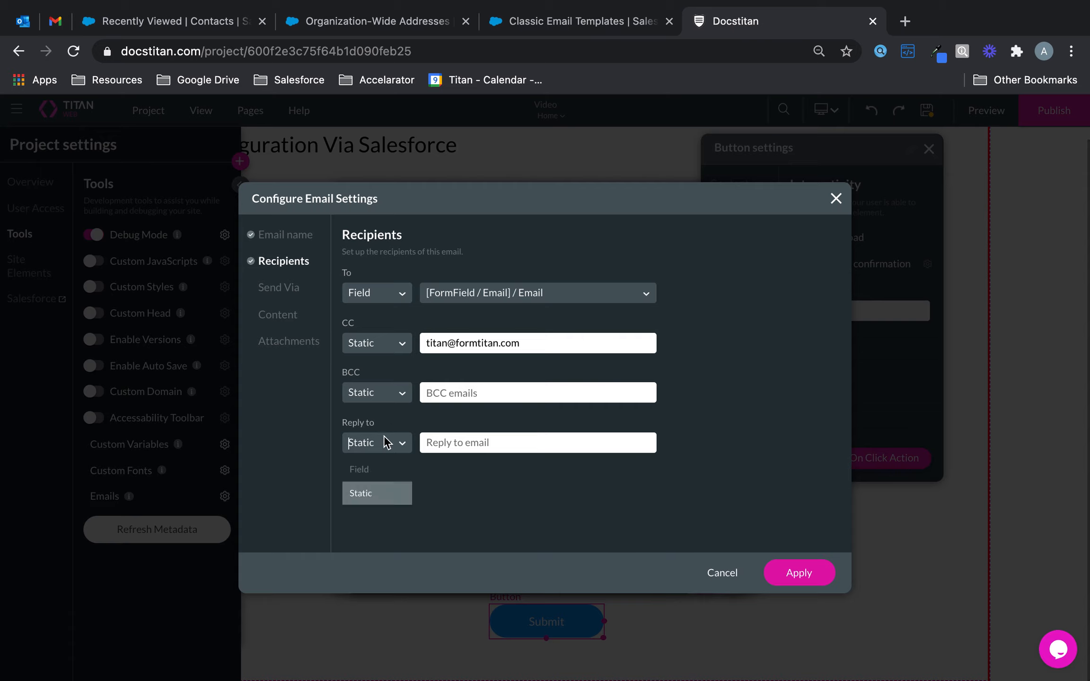
{"action": "left_click", "coordinate": [481, 444]}
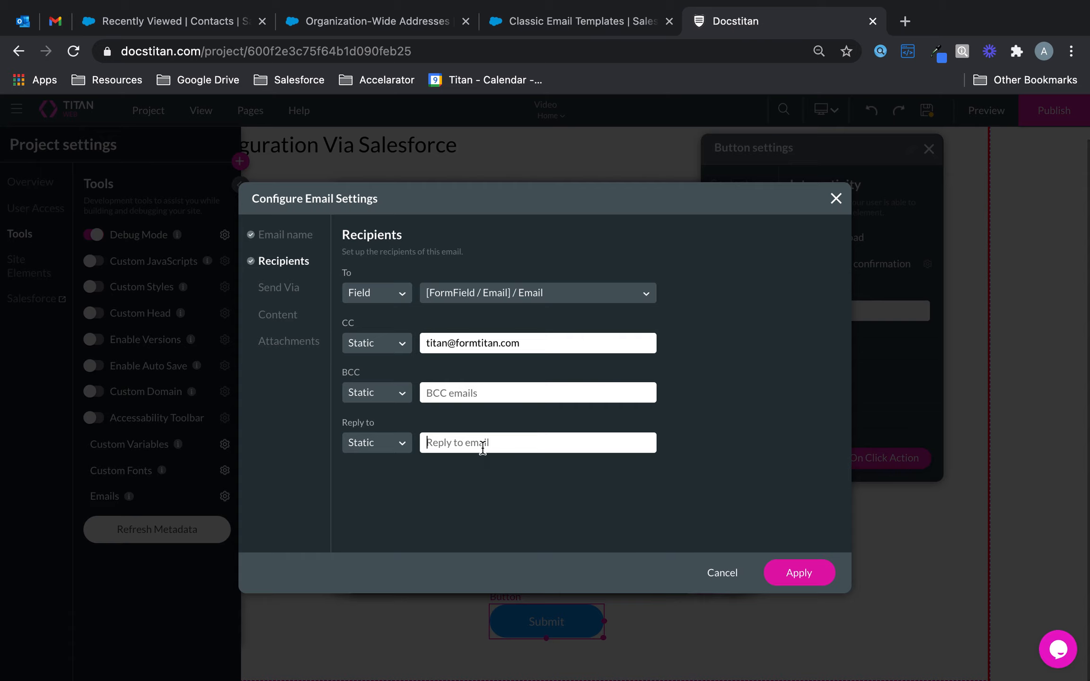
Step: Find no org email to send from, close the email setup, and go to Salesforce Organization-Wide Addresses
{"action": "left_click", "coordinate": [285, 290]}
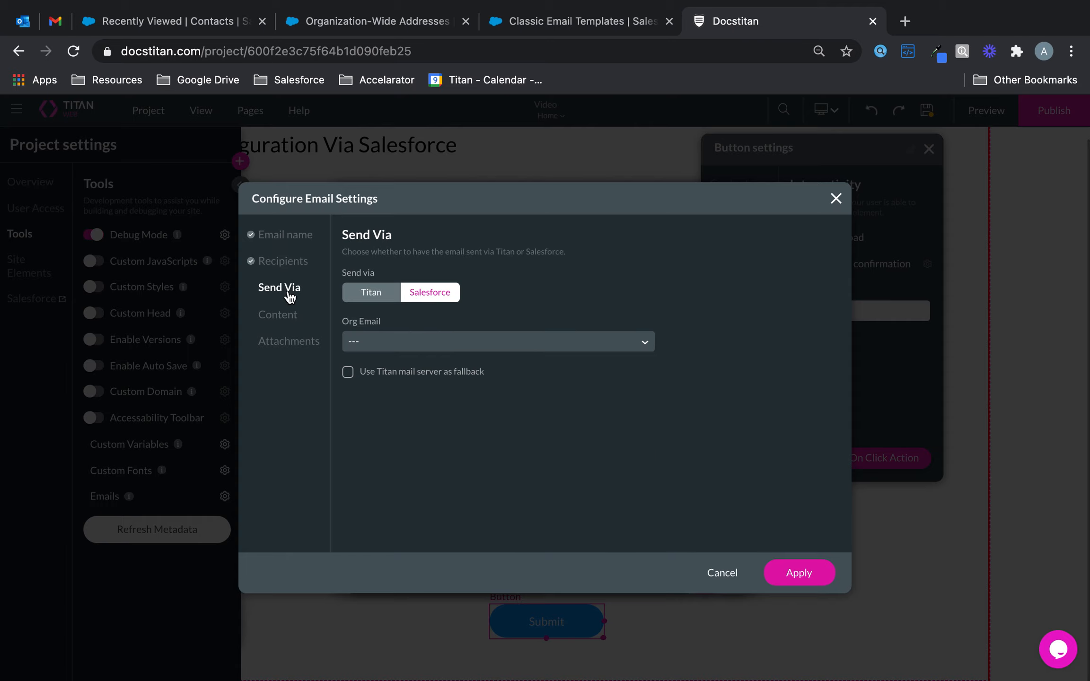
{"action": "left_click", "coordinate": [400, 343]}
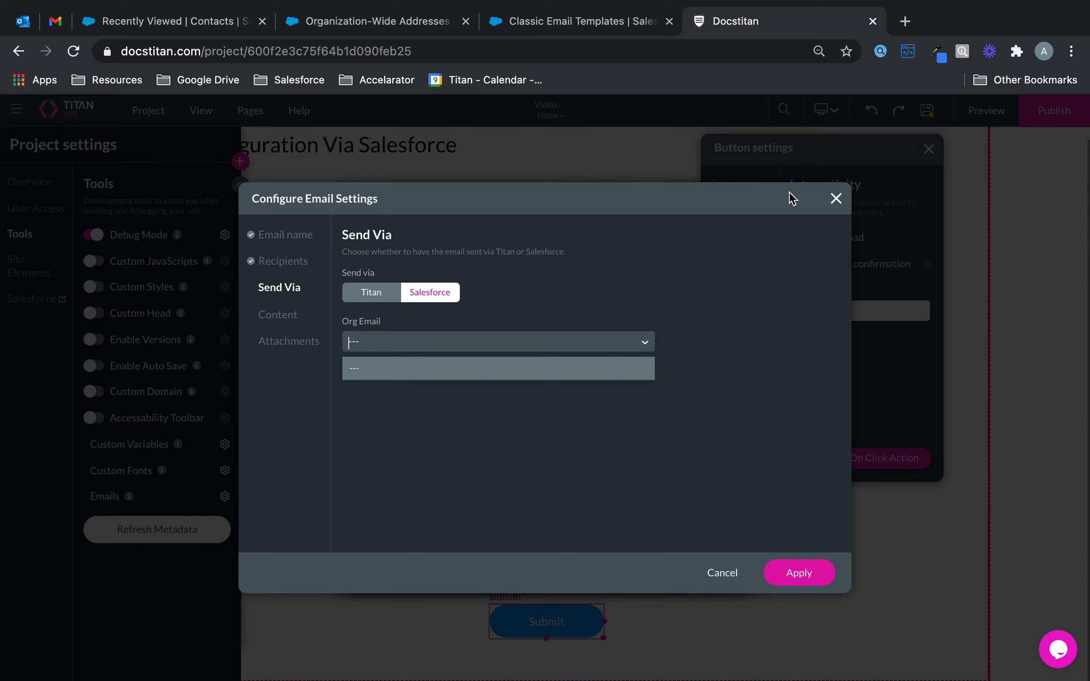
{"action": "left_click", "coordinate": [836, 200]}
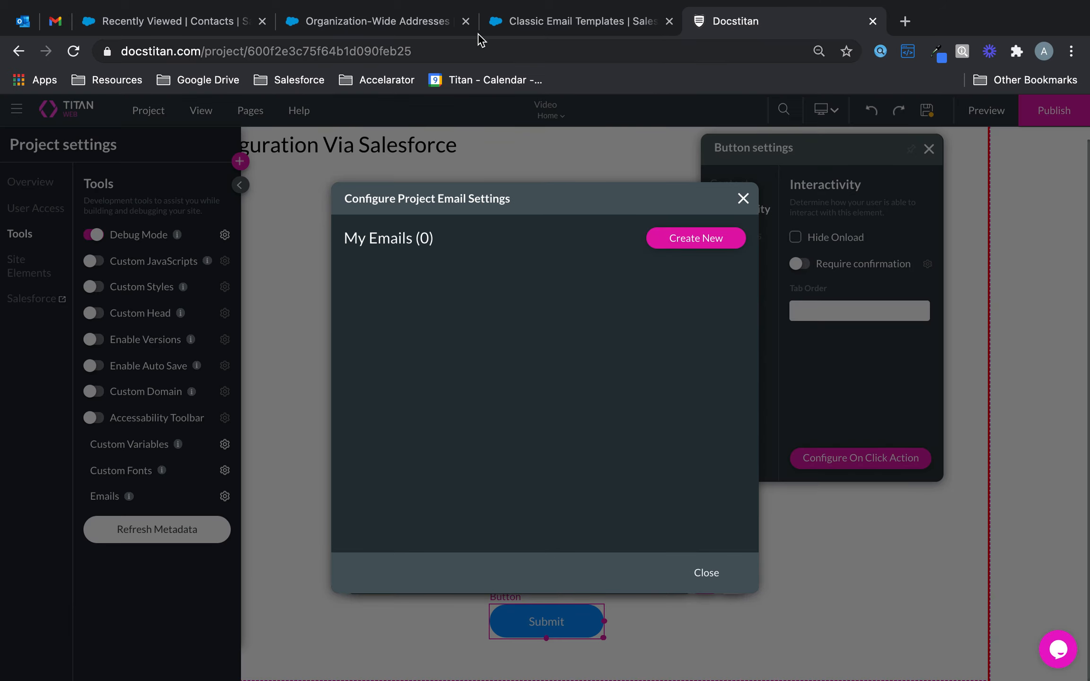
{"action": "left_click", "coordinate": [410, 24]}
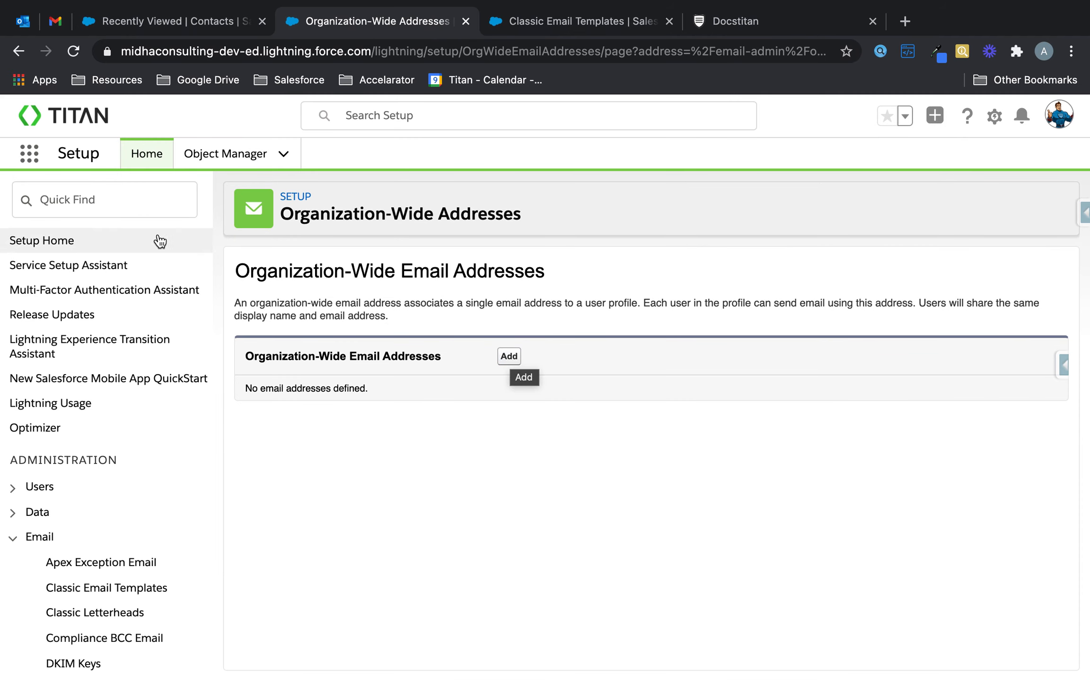
Step: Find the Organization-Wide Addresses page via the Setup search for 'organ'
{"action": "left_click", "coordinate": [144, 215]}
{"action": "type", "text": "organ"}
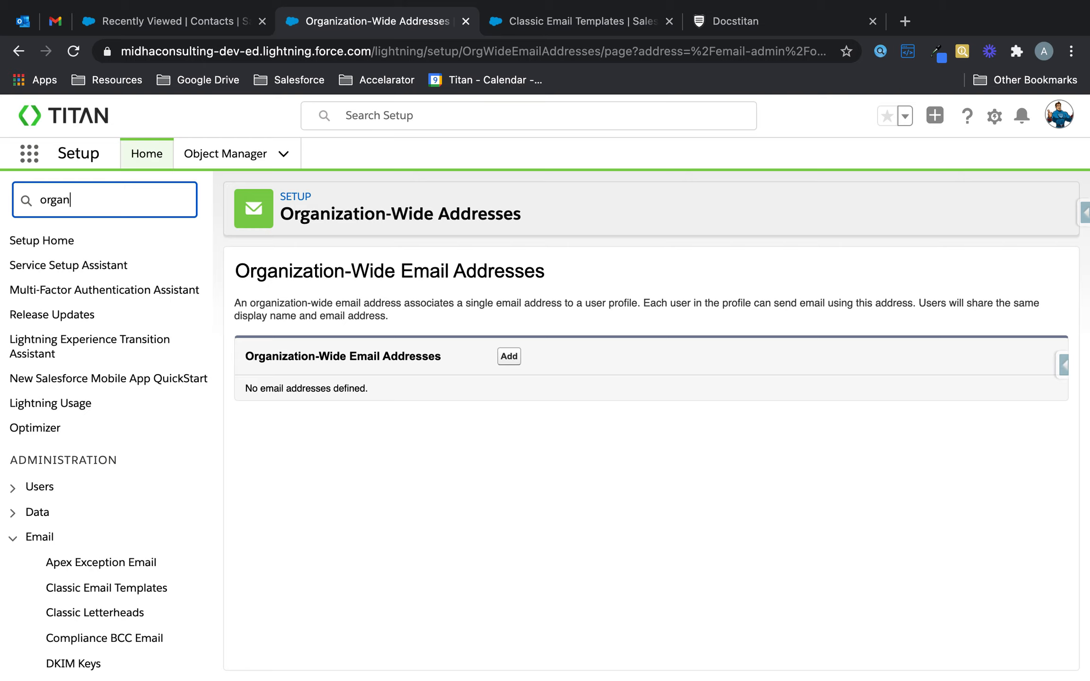
{"action": "left_click", "coordinate": [162, 270]}
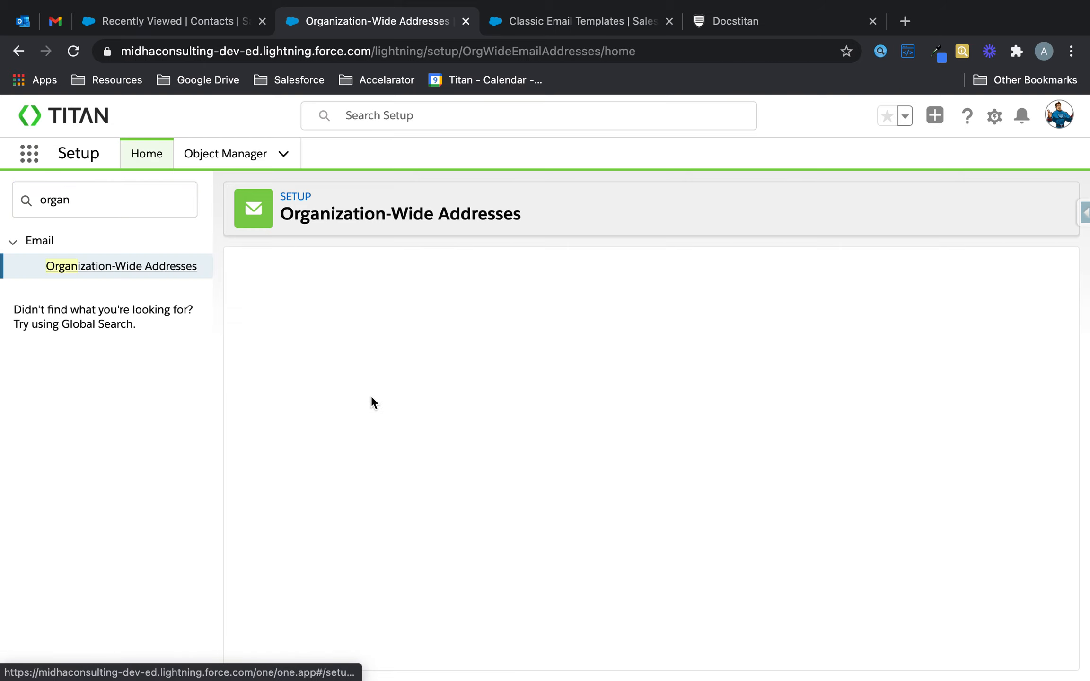
Step: Add organization-wide address display name Titan with the company email, allowed for all profiles
{"action": "left_click", "coordinate": [516, 358]}
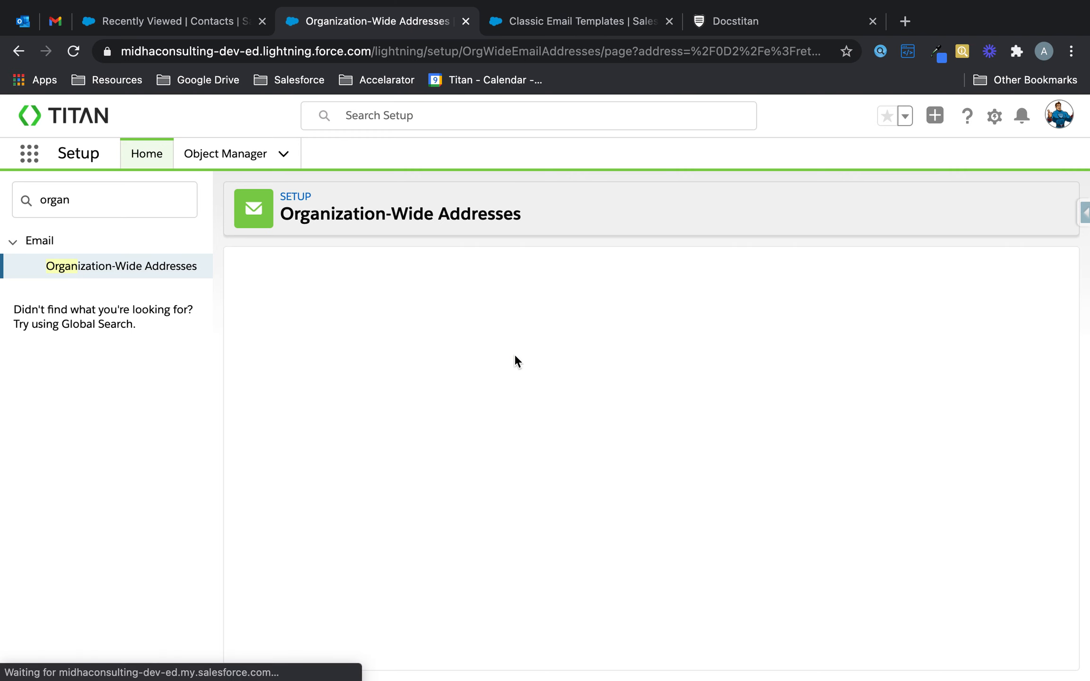
{"action": "type", "text": "Titan"}
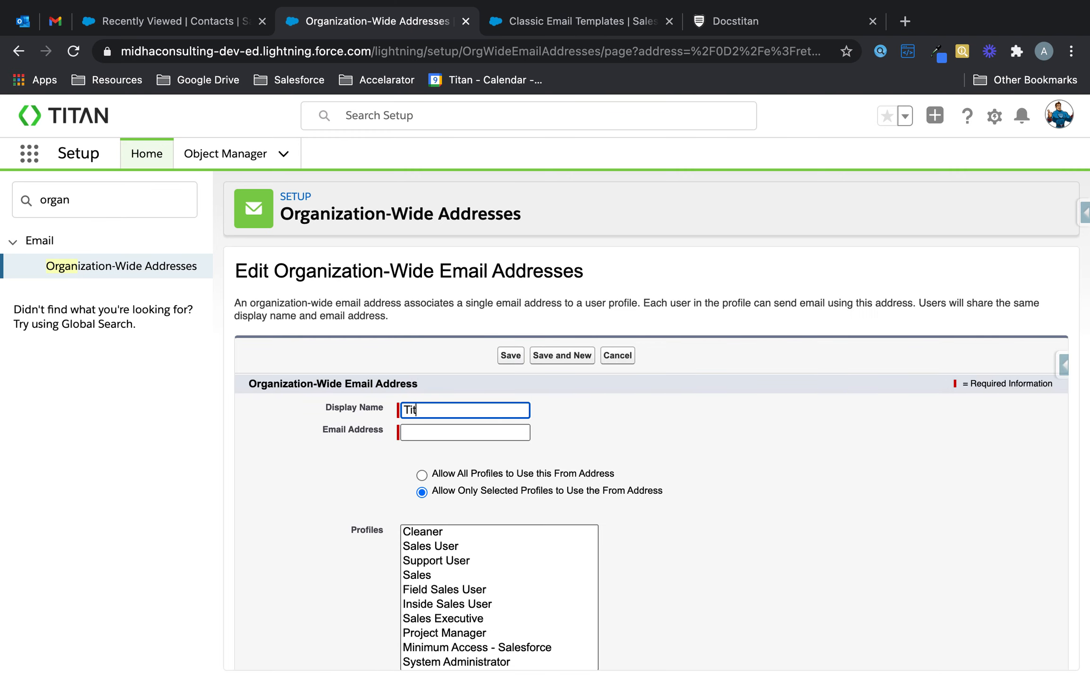
{"action": "key", "text": "Tab"}
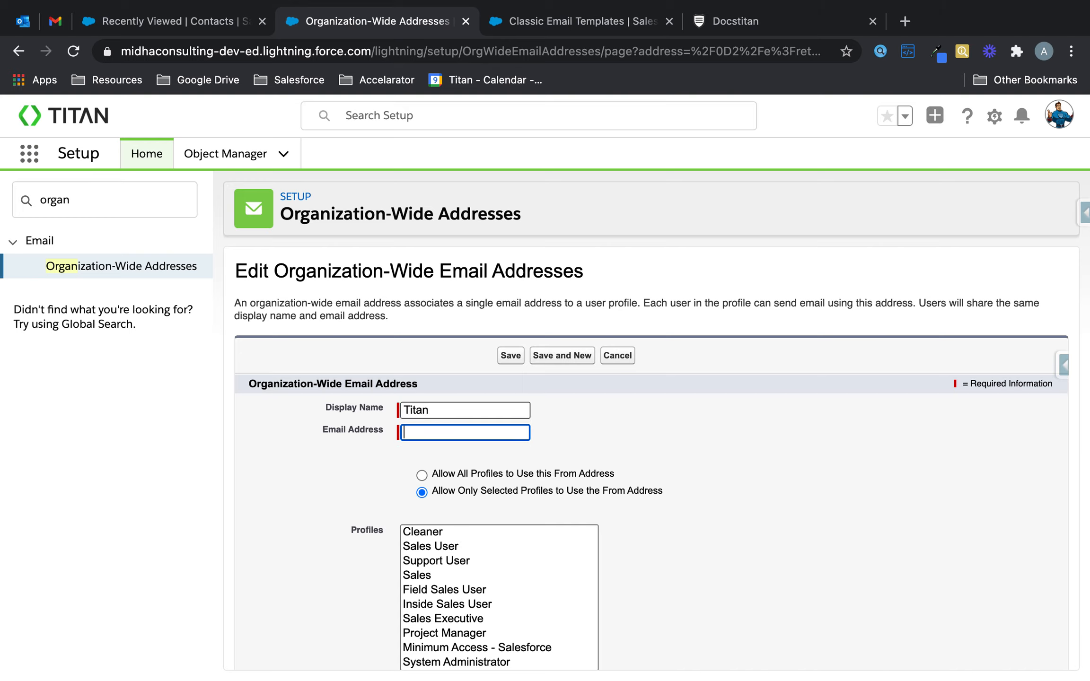
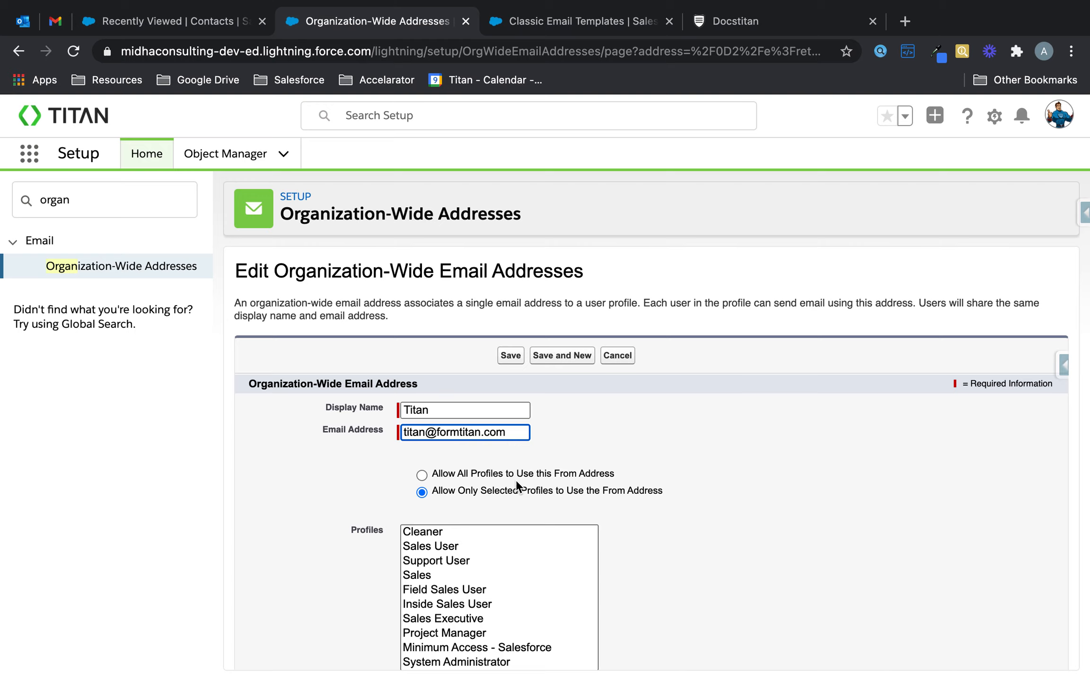
{"action": "left_click", "coordinate": [422, 475]}
{"action": "scroll", "coordinate": [490, 568], "scroll_direction": "down", "scroll_amount": 2}
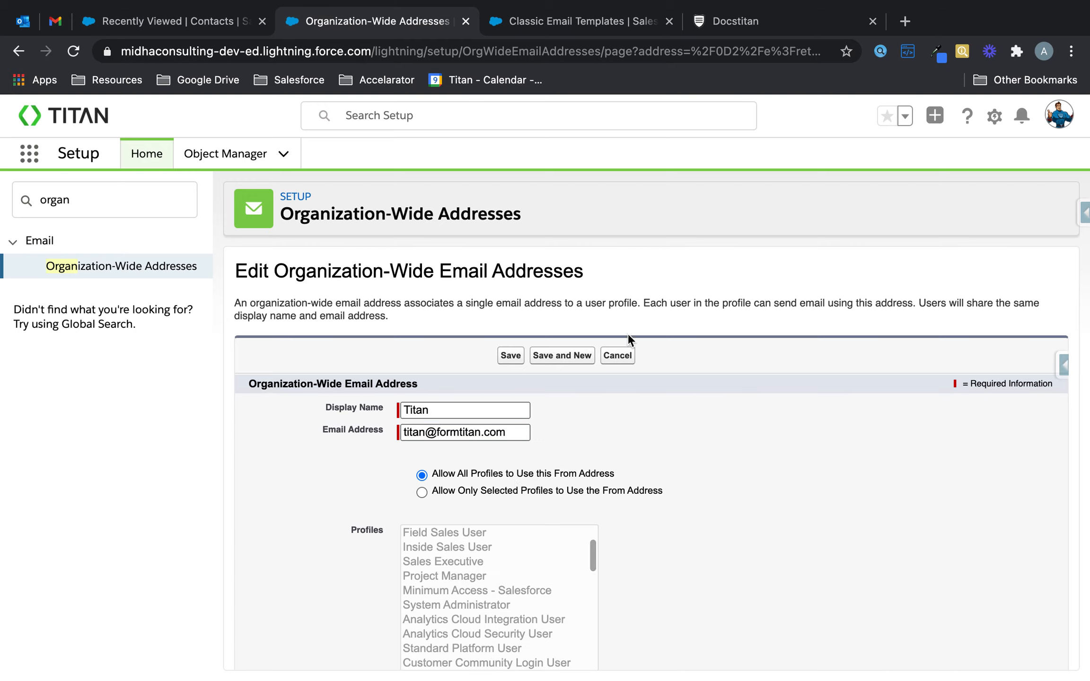
{"action": "left_click", "coordinate": [512, 356]}
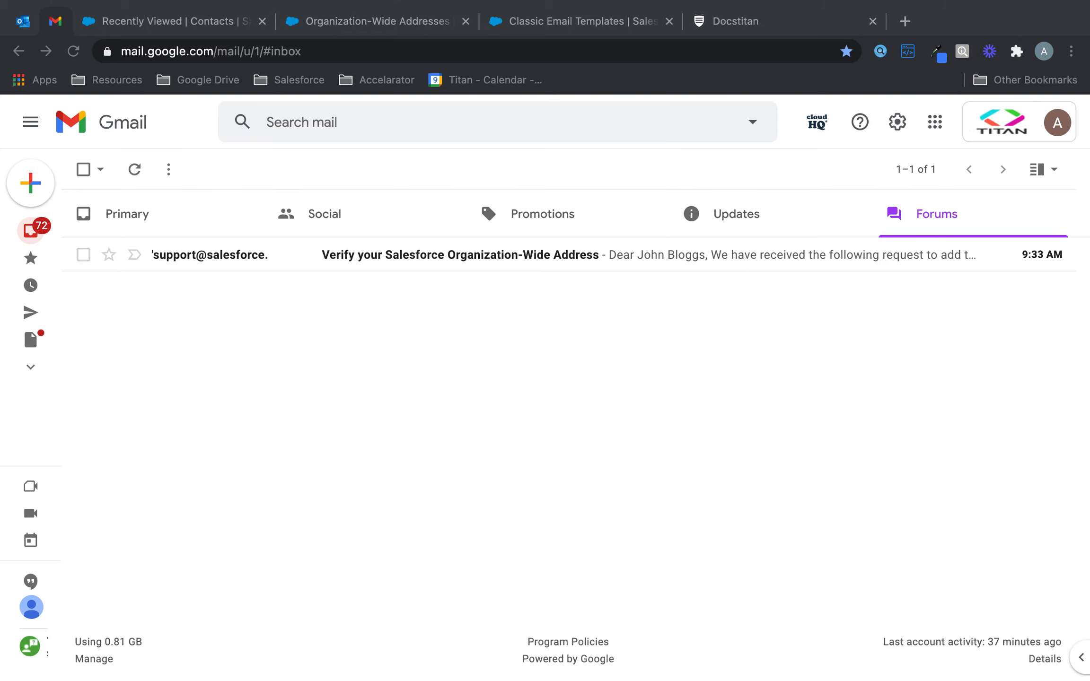
Step: Confirm the Titan address through the Gmail verification link and return to Salesforce Setup
{"action": "left_click", "coordinate": [567, 265]}
{"action": "scroll", "coordinate": [537, 395], "scroll_direction": "down", "scroll_amount": 3}
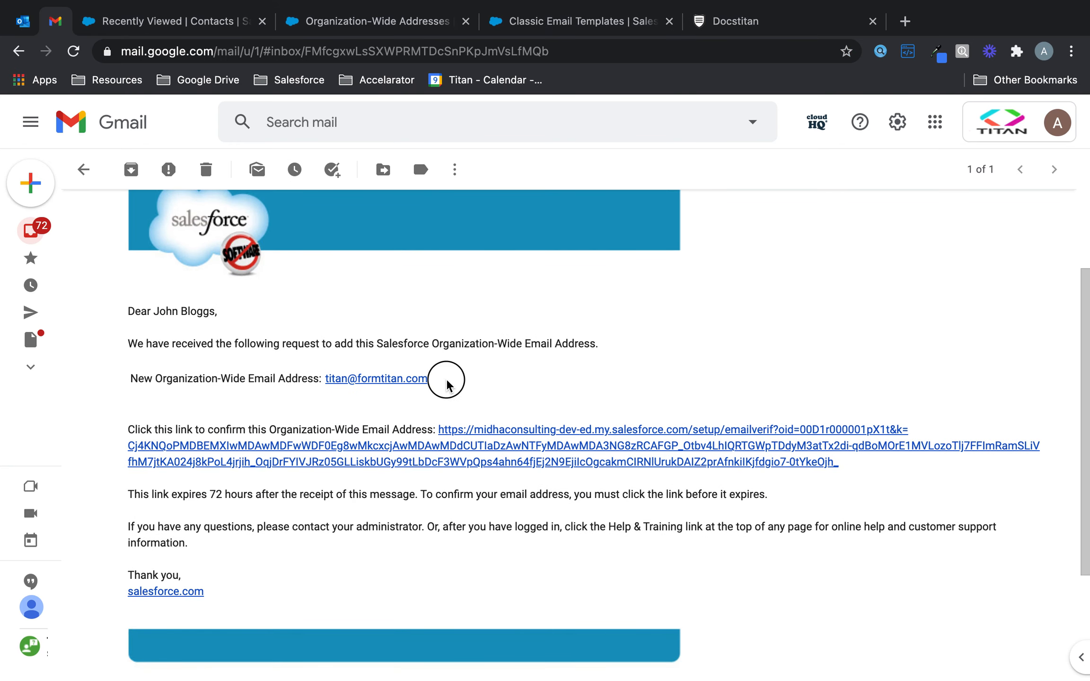
{"action": "left_click_drag", "start_coordinate": [448, 379], "coordinate": [325, 379]}
{"action": "left_click", "coordinate": [533, 367]}
{"action": "left_click", "coordinate": [532, 461]}
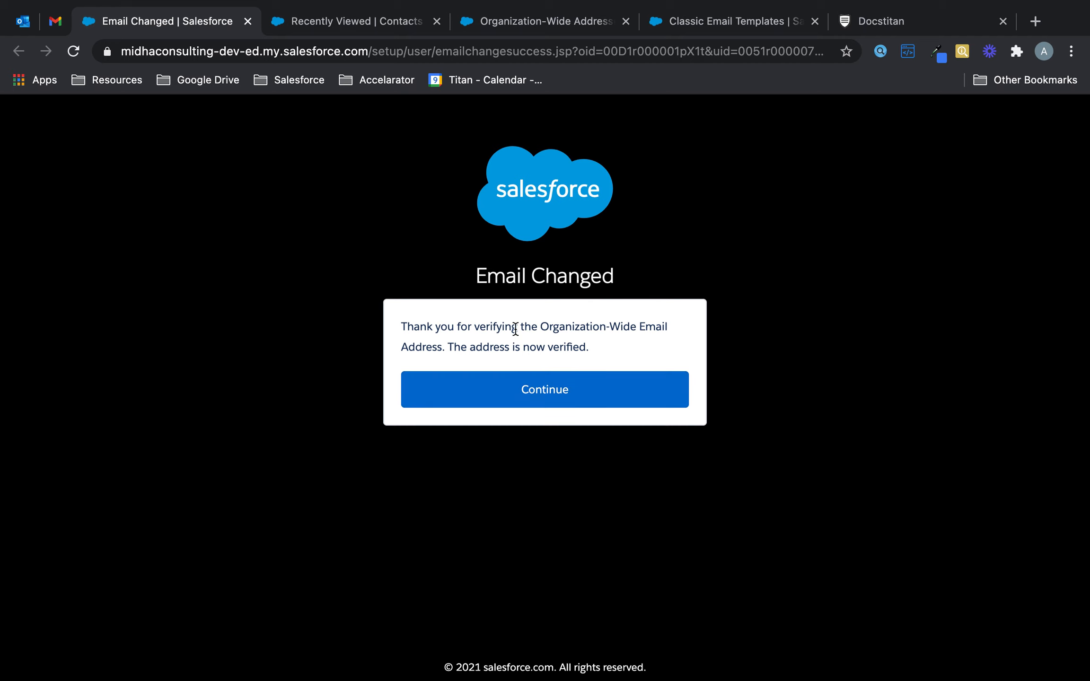
{"action": "left_click", "coordinate": [608, 388]}
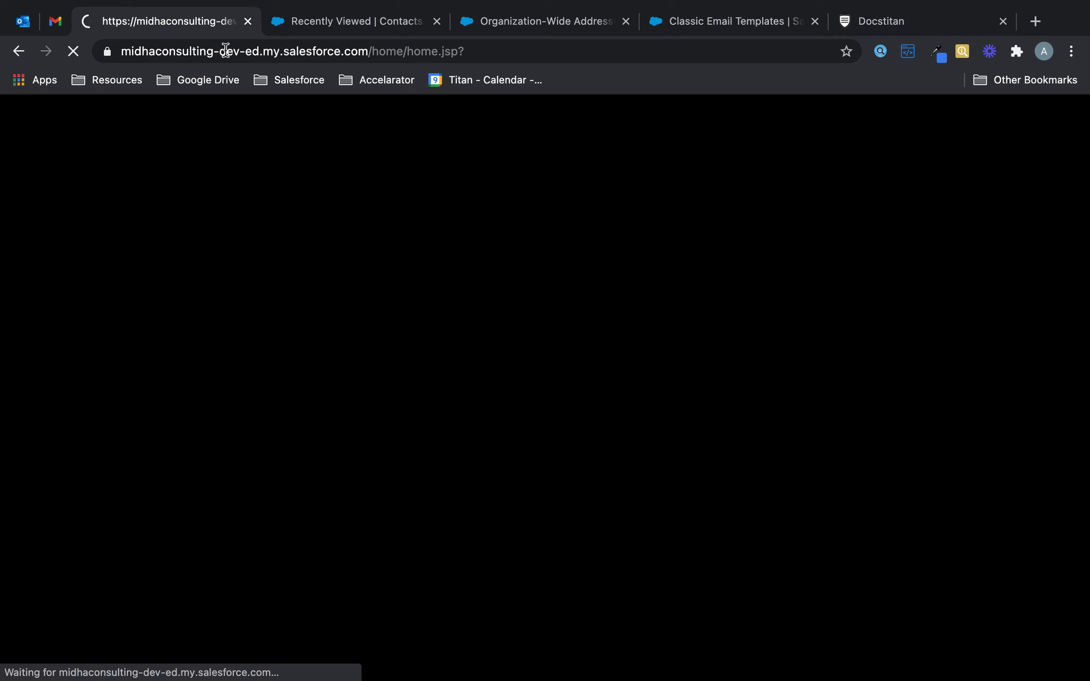
{"action": "left_click", "coordinate": [246, 21]}
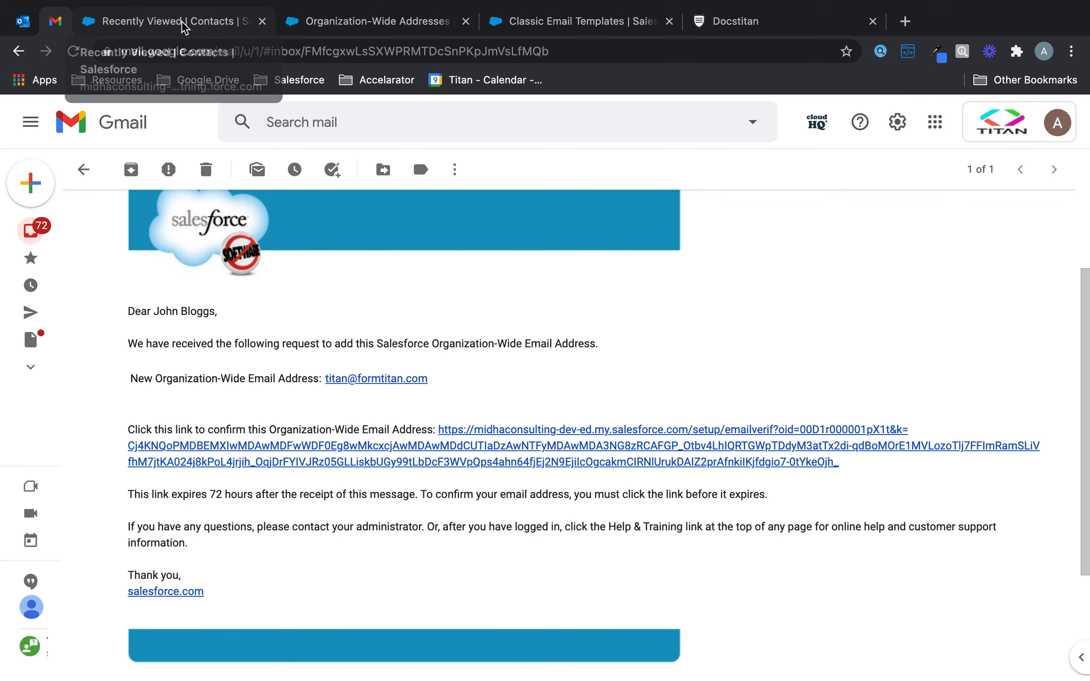
{"action": "left_click", "coordinate": [577, 22]}
Step: Confirm the Titan org-wide address is Verified, then review the Titan New Contact Template ('Welcome to Titan Web!')
{"action": "left_click", "coordinate": [373, 14]}
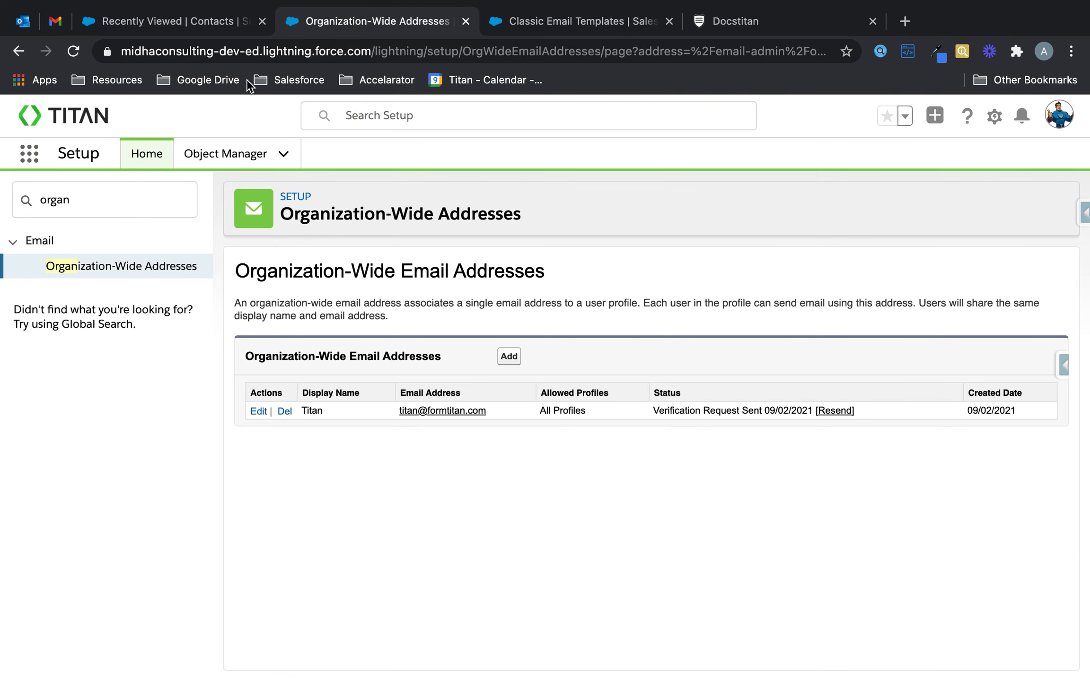
{"action": "left_click", "coordinate": [72, 51]}
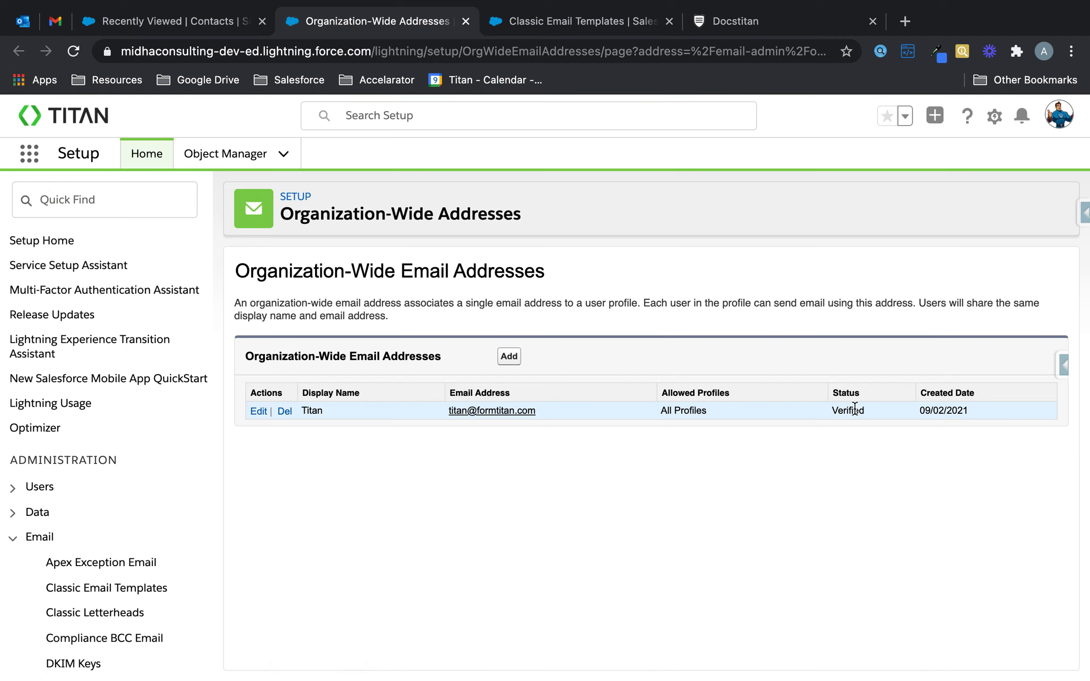
{"action": "left_click", "coordinate": [624, 22]}
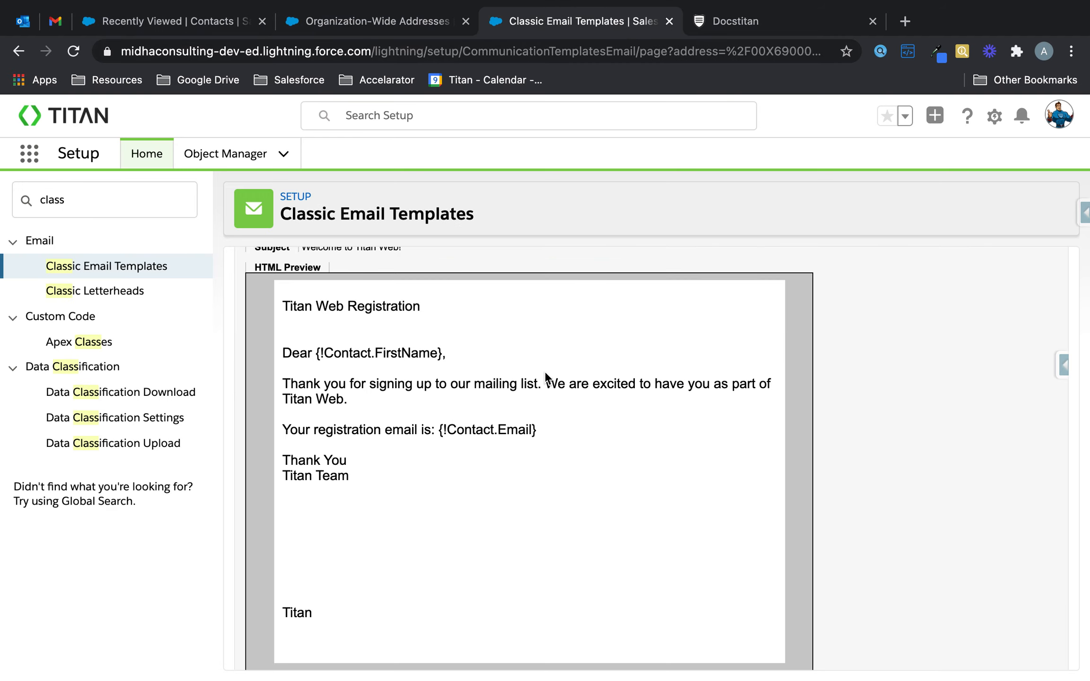
{"action": "scroll", "coordinate": [396, 336], "scroll_direction": "up", "scroll_amount": 3}
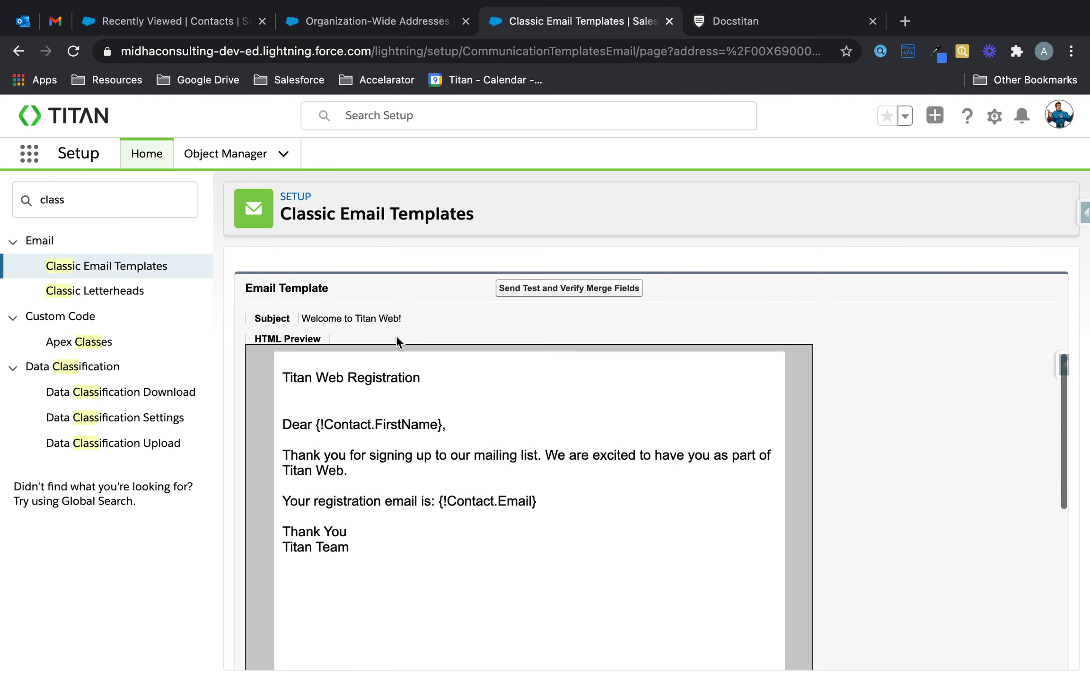
{"action": "scroll", "coordinate": [396, 335], "scroll_direction": "down", "scroll_amount": 2}
{"action": "scroll", "coordinate": [396, 335], "scroll_direction": "down", "scroll_amount": 1}
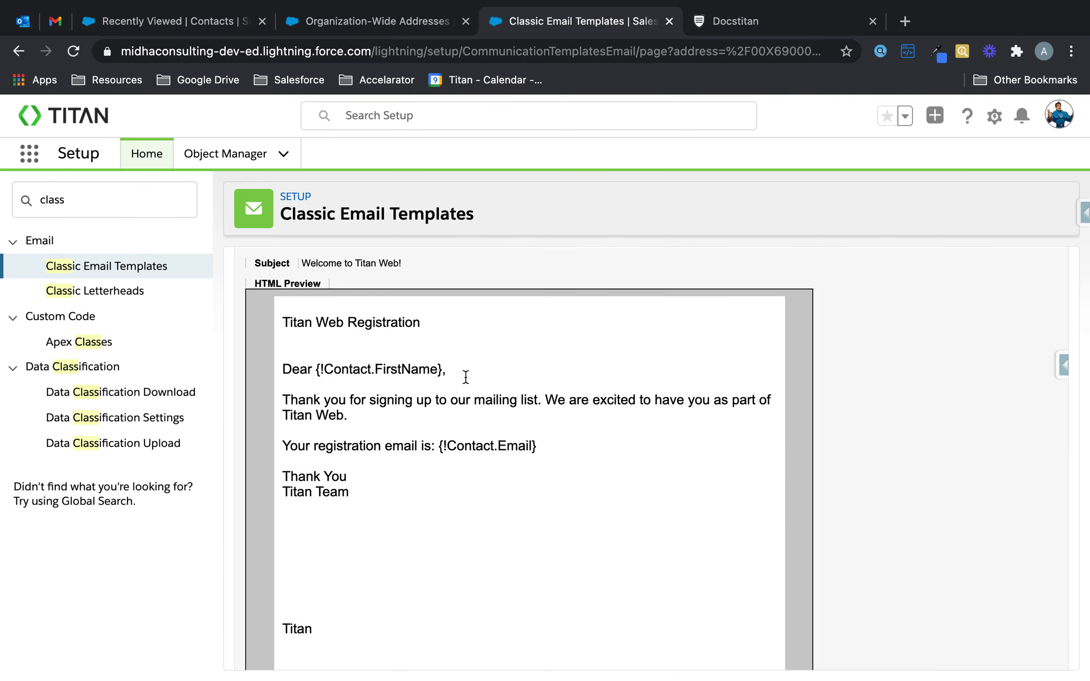
{"action": "left_click_drag", "start_coordinate": [542, 452], "coordinate": [450, 453]}
{"action": "left_click", "coordinate": [450, 453]}
{"action": "scroll", "coordinate": [450, 447], "scroll_direction": "up", "scroll_amount": 5}
{"action": "scroll", "coordinate": [450, 446], "scroll_direction": "up", "scroll_amount": 2}
{"action": "left_click", "coordinate": [411, 388]}
{"action": "left_click_drag", "start_coordinate": [396, 380], "coordinate": [525, 384]}
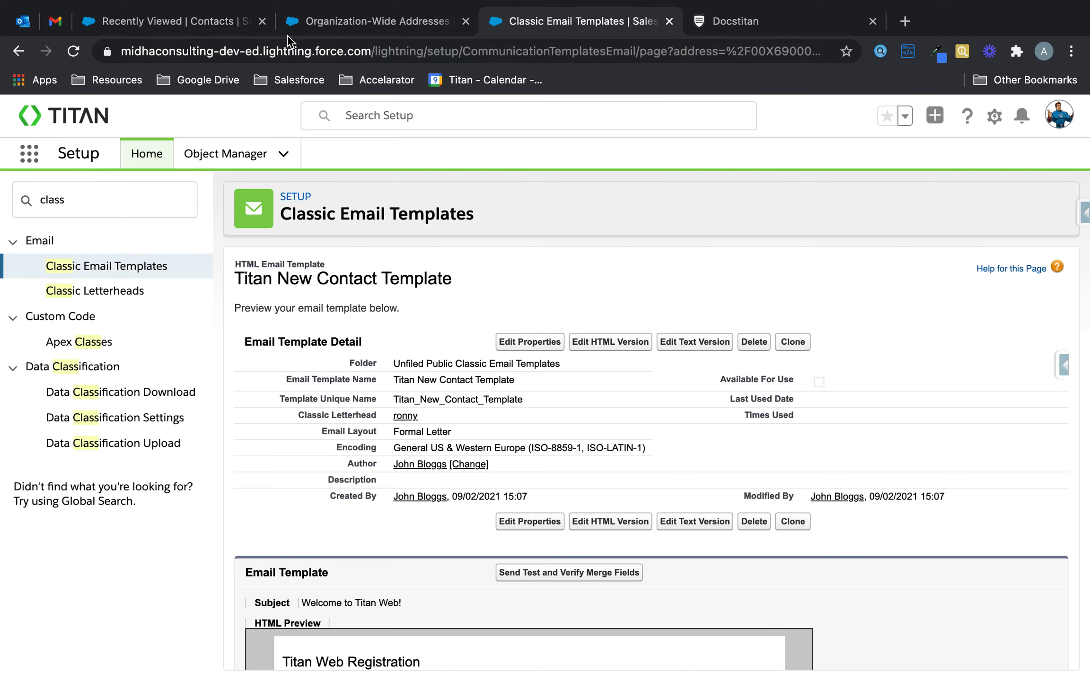
Step: Create a new email configuration named and described 'Send via Salesforce in Titan Web'
{"action": "left_click", "coordinate": [815, 35]}
{"action": "left_click", "coordinate": [726, 239]}
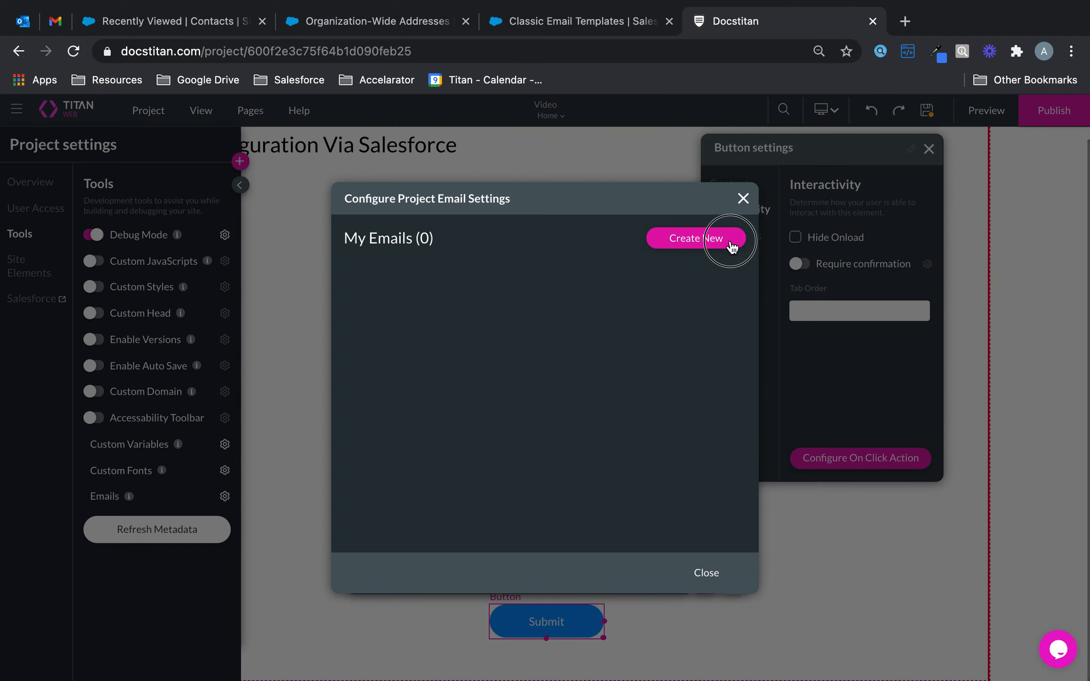
{"action": "left_click_drag", "start_coordinate": [499, 294], "coordinate": [305, 286]}
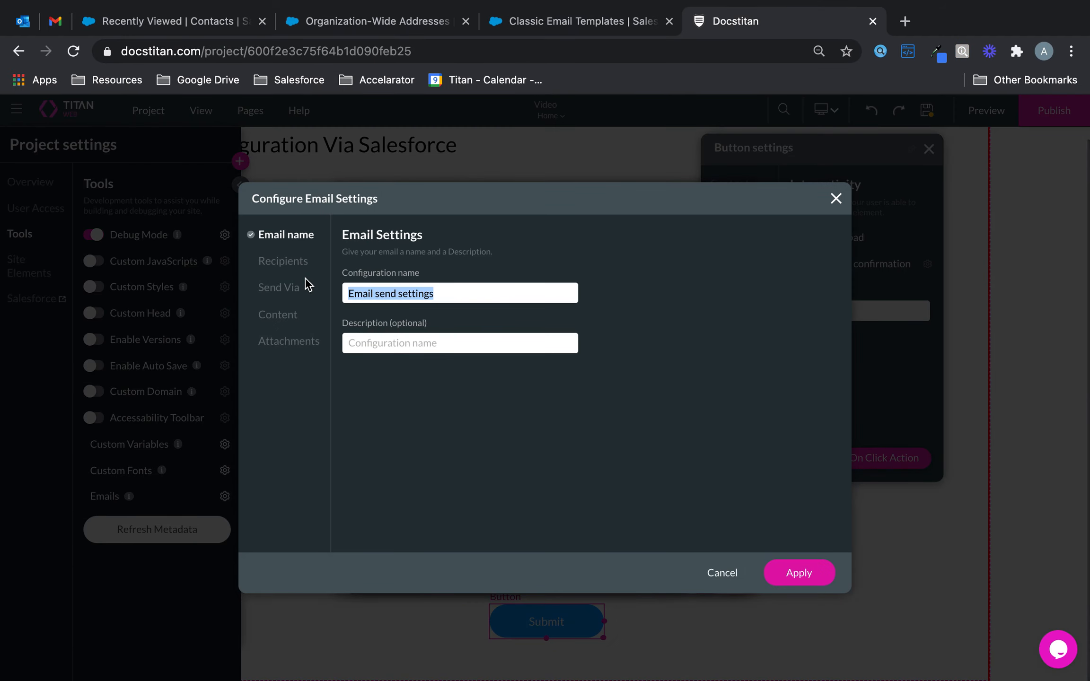
{"action": "type", "text": "Send via Salesforce in"}
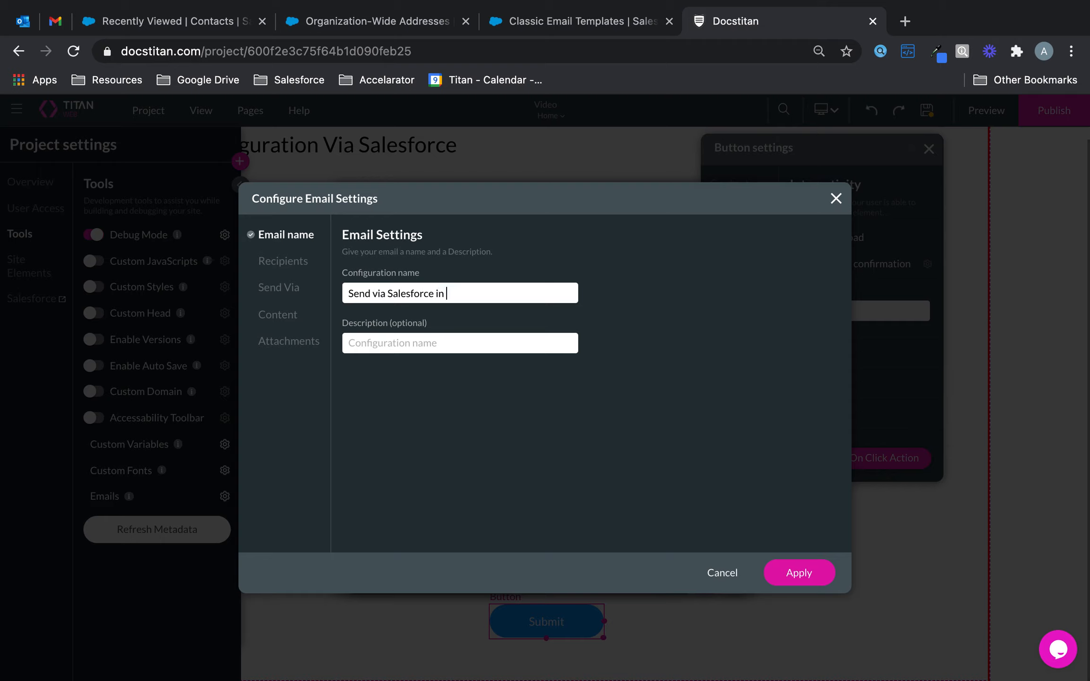
{"action": "type", "text": "eb"}
{"action": "key", "text": "super+a"}
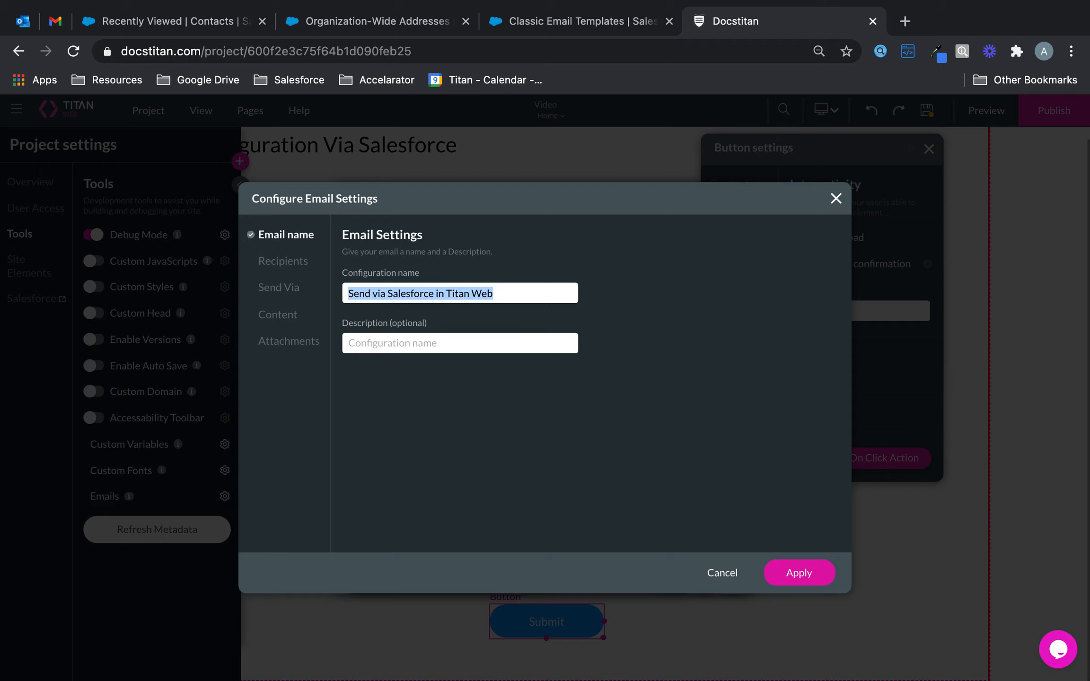
{"action": "key", "text": "super+c"}
{"action": "left_click", "coordinate": [416, 341]}
{"action": "key", "text": "super+v"}
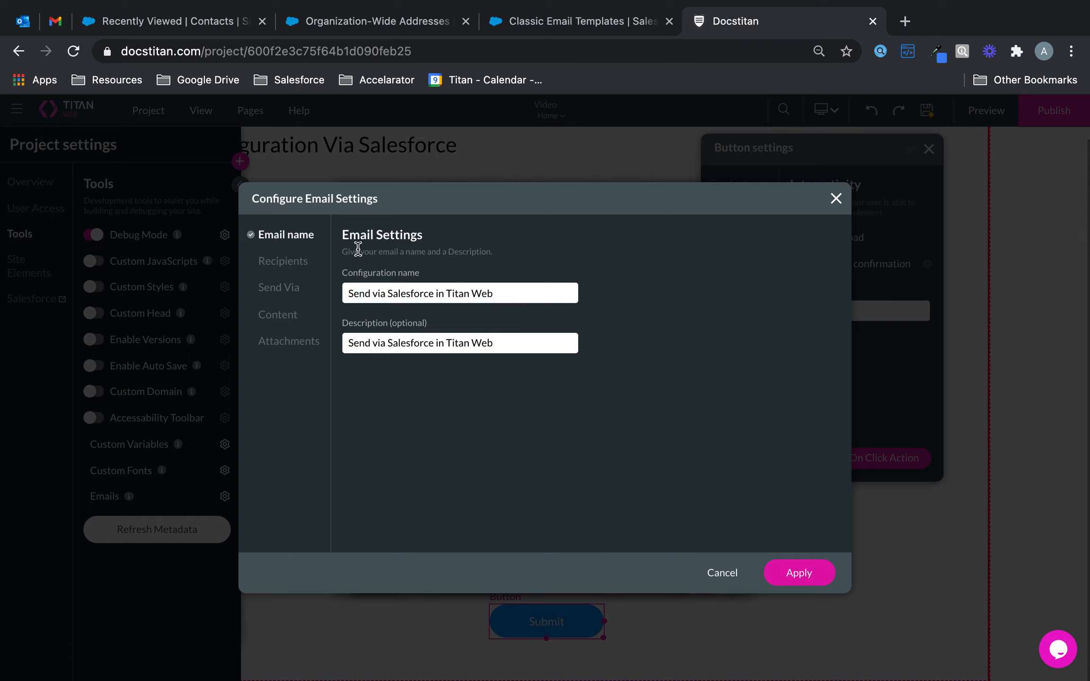
Step: Send it To the form's Email field, with the same company address as CC and reply-to
{"action": "left_click", "coordinate": [286, 261]}
{"action": "left_click", "coordinate": [360, 293]}
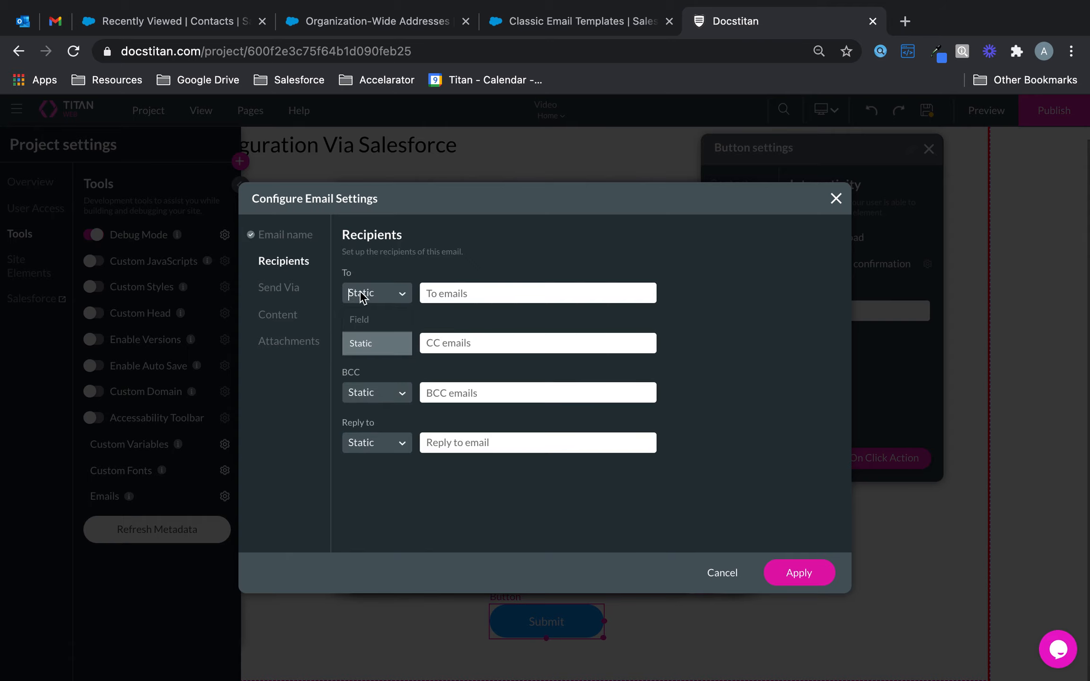
{"action": "left_click", "coordinate": [369, 316]}
{"action": "left_click", "coordinate": [488, 298]}
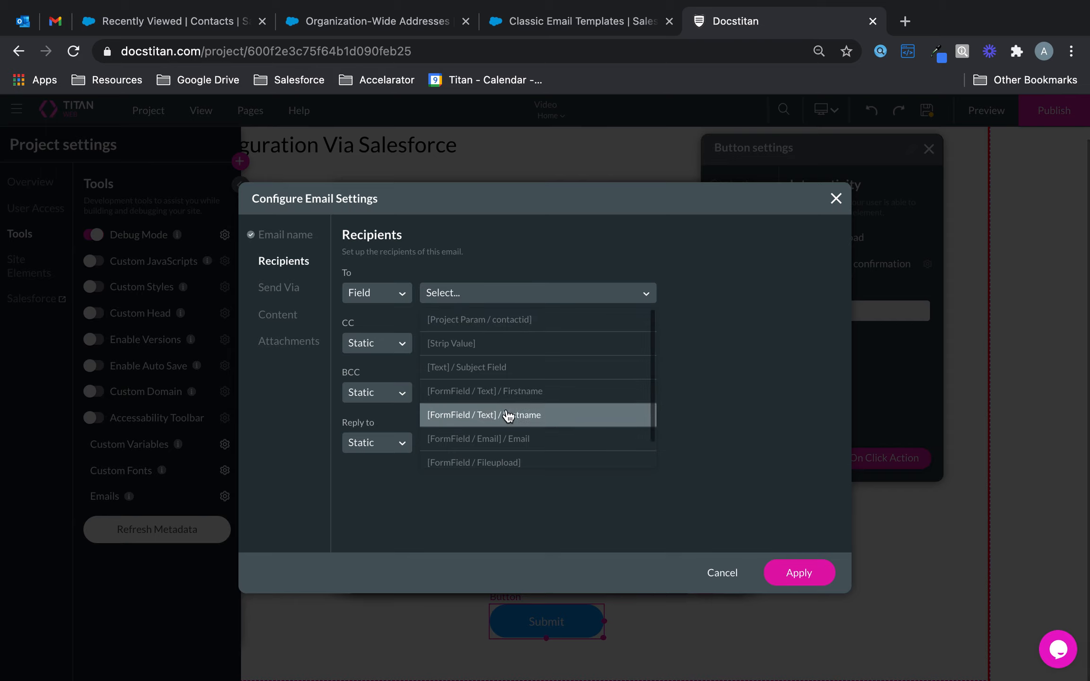
{"action": "left_click", "coordinate": [512, 439]}
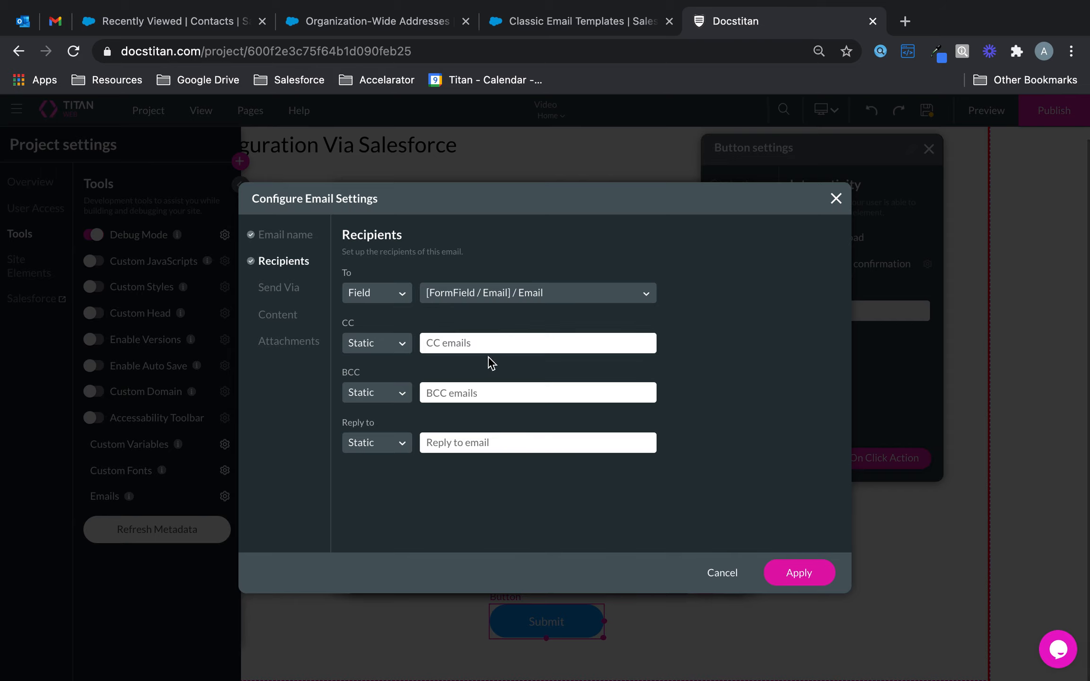
{"action": "left_click", "coordinate": [495, 344]}
{"action": "key", "text": "super+a"}
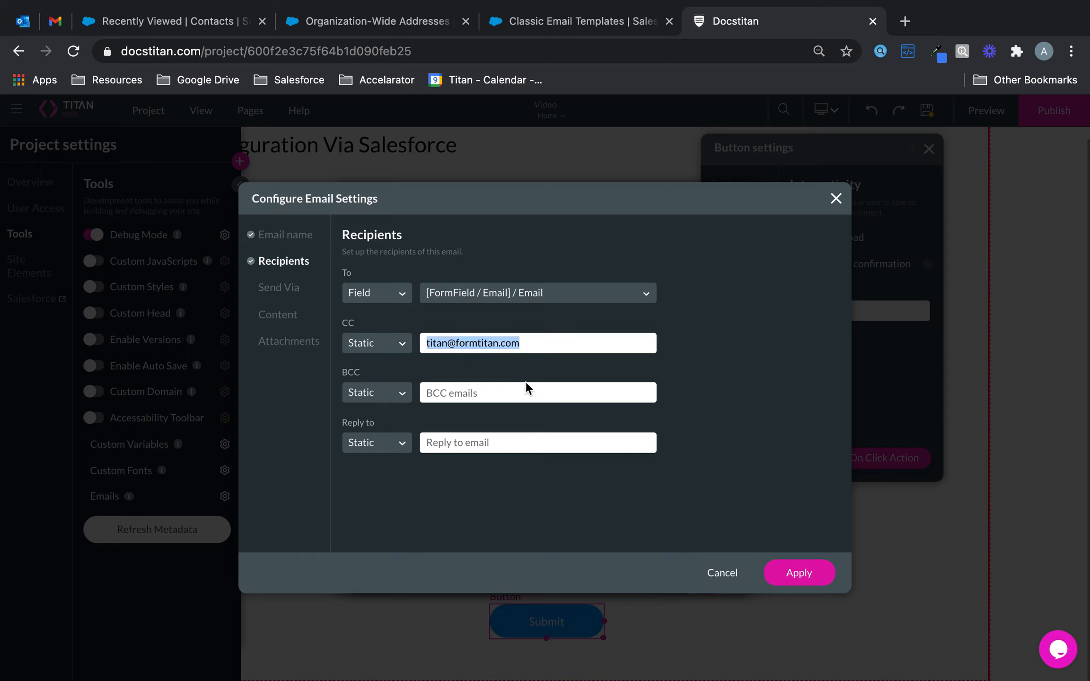
{"action": "left_click", "coordinate": [513, 441]}
{"action": "key", "text": "super+v"}
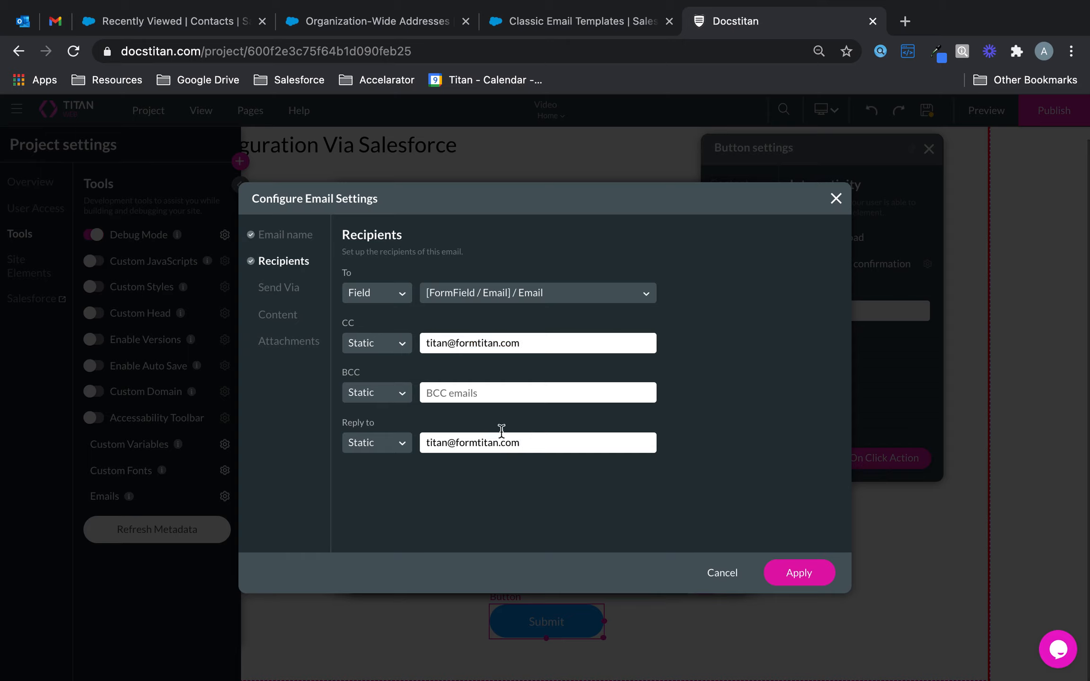
{"action": "left_click", "coordinate": [284, 293]}
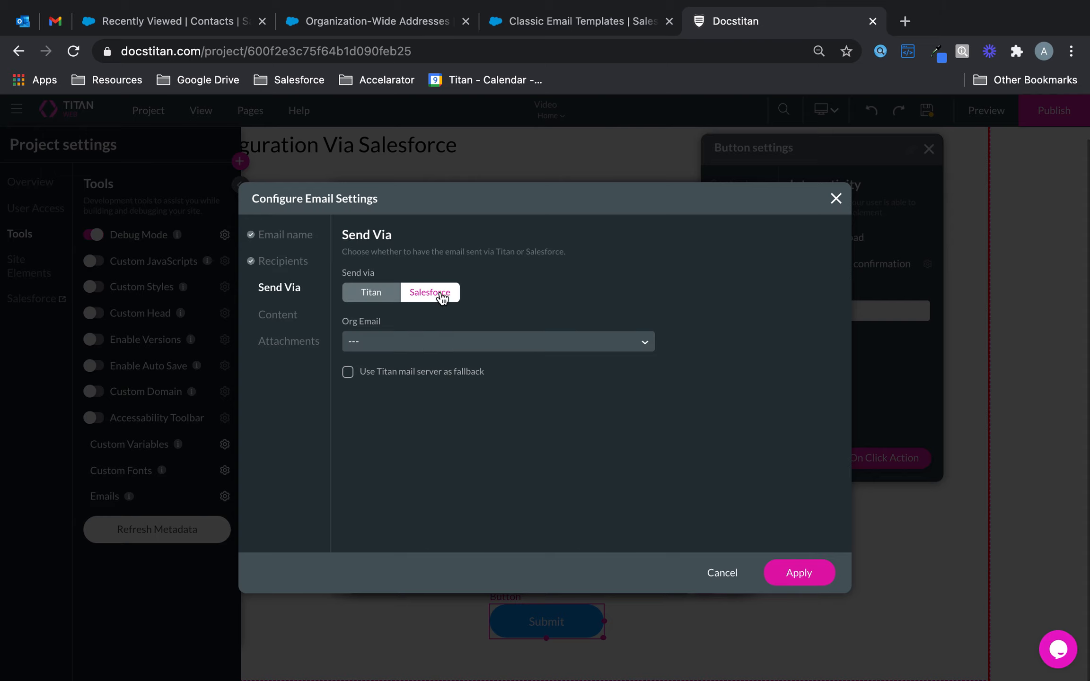
Step: Pick Titan in the Org Email list so the email sends from that address via Salesforce
{"action": "left_click", "coordinate": [458, 334]}
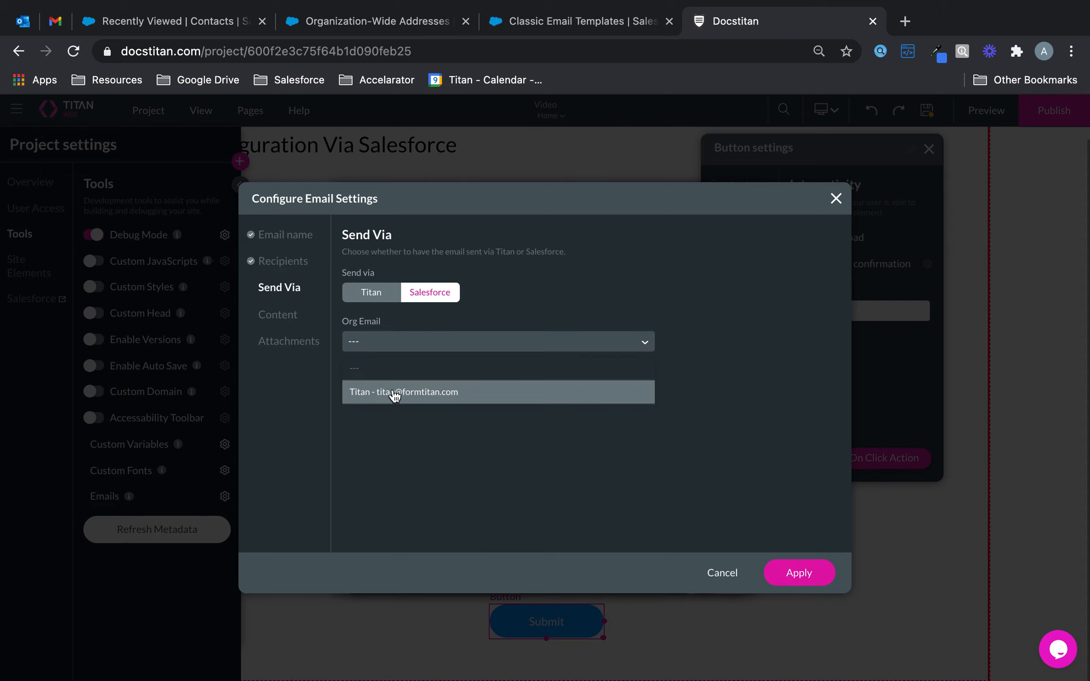
{"action": "left_click", "coordinate": [457, 398]}
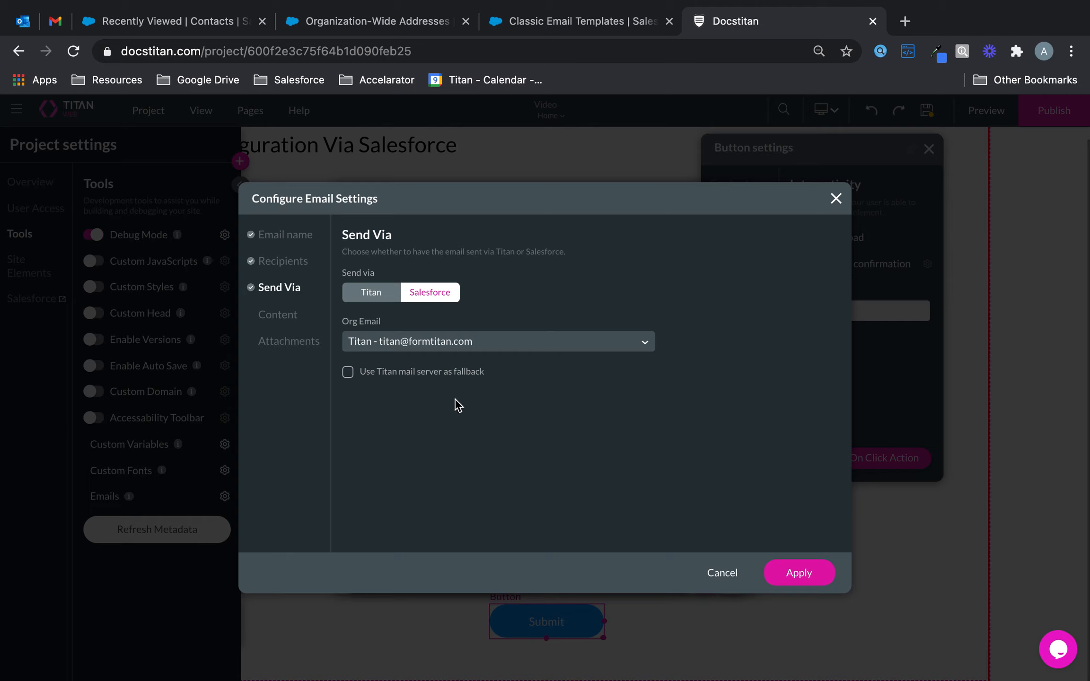
{"action": "left_click", "coordinate": [282, 315]}
Step: Switch the template source to Salesforce and look up the template's unique name in Salesforce
{"action": "left_click", "coordinate": [362, 292]}
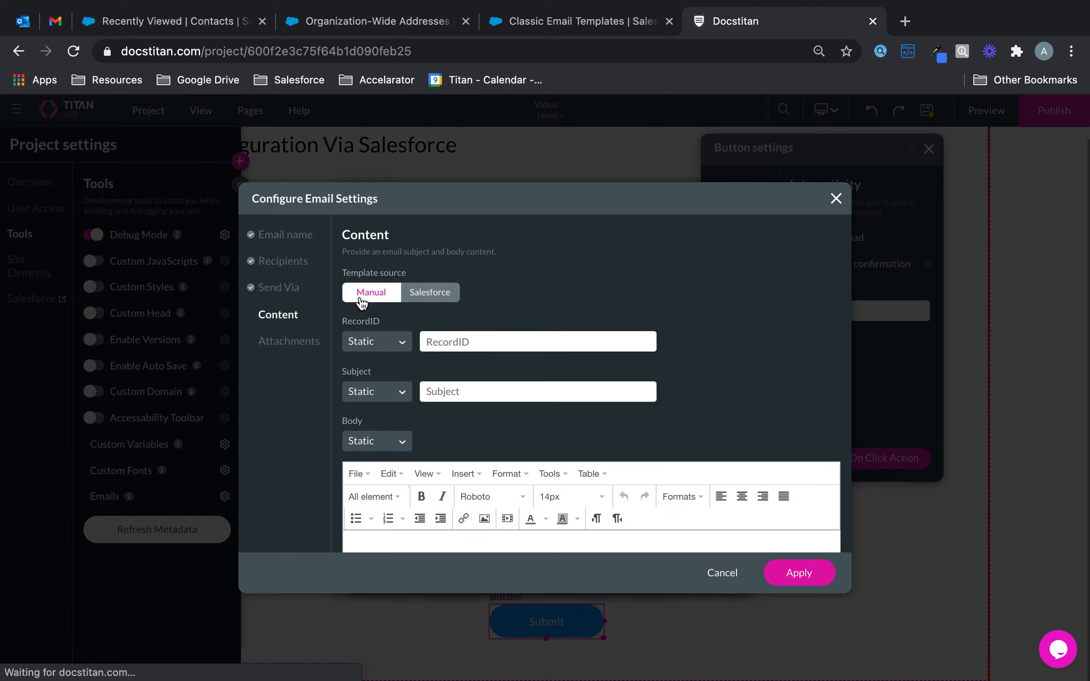
{"action": "scroll", "coordinate": [422, 400], "scroll_direction": "down", "scroll_amount": 2}
{"action": "scroll", "coordinate": [421, 400], "scroll_direction": "up", "scroll_amount": 1}
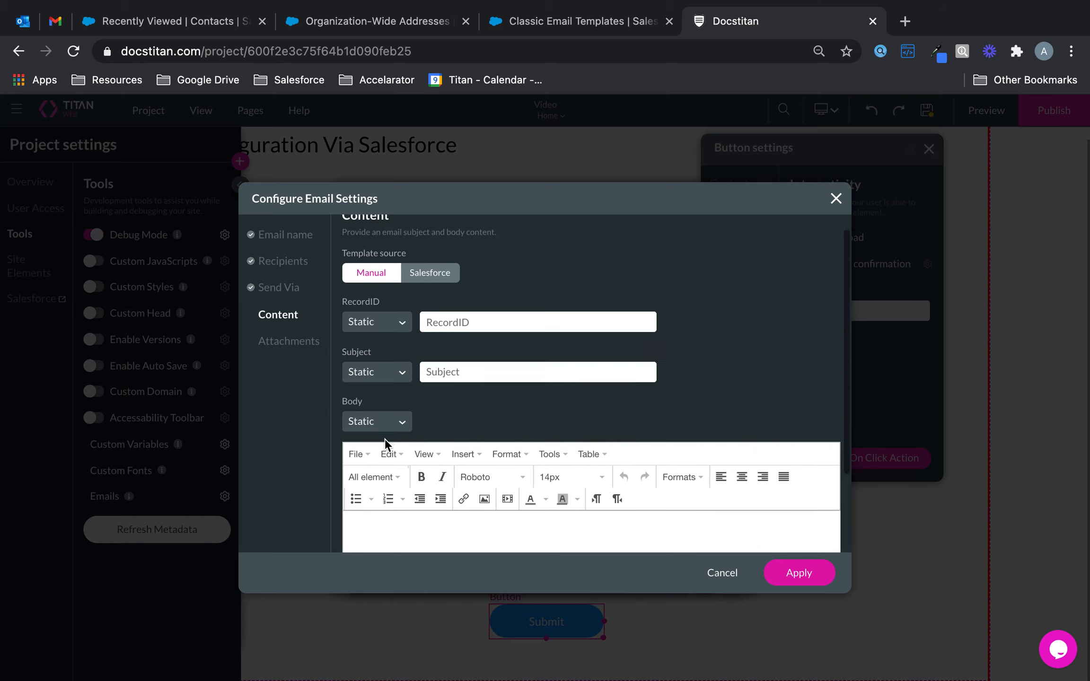
{"action": "scroll", "coordinate": [386, 442], "scroll_direction": "down", "scroll_amount": 3}
{"action": "scroll", "coordinate": [385, 440], "scroll_direction": "up", "scroll_amount": 3}
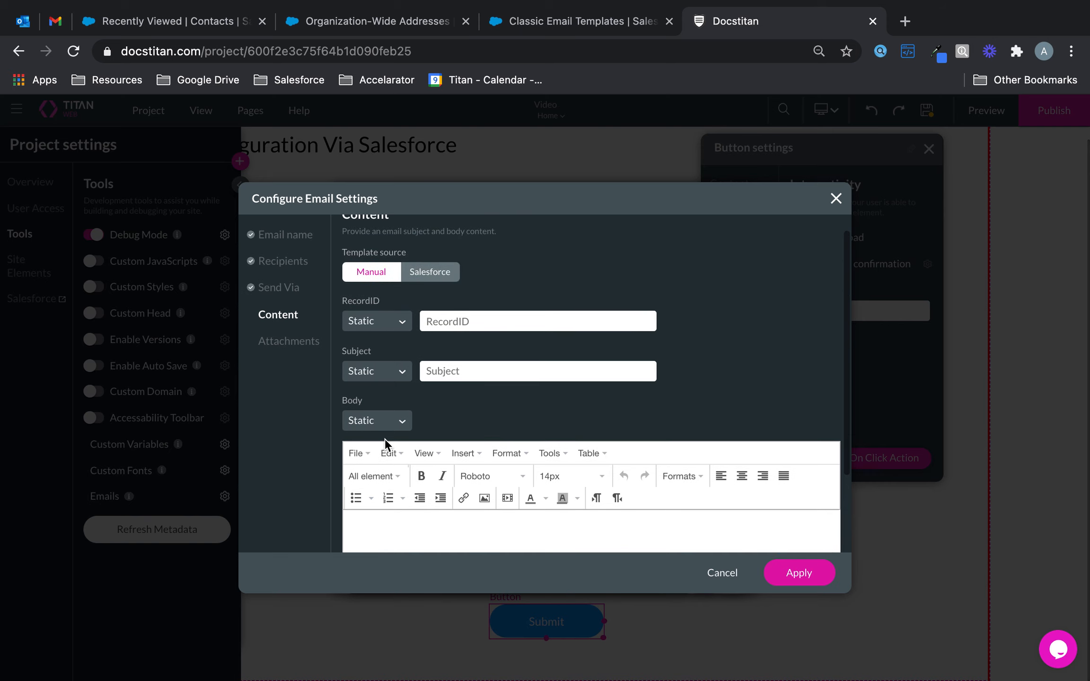
{"action": "left_click", "coordinate": [436, 275]}
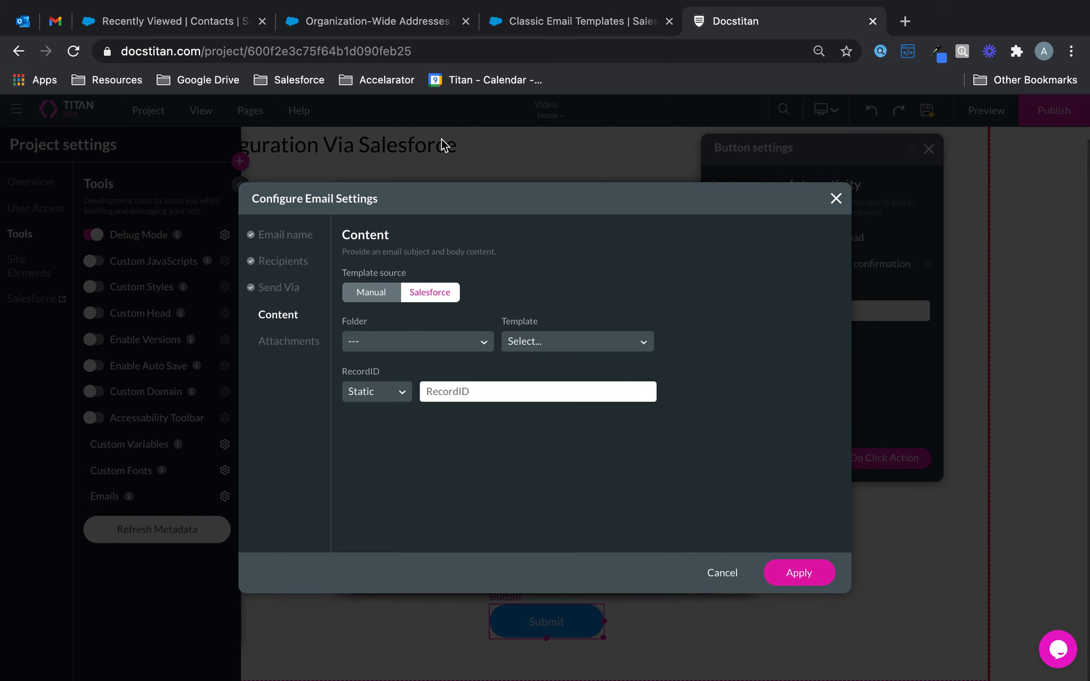
{"action": "left_click", "coordinate": [570, 24]}
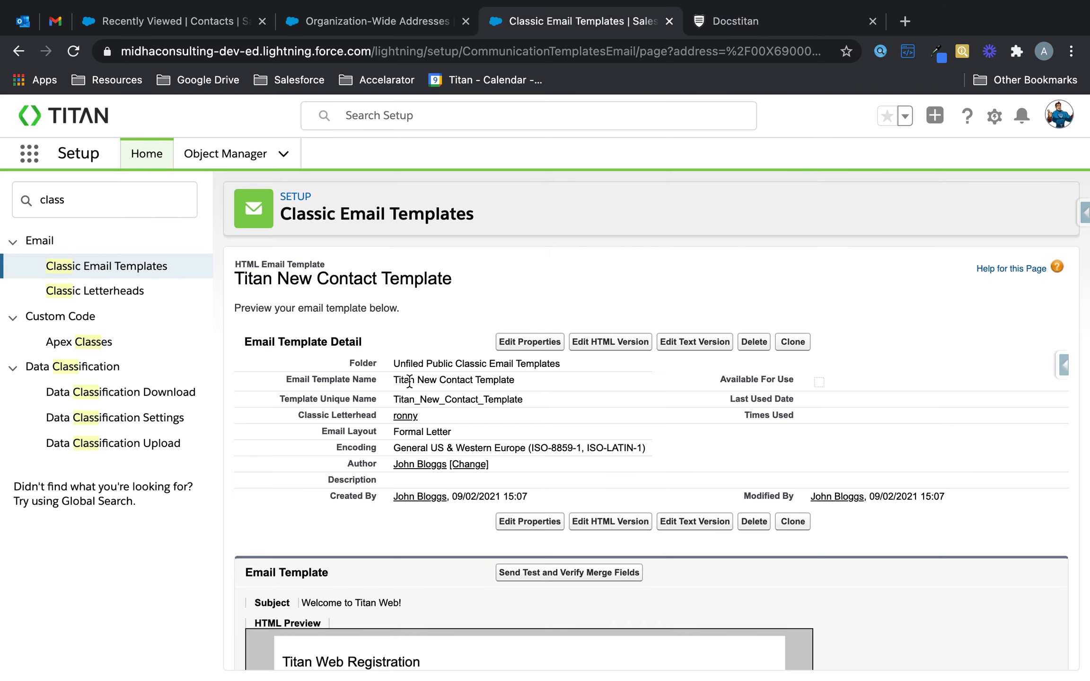
{"action": "left_click_drag", "start_coordinate": [394, 401], "coordinate": [549, 402]}
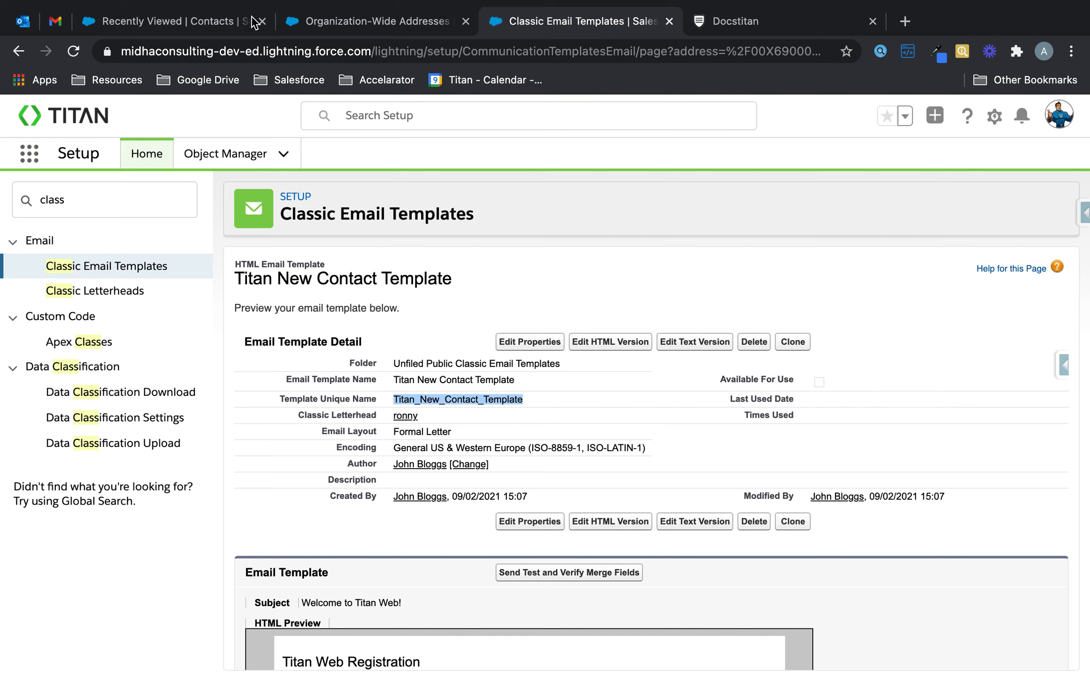
{"action": "left_click", "coordinate": [192, 22]}
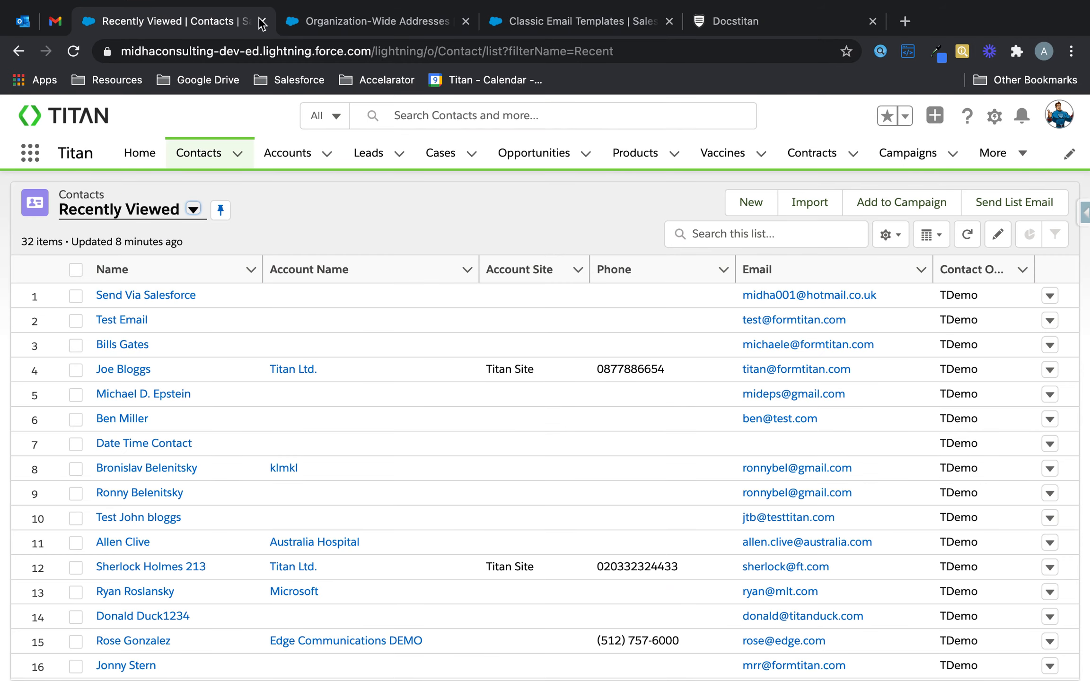
{"action": "left_click", "coordinate": [724, 23]}
Step: Search the Template list for 'titan', choose Titan New Contact Template, and view it in Salesforce
{"action": "left_click", "coordinate": [462, 346]}
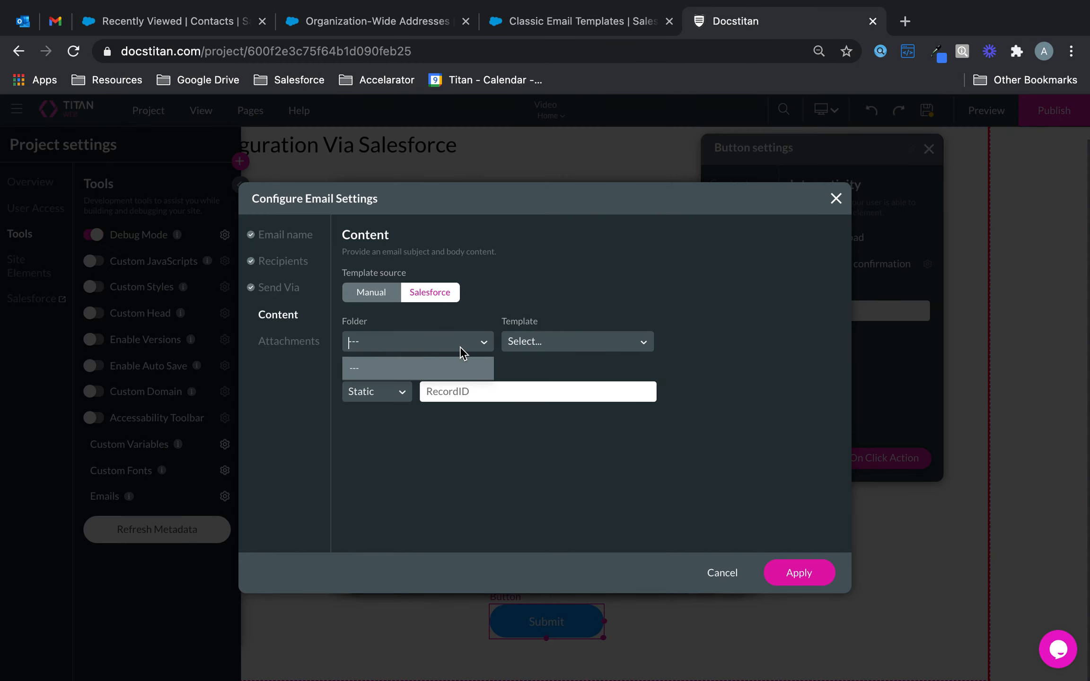
{"action": "left_click", "coordinate": [519, 342]}
{"action": "type", "text": "titan"}
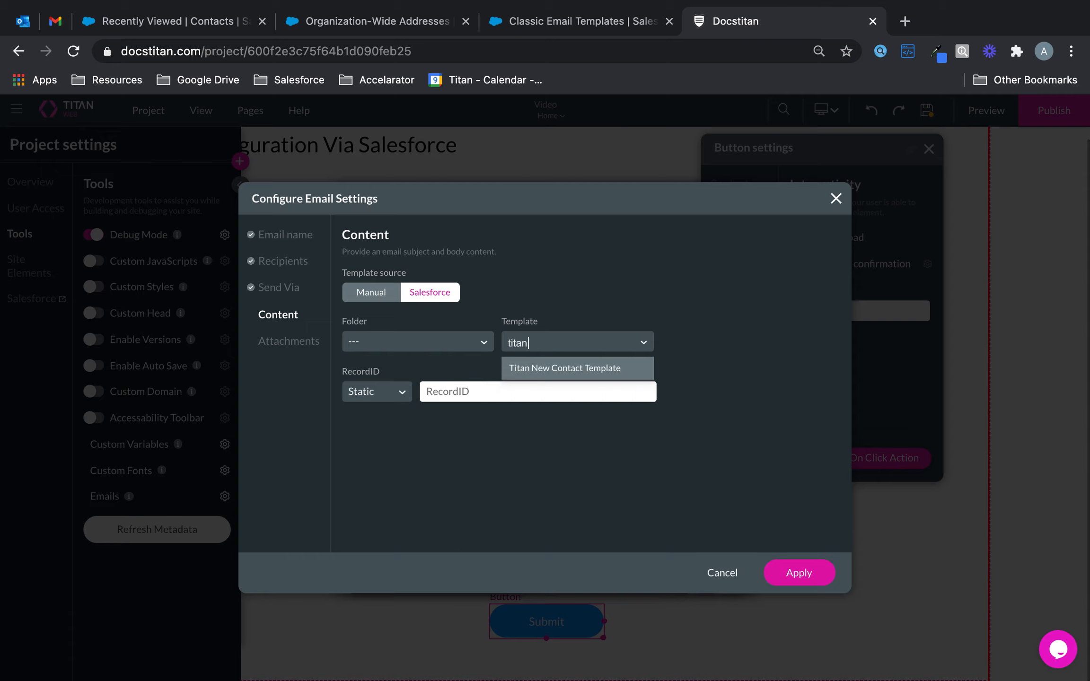
{"action": "left_click", "coordinate": [596, 368]}
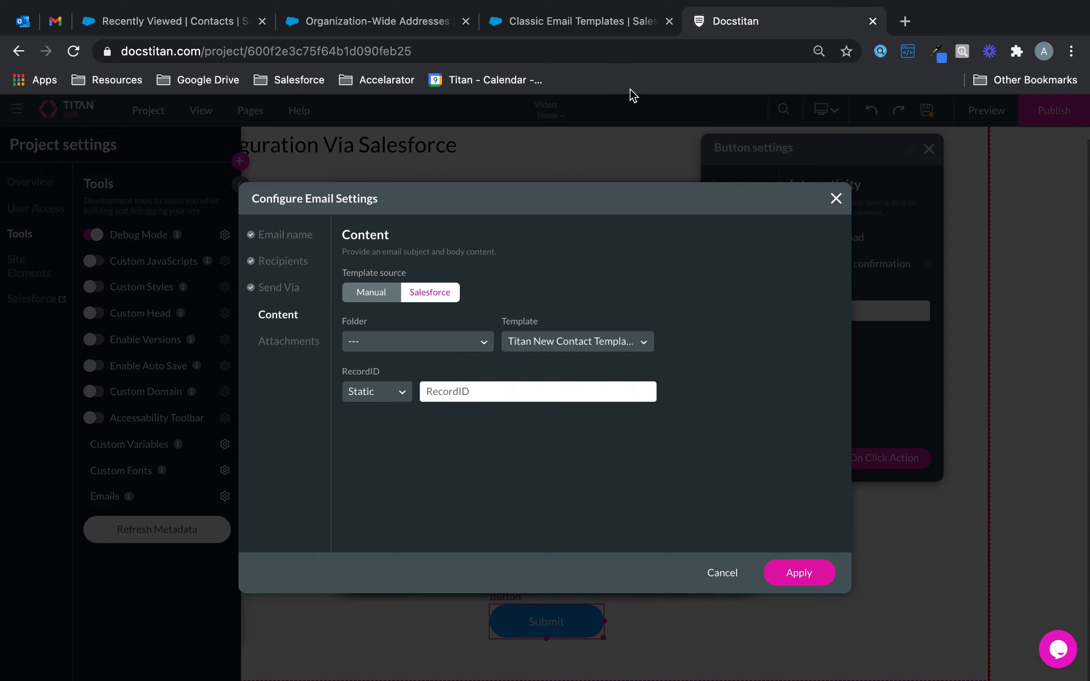
{"action": "left_click", "coordinate": [577, 23]}
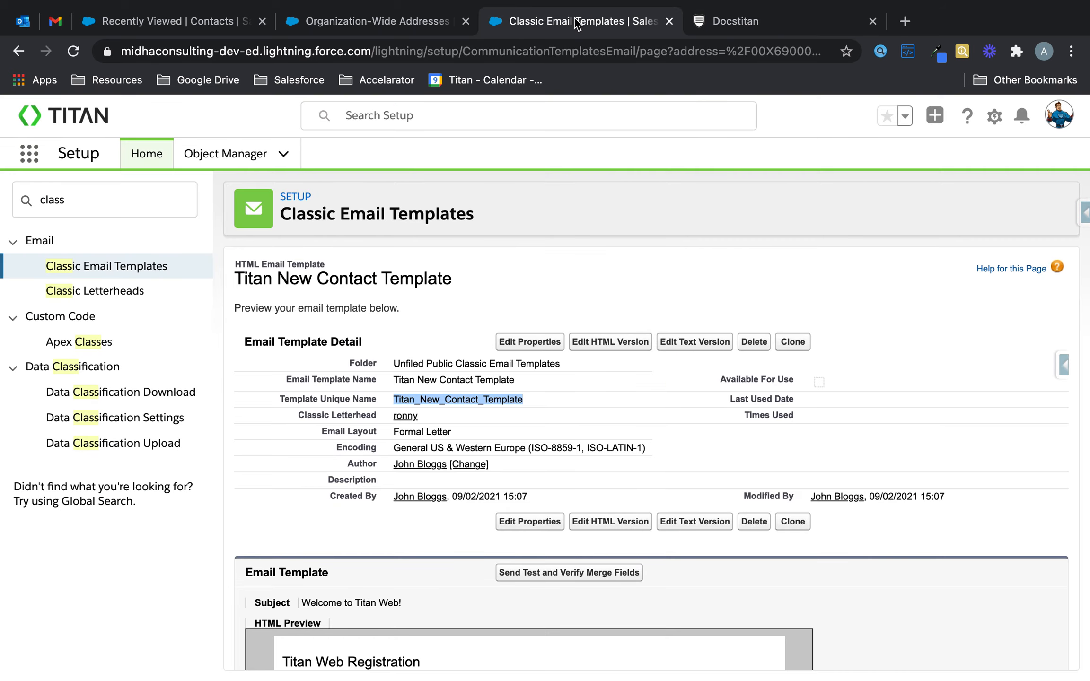
{"action": "scroll", "coordinate": [400, 417], "scroll_direction": "down", "scroll_amount": 5}
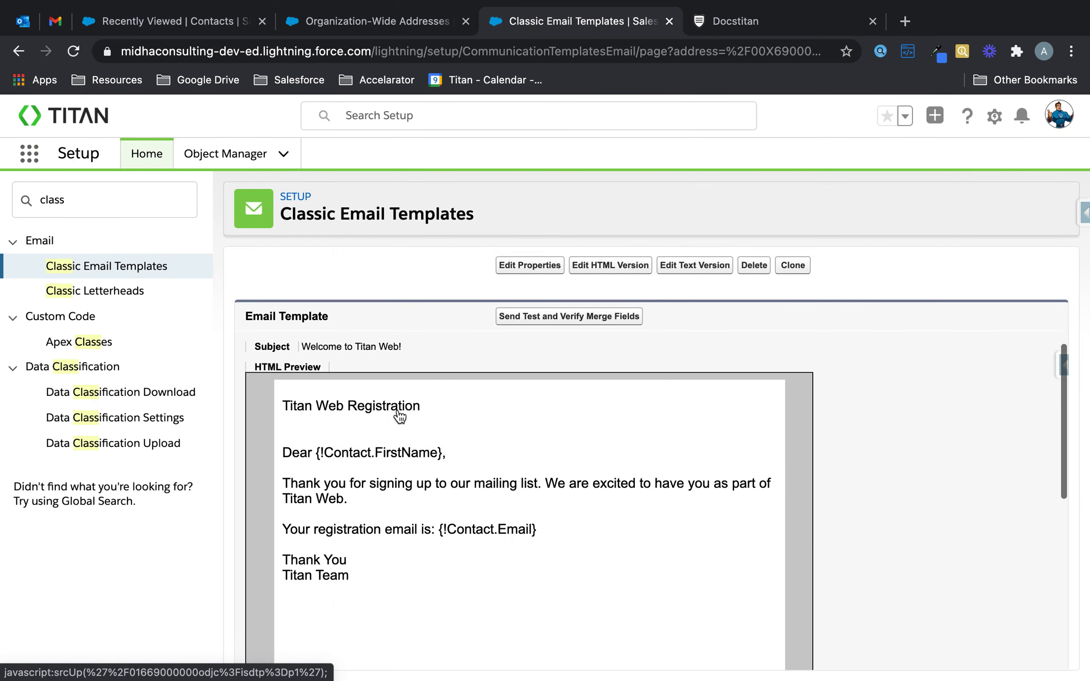
Step: Set the email's RecordID to the field [Project Param / contactid]
{"action": "left_click", "coordinate": [722, 29]}
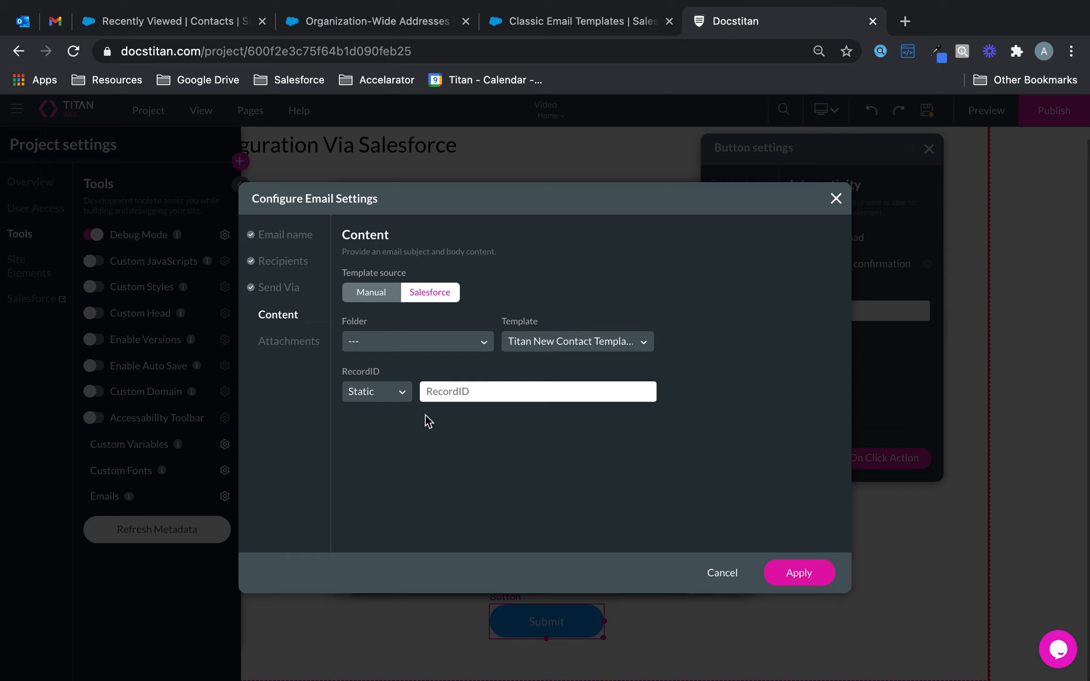
{"action": "left_click", "coordinate": [398, 396]}
{"action": "left_click", "coordinate": [374, 413]}
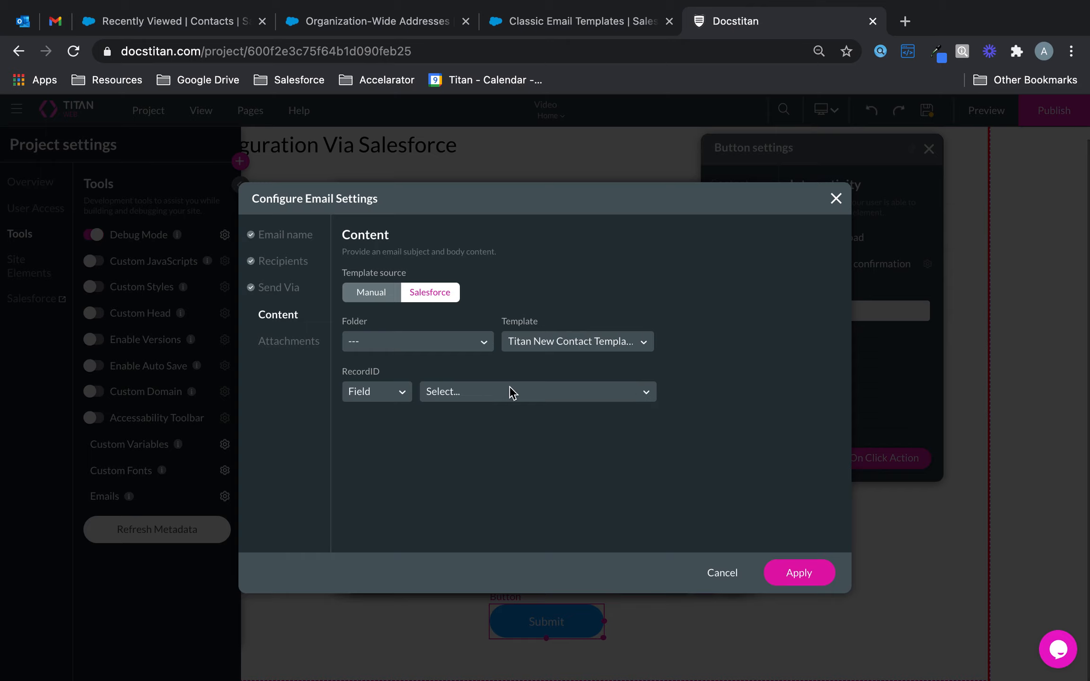
{"action": "left_click", "coordinate": [510, 392]}
{"action": "left_click", "coordinate": [511, 419]}
Step: Attach [FormField / Fileupload] and apply the email settings
{"action": "left_click", "coordinate": [293, 344]}
{"action": "left_click", "coordinate": [459, 295]}
{"action": "left_click", "coordinate": [433, 342]}
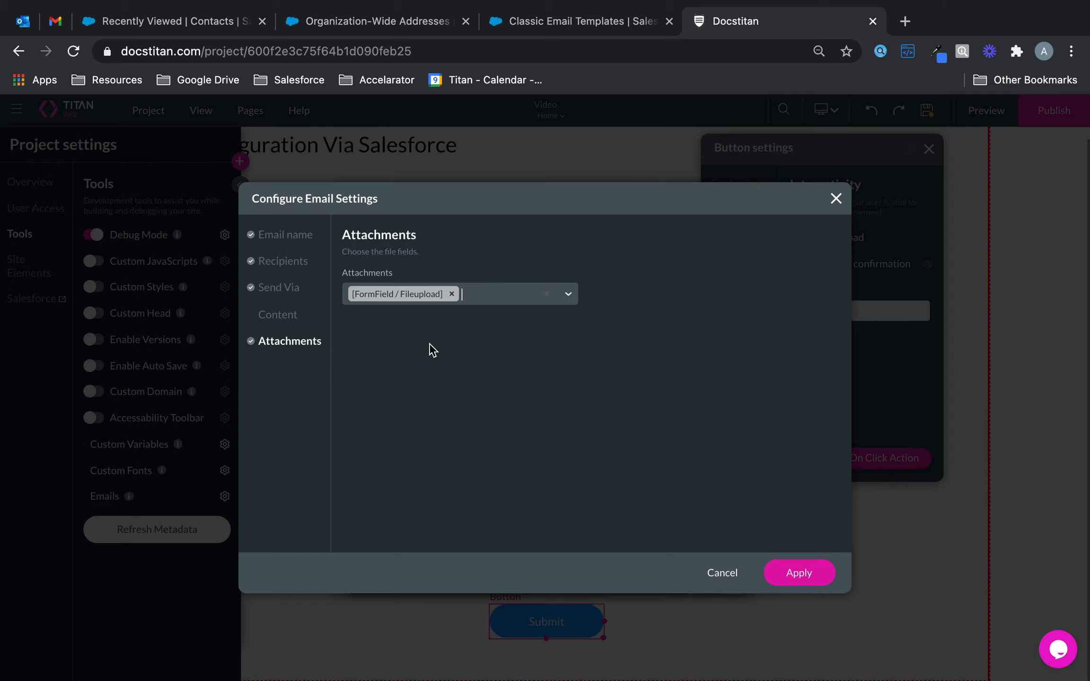
{"action": "left_click", "coordinate": [802, 563]}
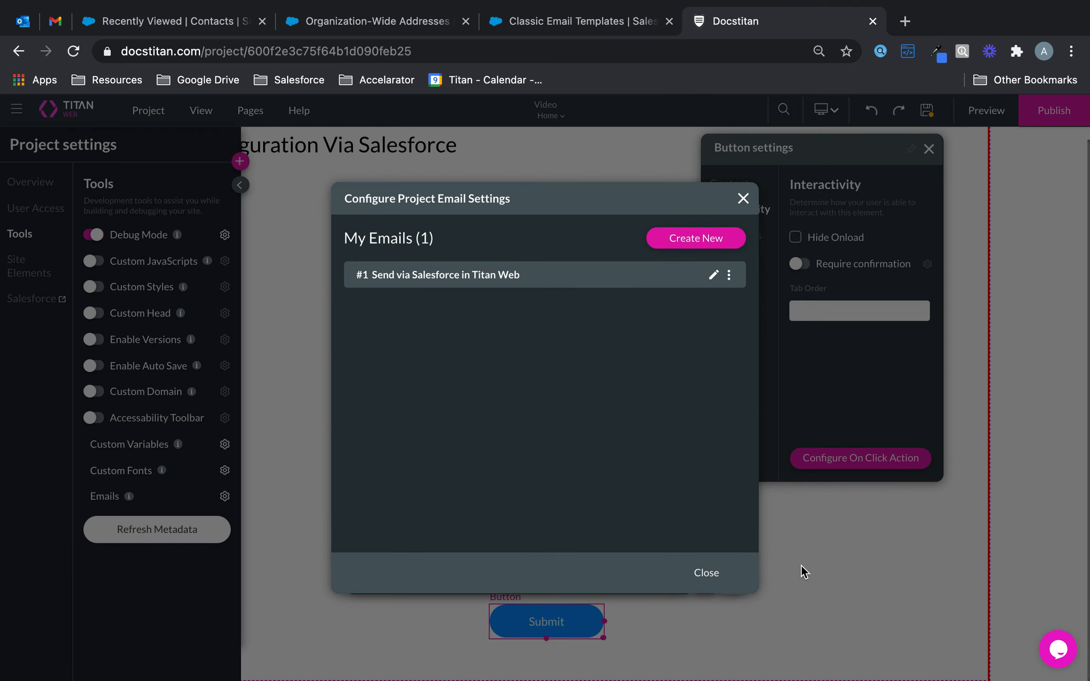
{"action": "left_click", "coordinate": [704, 574]}
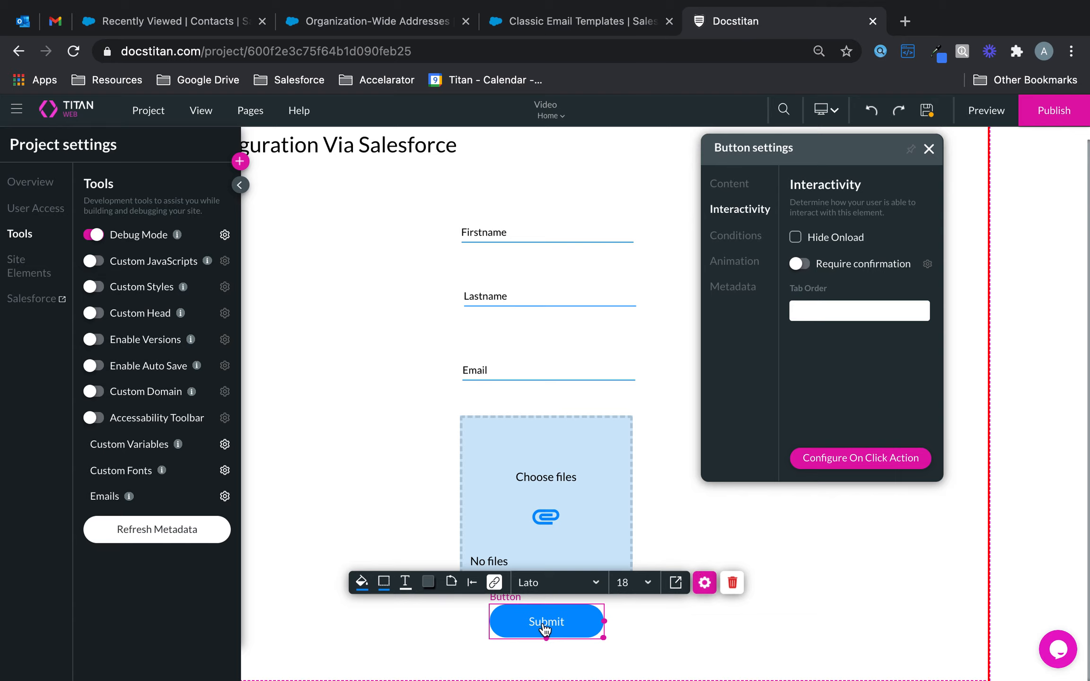
Step: Add a custom-variable condition: if [Project Param / contactid] is not empty
{"action": "left_click", "coordinate": [224, 444]}
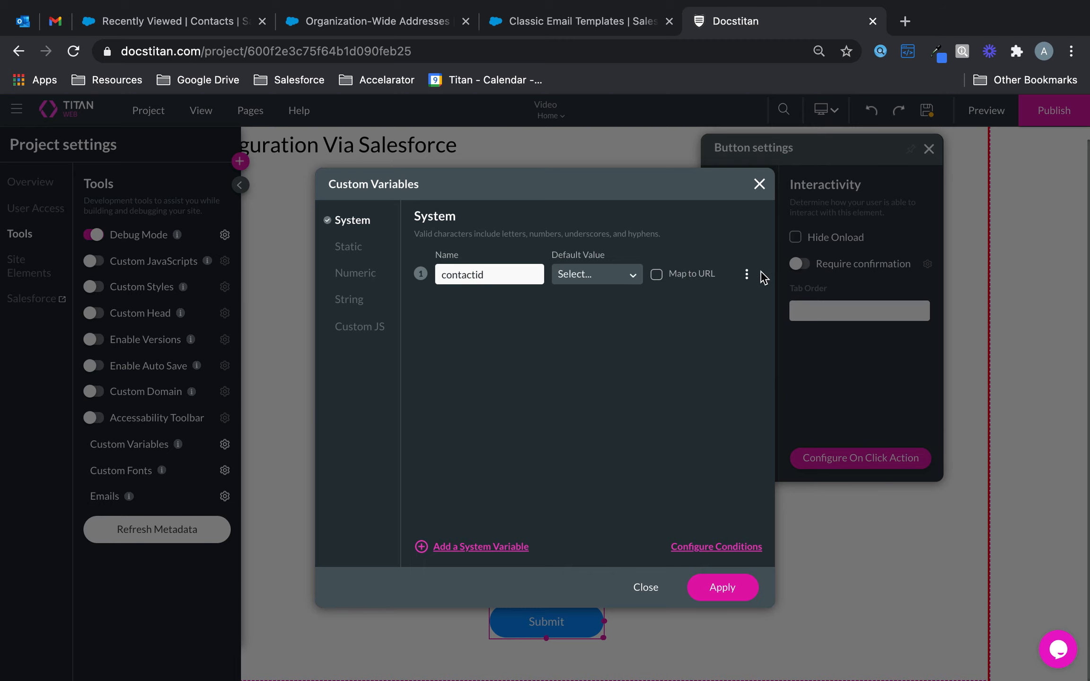
{"action": "left_click", "coordinate": [712, 548]}
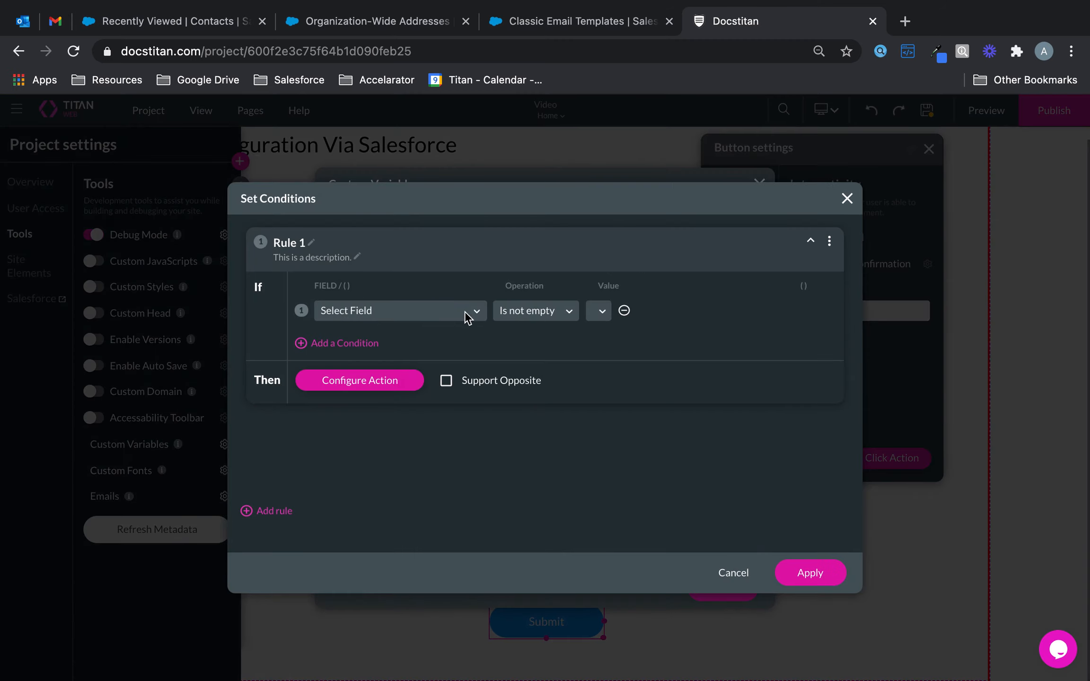
{"action": "left_click", "coordinate": [448, 311]}
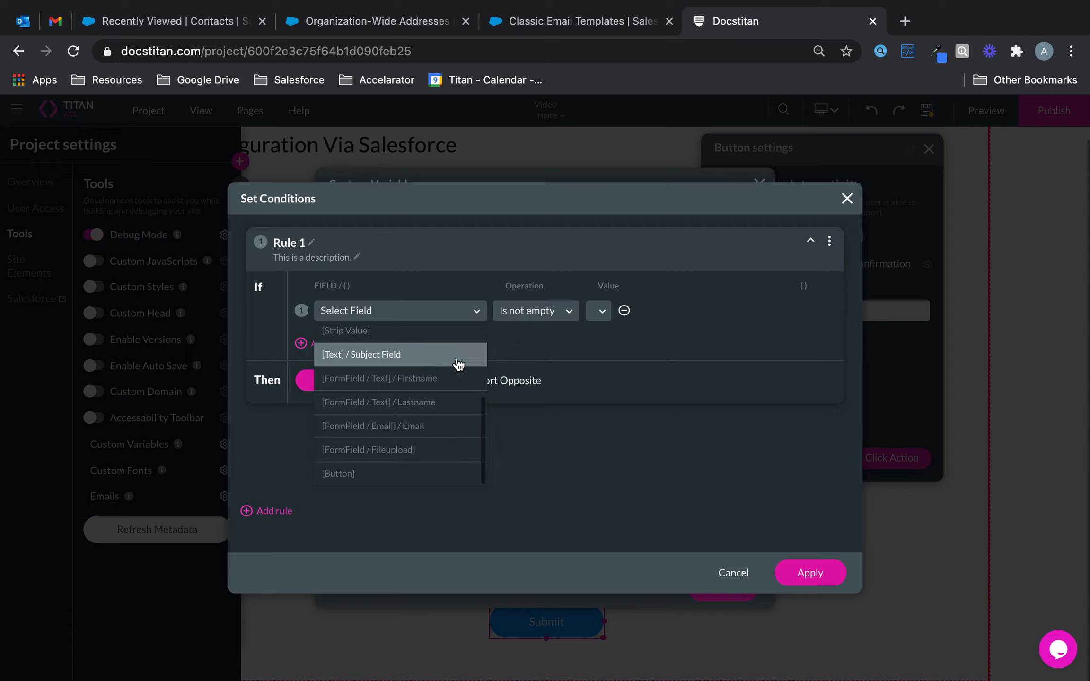
{"action": "scroll", "coordinate": [451, 367], "scroll_direction": "up", "scroll_amount": 3}
{"action": "left_click", "coordinate": [420, 435]}
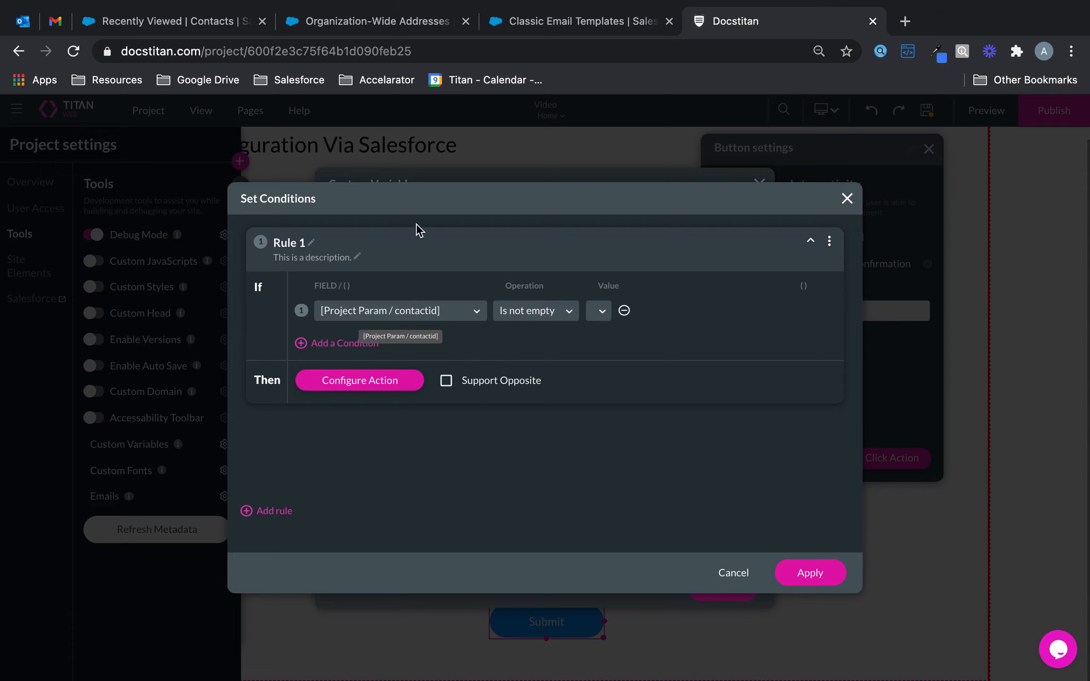
Step: Make the rule send email '#1 Send via Salesforce in Titan Web', apply everything, and save the project
{"action": "left_click", "coordinate": [382, 381]}
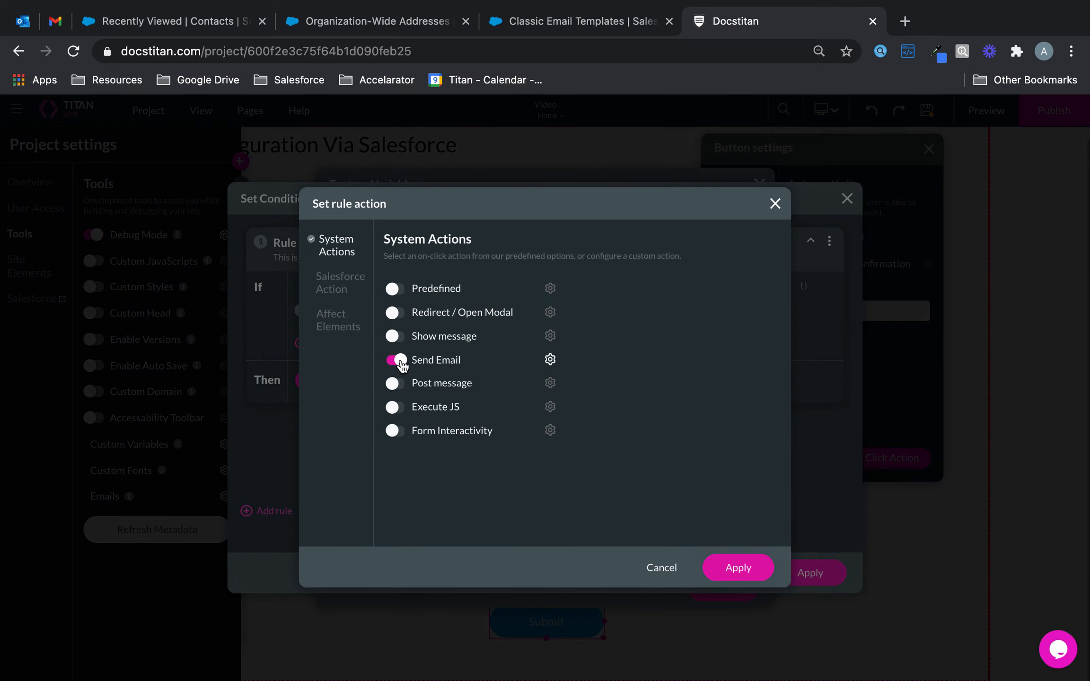
{"action": "left_click", "coordinate": [396, 361]}
{"action": "left_click", "coordinate": [397, 361]}
{"action": "left_click", "coordinate": [550, 360]}
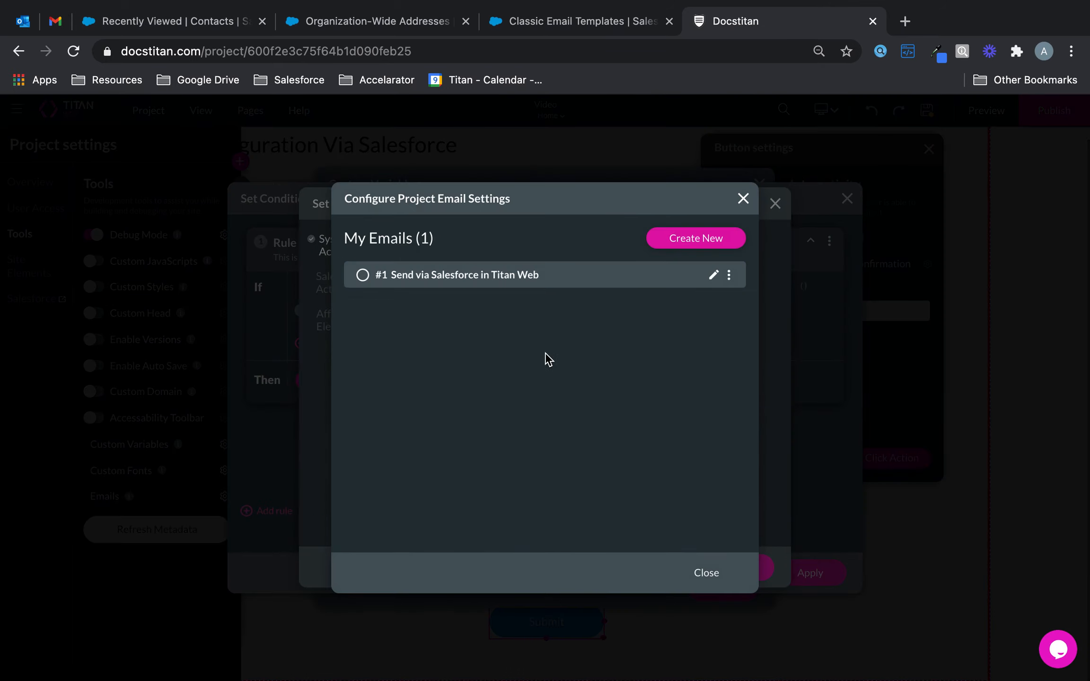
{"action": "left_click", "coordinate": [363, 275]}
{"action": "left_click", "coordinate": [708, 574]}
{"action": "left_click", "coordinate": [754, 574]}
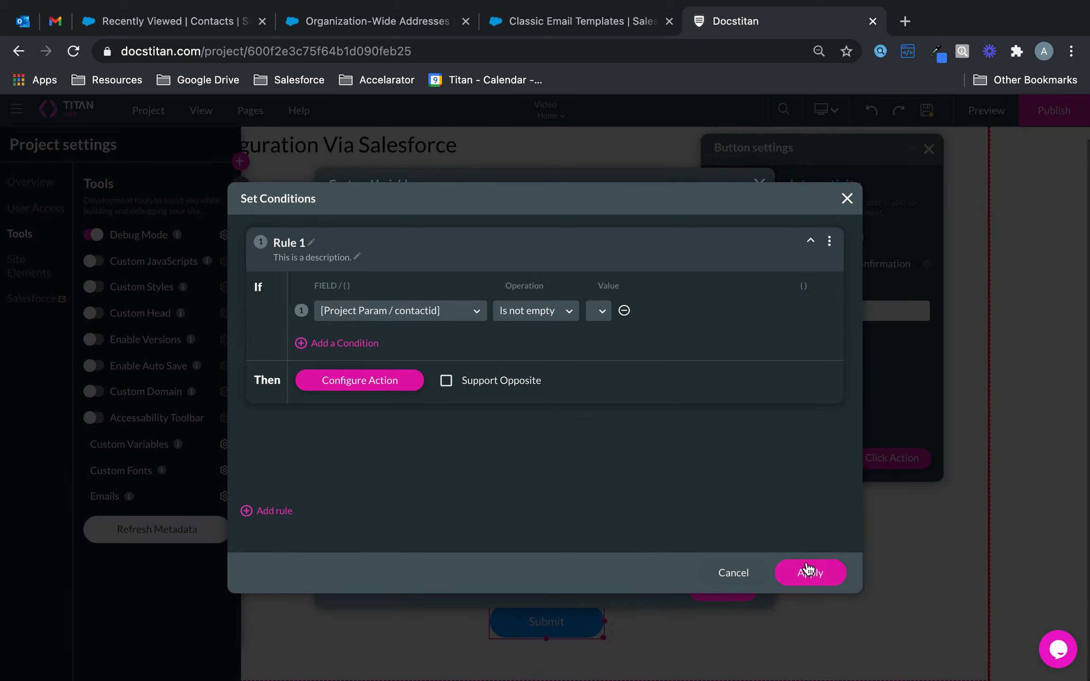
{"action": "left_click", "coordinate": [808, 570]}
{"action": "left_click", "coordinate": [736, 589]}
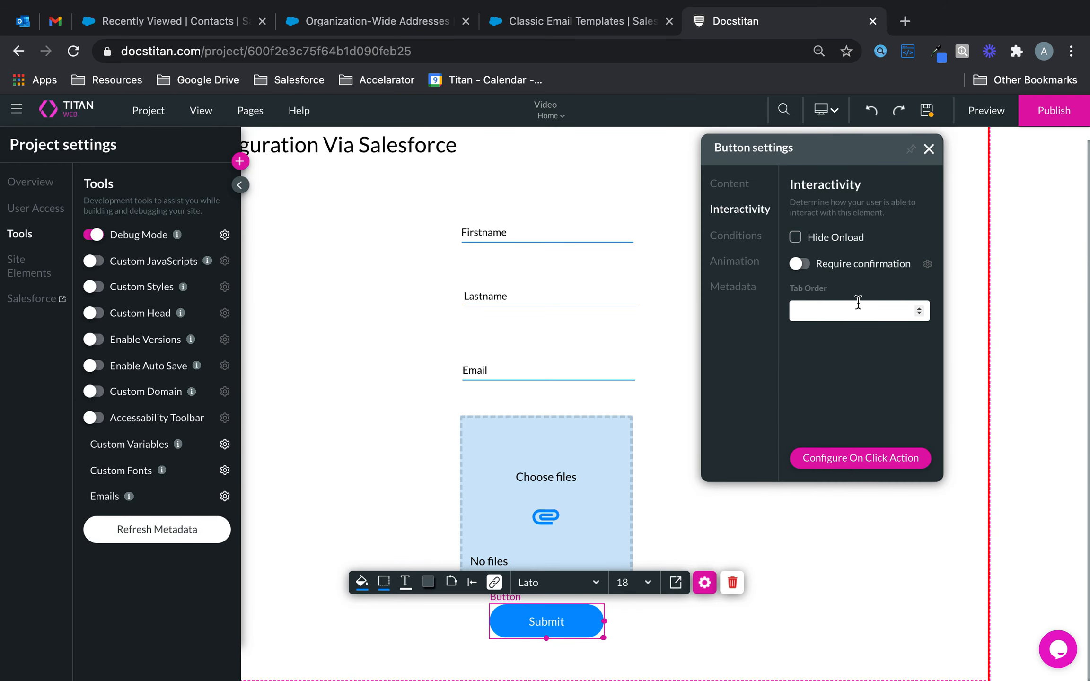
{"action": "left_click", "coordinate": [928, 112]}
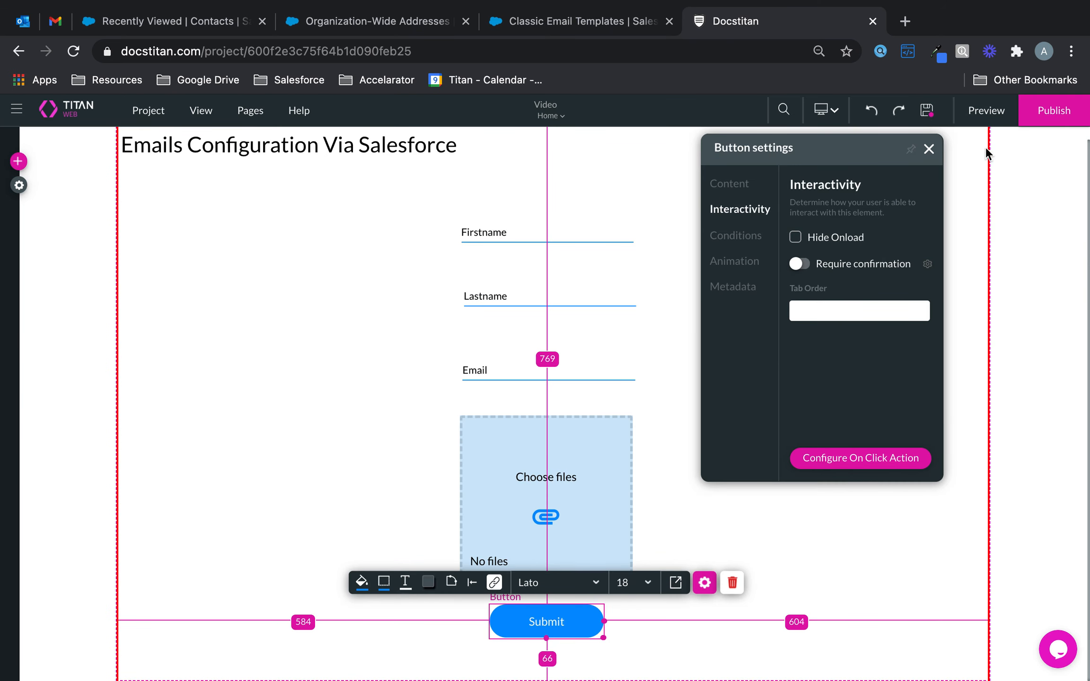
Step: In the page preview, fill in the first name, last name and the recipient's email address
{"action": "left_click", "coordinate": [983, 114]}
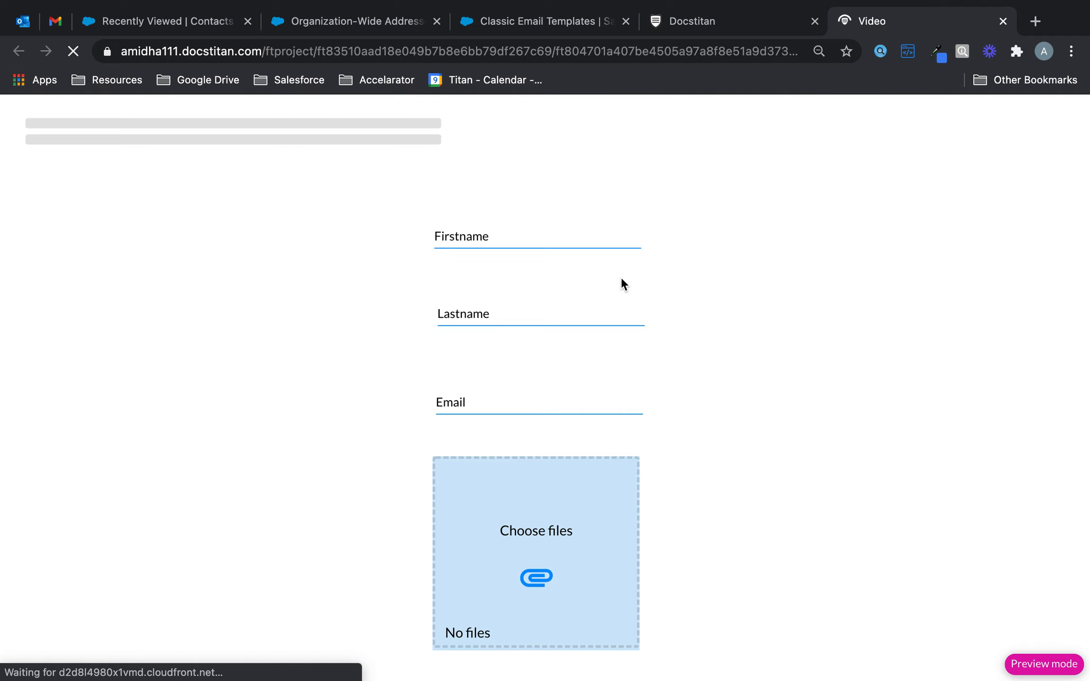
{"action": "scroll", "coordinate": [616, 282], "scroll_direction": "down", "scroll_amount": 2}
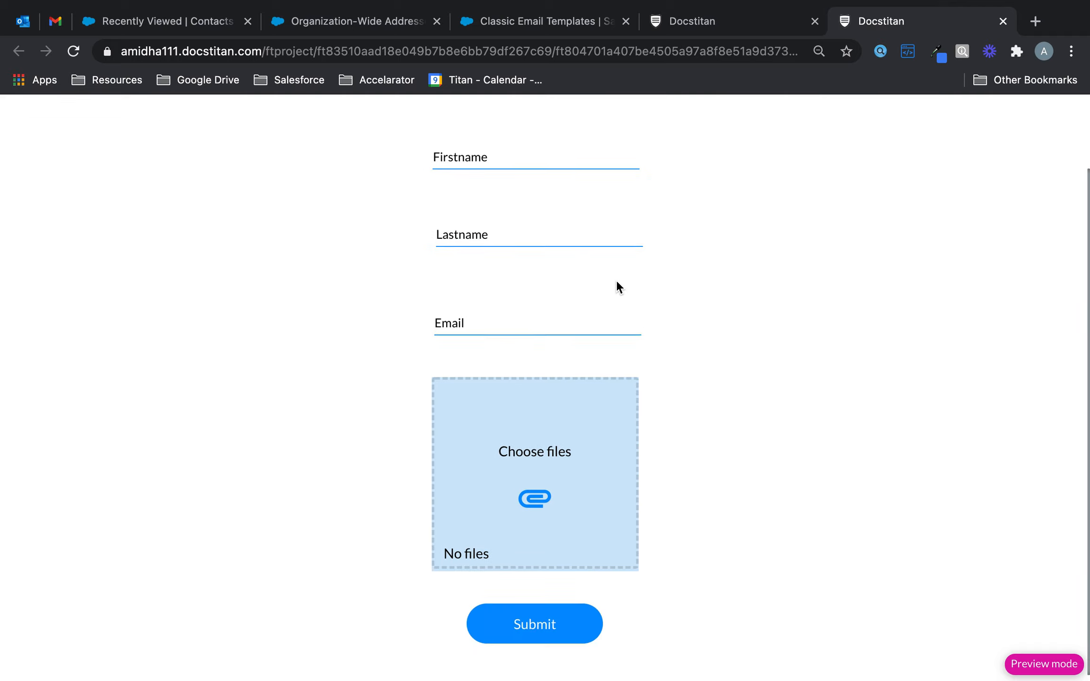
{"action": "scroll", "coordinate": [617, 284], "scroll_direction": "up", "scroll_amount": 2}
{"action": "left_click", "coordinate": [576, 239]}
{"action": "type", "text": "Config"}
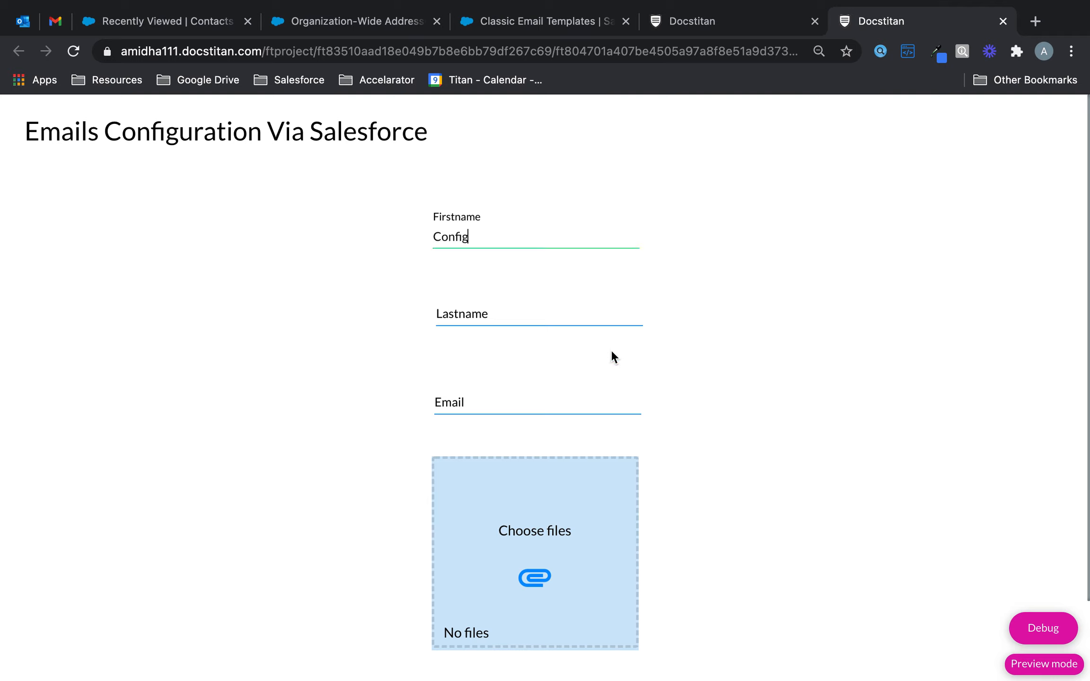
{"action": "left_click", "coordinate": [593, 318]}
{"action": "type", "text": "Via Salesforce"}
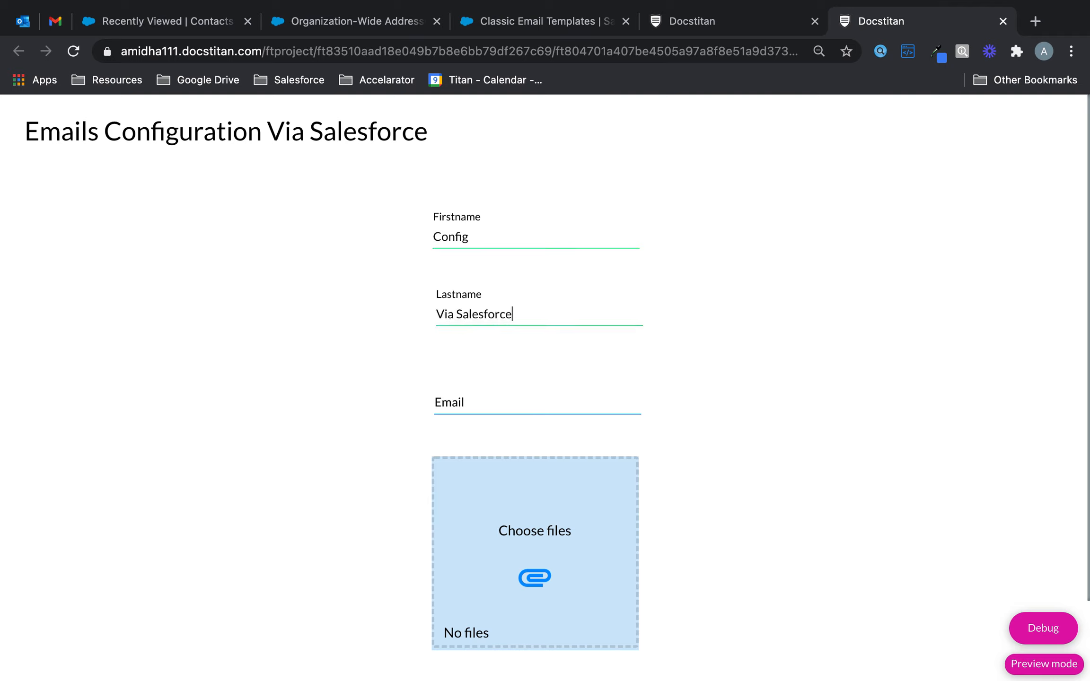
{"action": "left_click", "coordinate": [518, 395]}
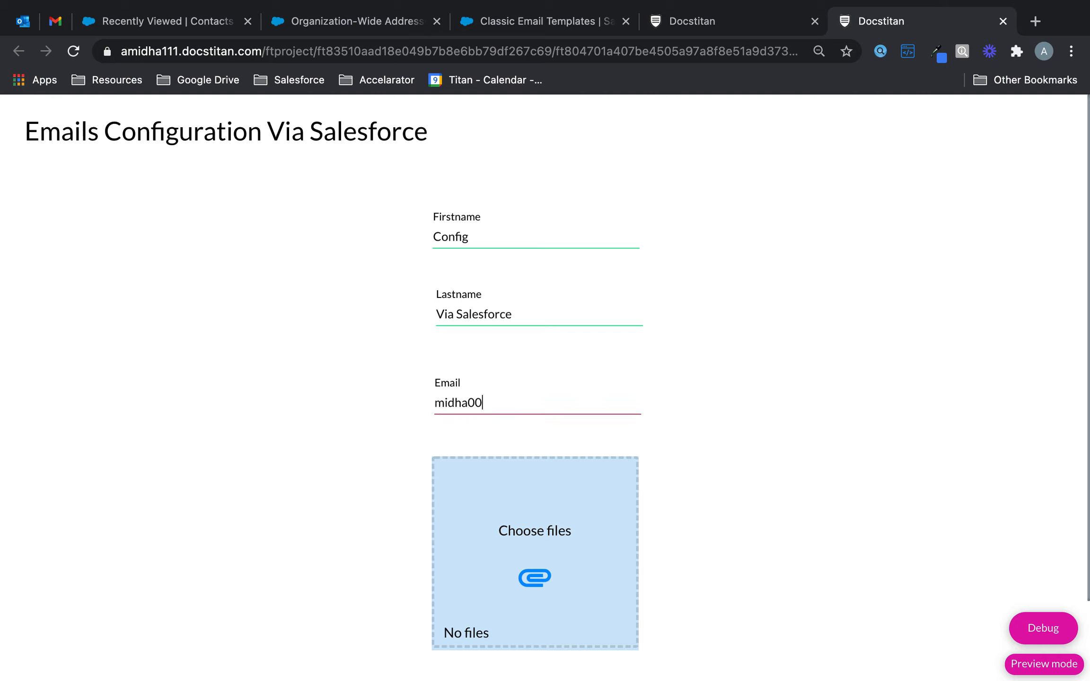
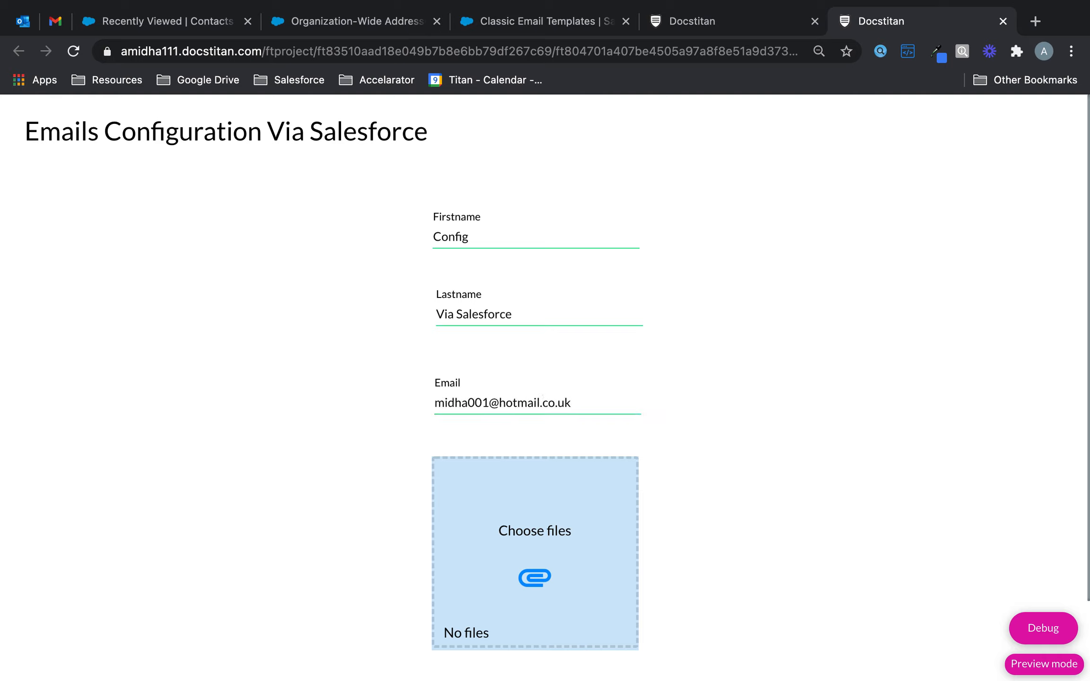
Step: Attach the newest screenshot file and submit the form
{"action": "left_click", "coordinate": [549, 530]}
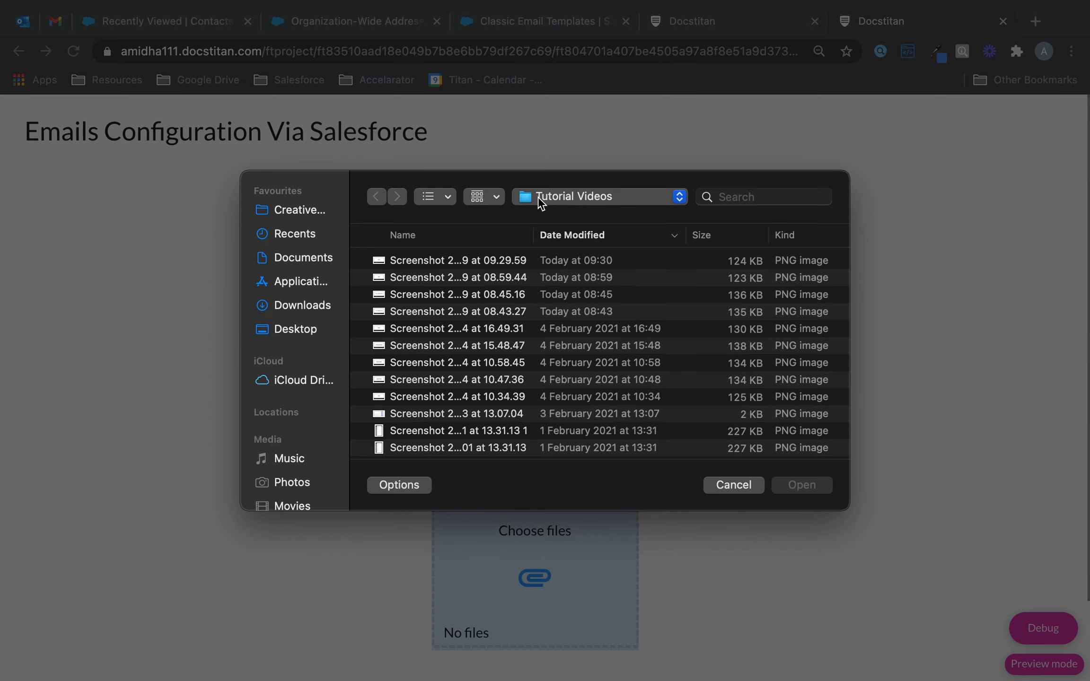
{"action": "double_click", "coordinate": [457, 261]}
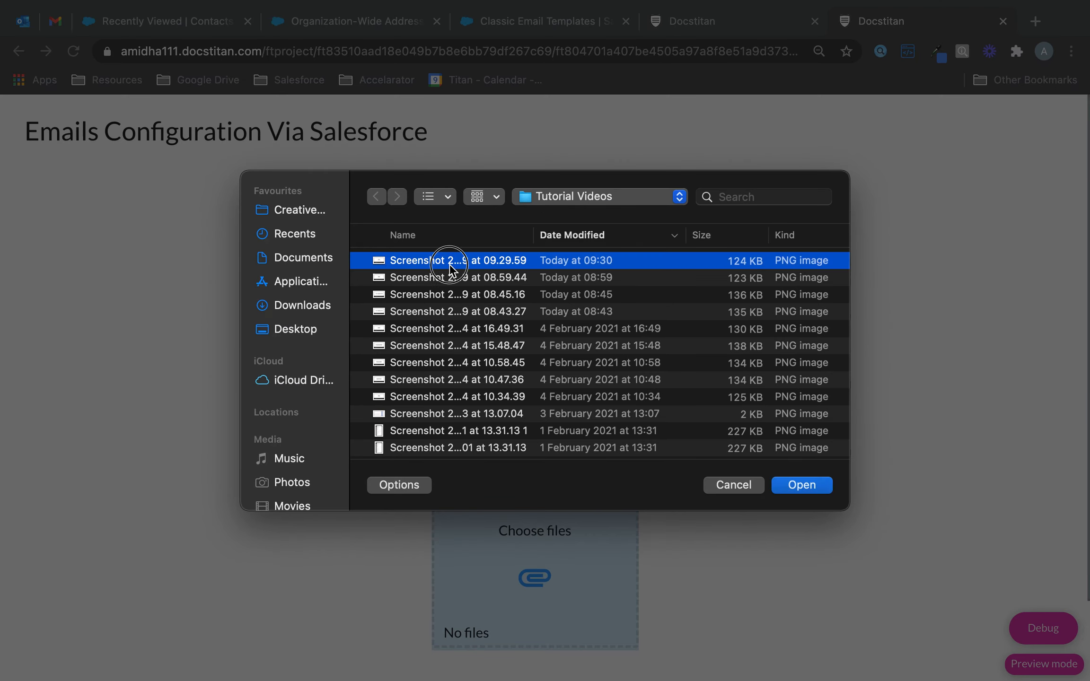
{"action": "scroll", "coordinate": [639, 376], "scroll_direction": "down", "scroll_amount": 2}
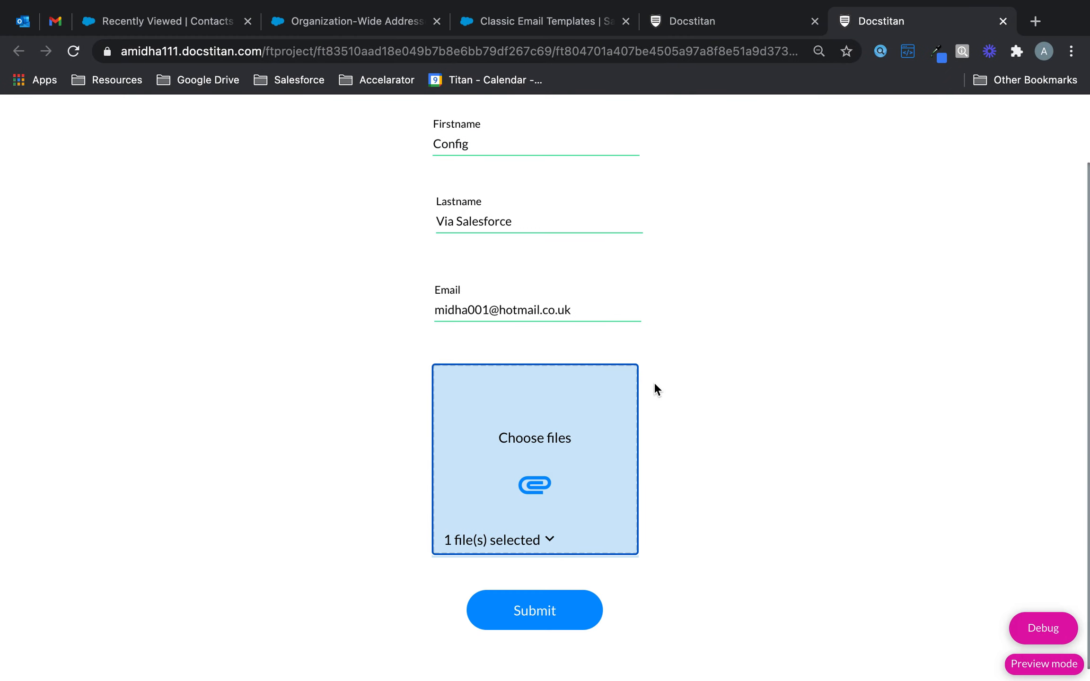
{"action": "left_click", "coordinate": [541, 615]}
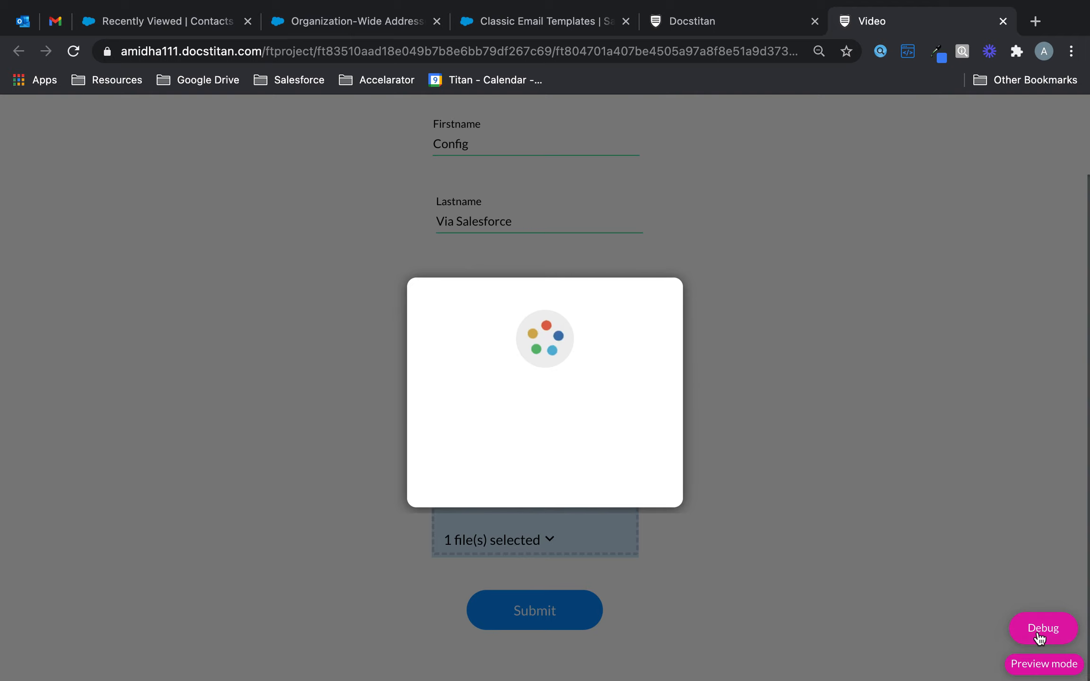
Step: Open the debug listing and select the submitted contactid value
{"action": "left_click", "coordinate": [1039, 636]}
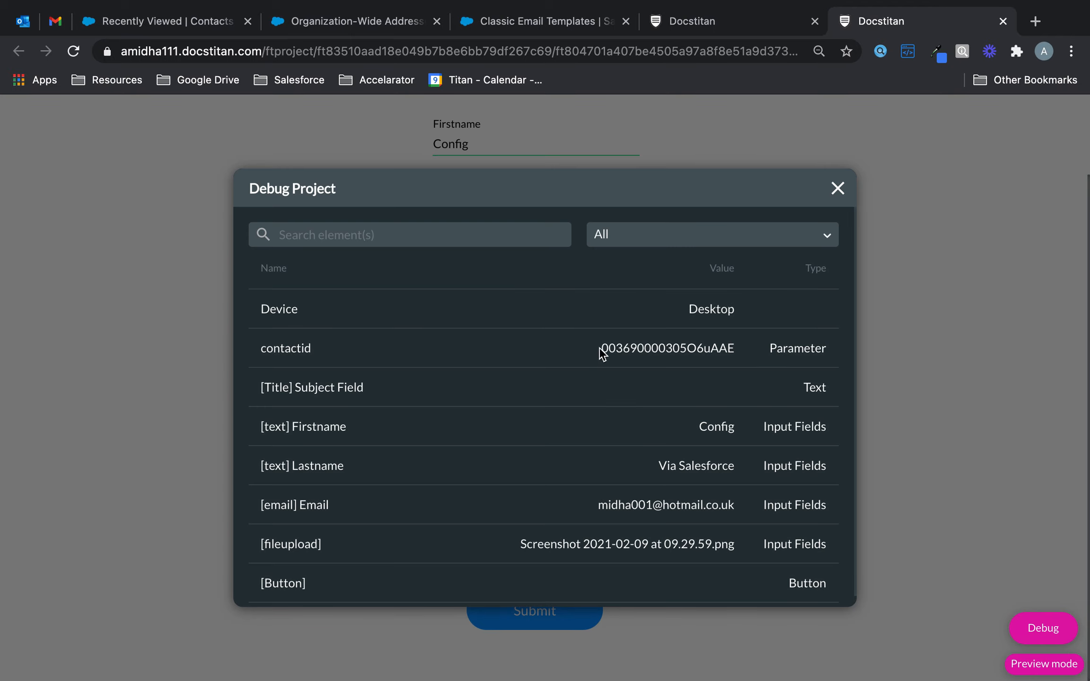
{"action": "left_click_drag", "start_coordinate": [600, 352], "coordinate": [739, 354]}
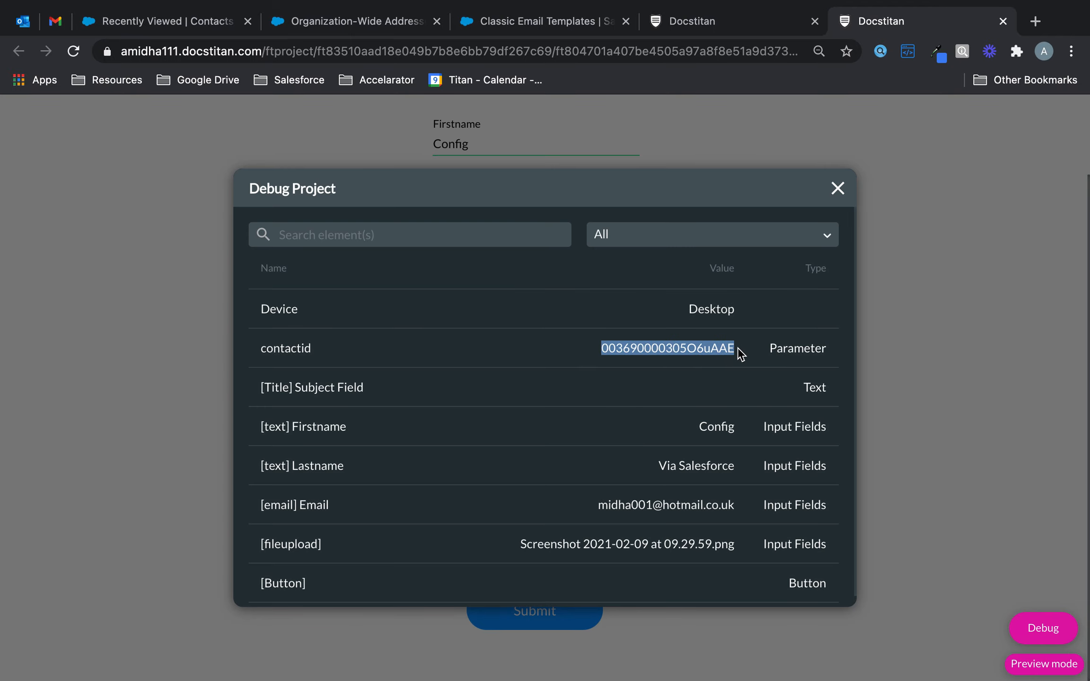
{"action": "left_click", "coordinate": [618, 350]}
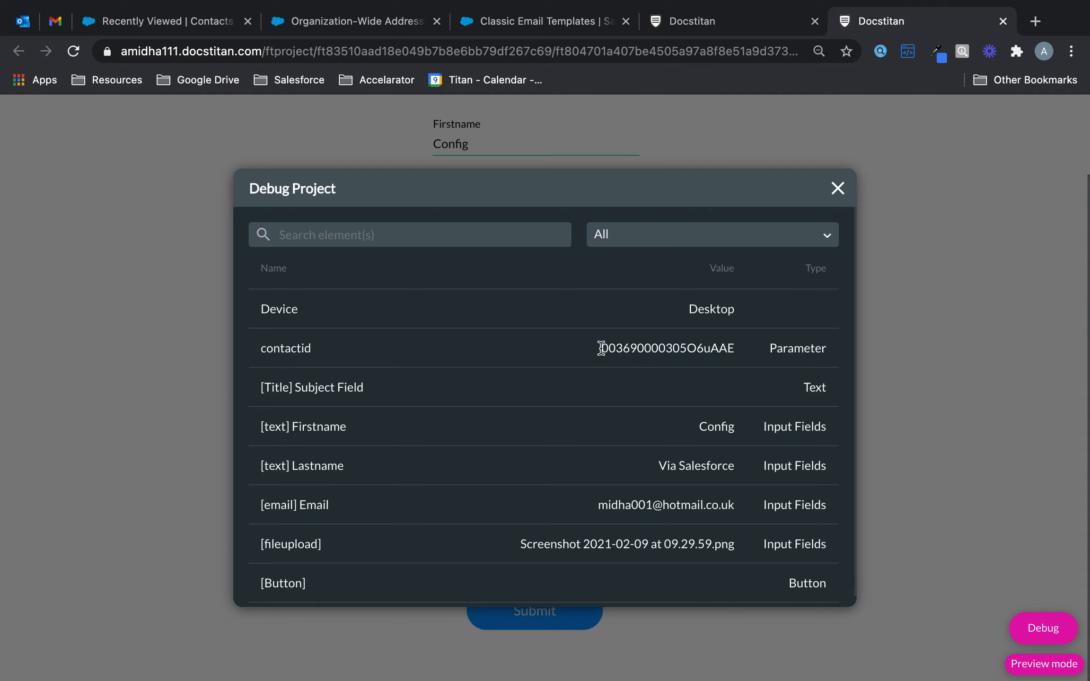
{"action": "left_click_drag", "start_coordinate": [601, 348], "coordinate": [750, 352]}
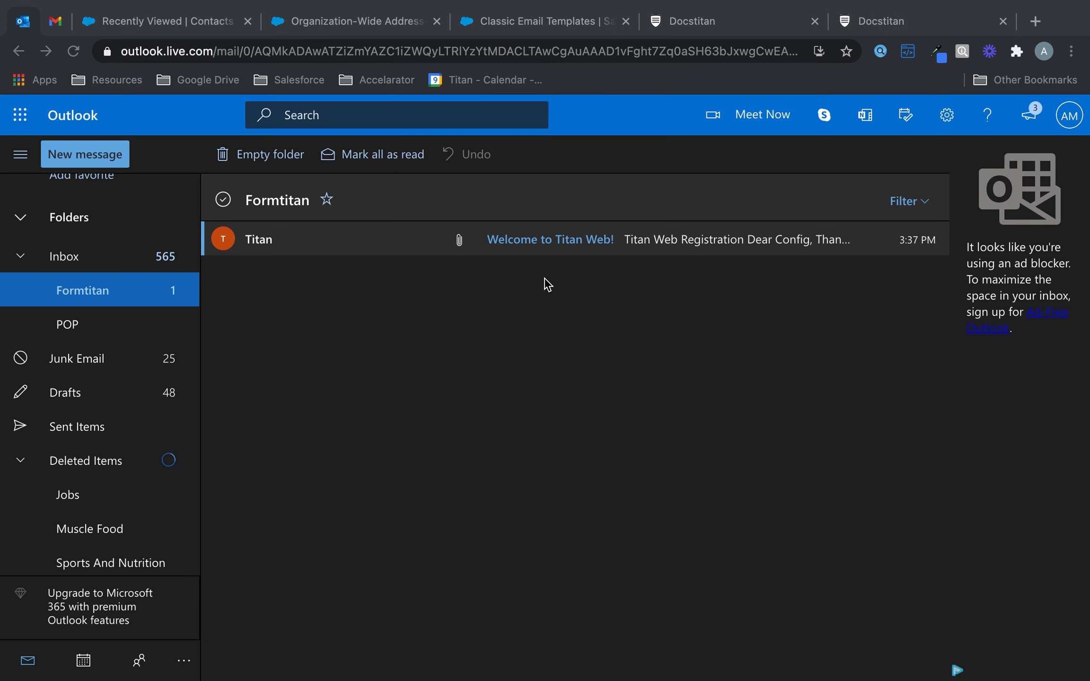
Step: Open the Welcome to Titan Web! email and preview its attached screenshot
{"action": "left_click", "coordinate": [576, 250]}
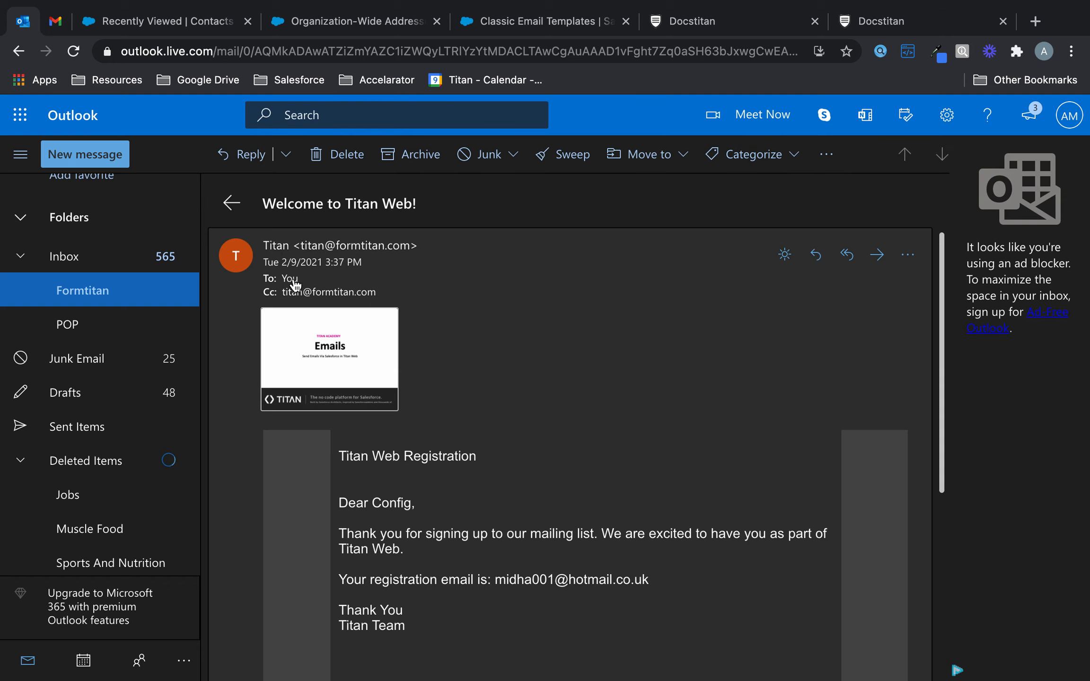
{"action": "left_click_drag", "start_coordinate": [263, 245], "coordinate": [423, 248]}
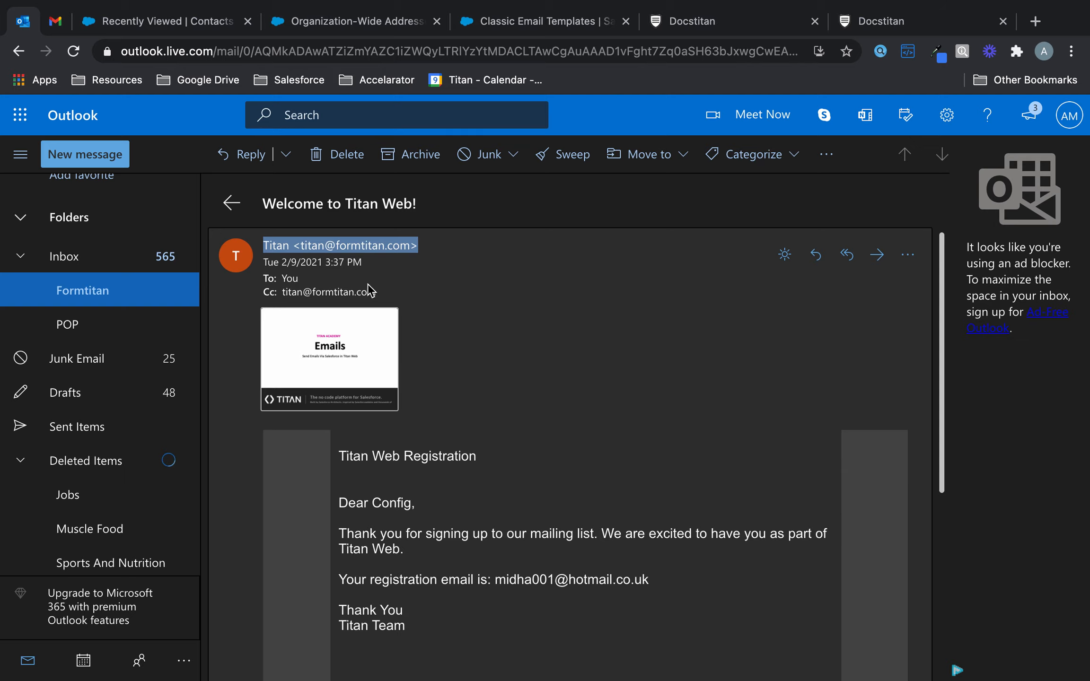
{"action": "left_click", "coordinate": [359, 367]}
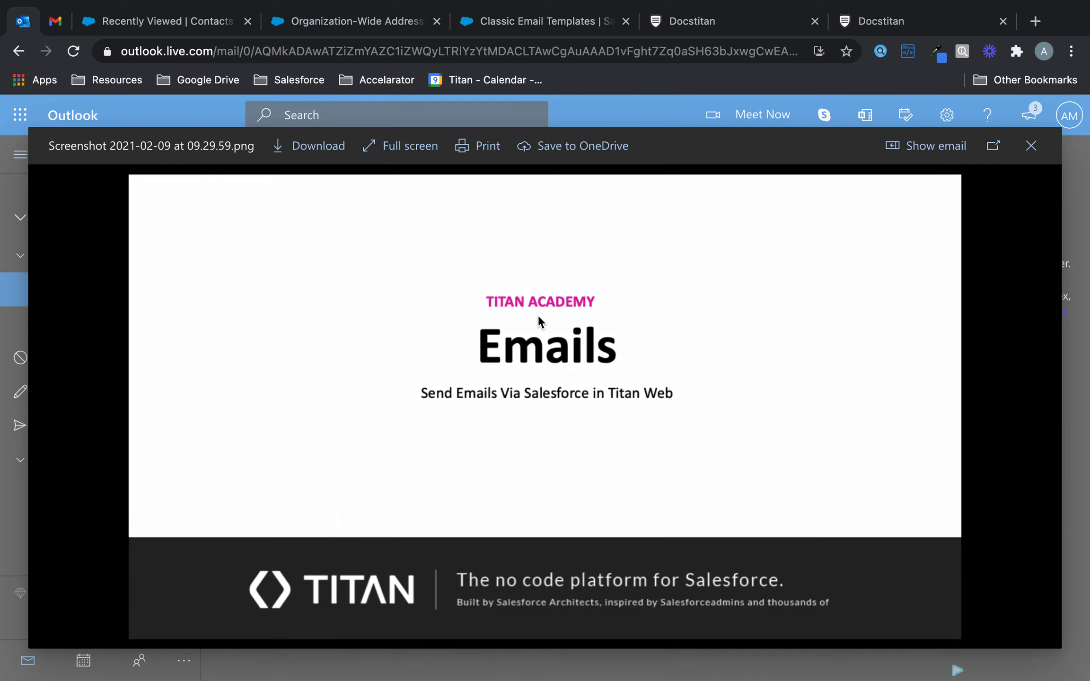
{"action": "left_click", "coordinate": [1031, 145]}
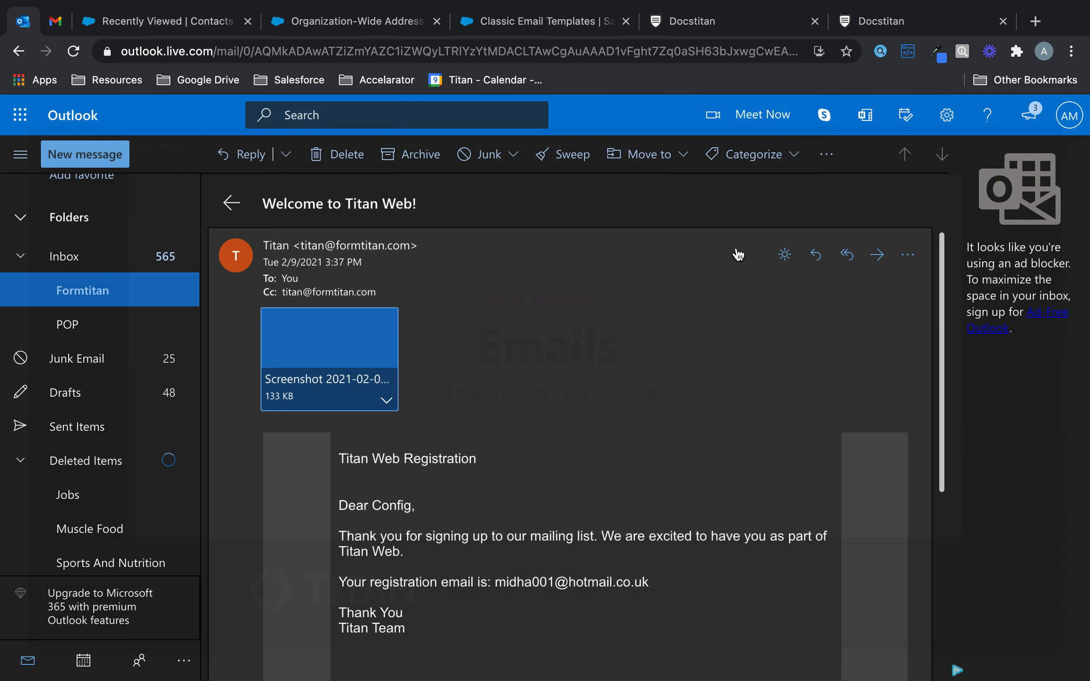
Step: Check the personalised greeting and registration email address in the message body
{"action": "scroll", "coordinate": [394, 361], "scroll_direction": "down", "scroll_amount": 3}
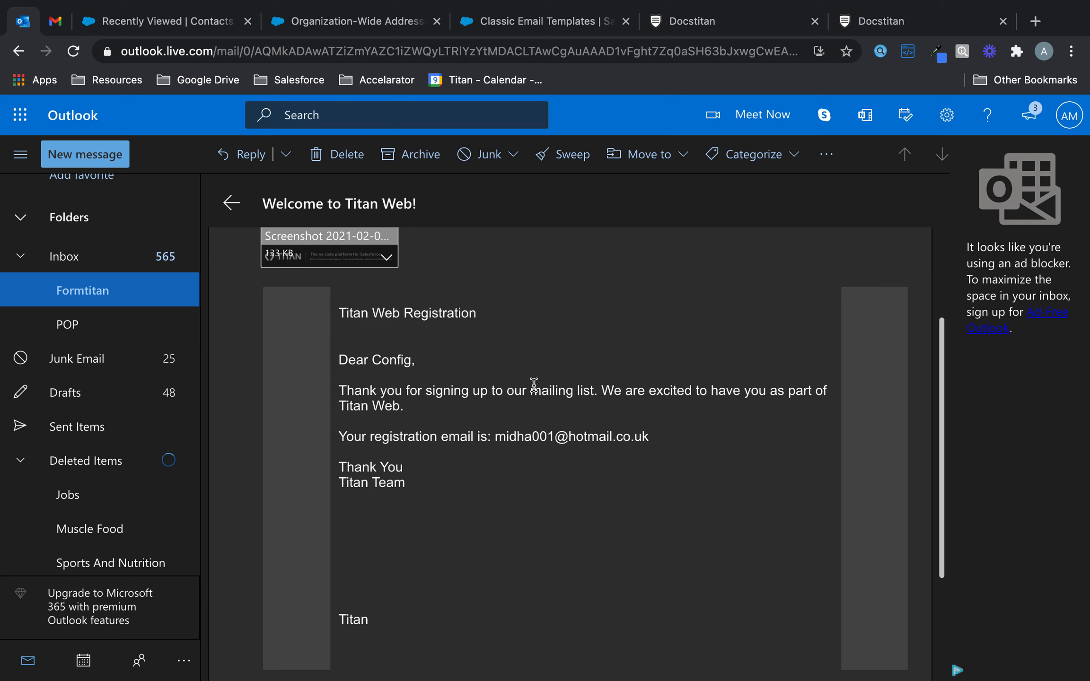
{"action": "left_click_drag", "start_coordinate": [372, 360], "coordinate": [404, 361]}
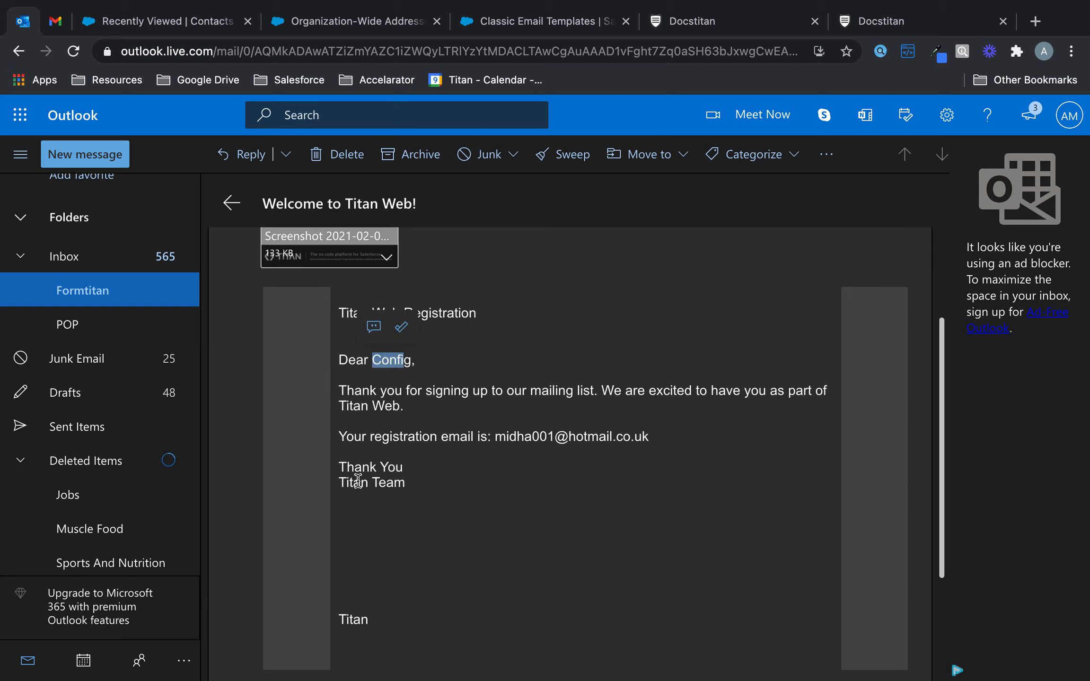
{"action": "left_click_drag", "start_coordinate": [495, 436], "coordinate": [655, 450]}
{"action": "left_click", "coordinate": [638, 478]}
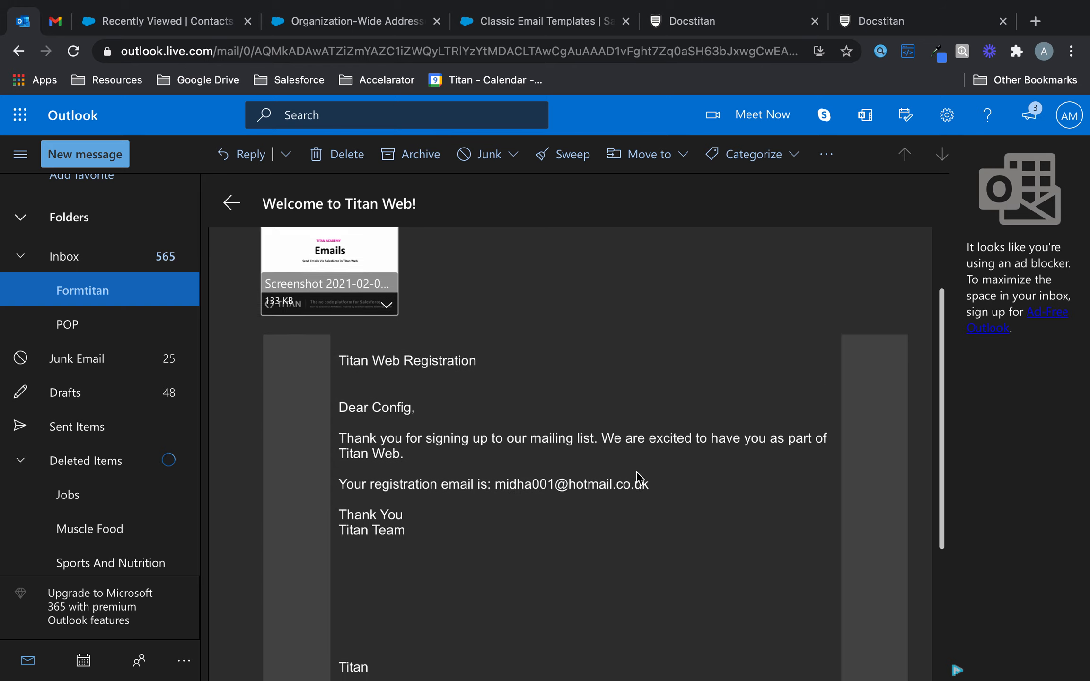
{"action": "scroll", "coordinate": [638, 478], "scroll_direction": "up", "scroll_amount": 2}
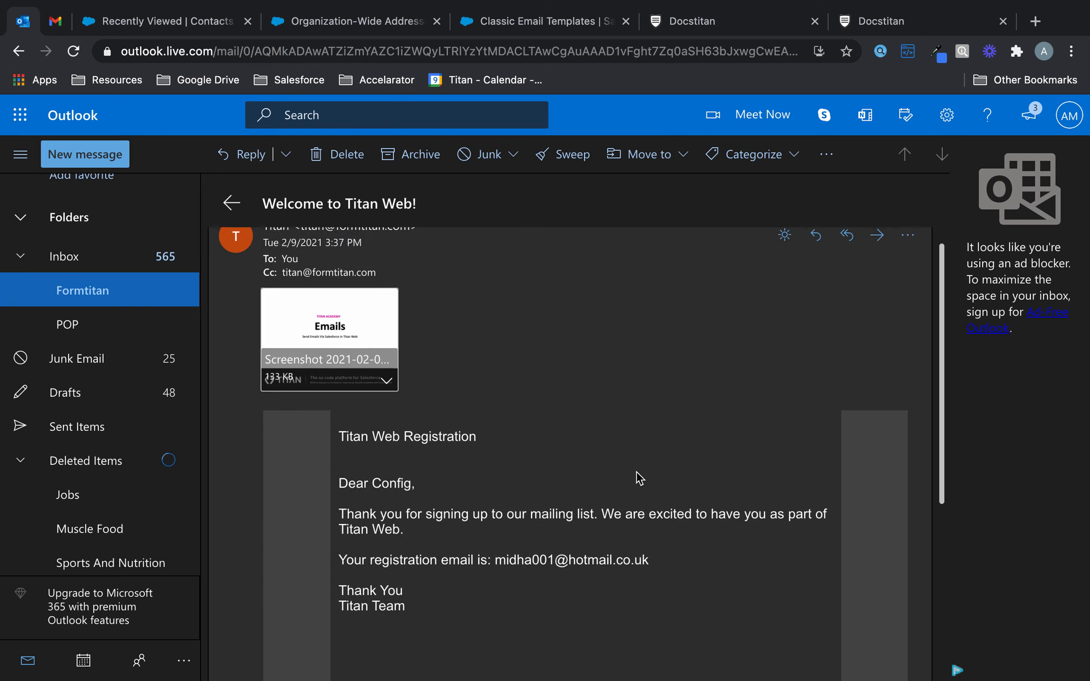
{"action": "left_click", "coordinate": [55, 21]}
Step: Refresh Gmail's Forums inbox to fetch the new email
{"action": "scroll", "coordinate": [529, 360], "scroll_direction": "up", "scroll_amount": 3}
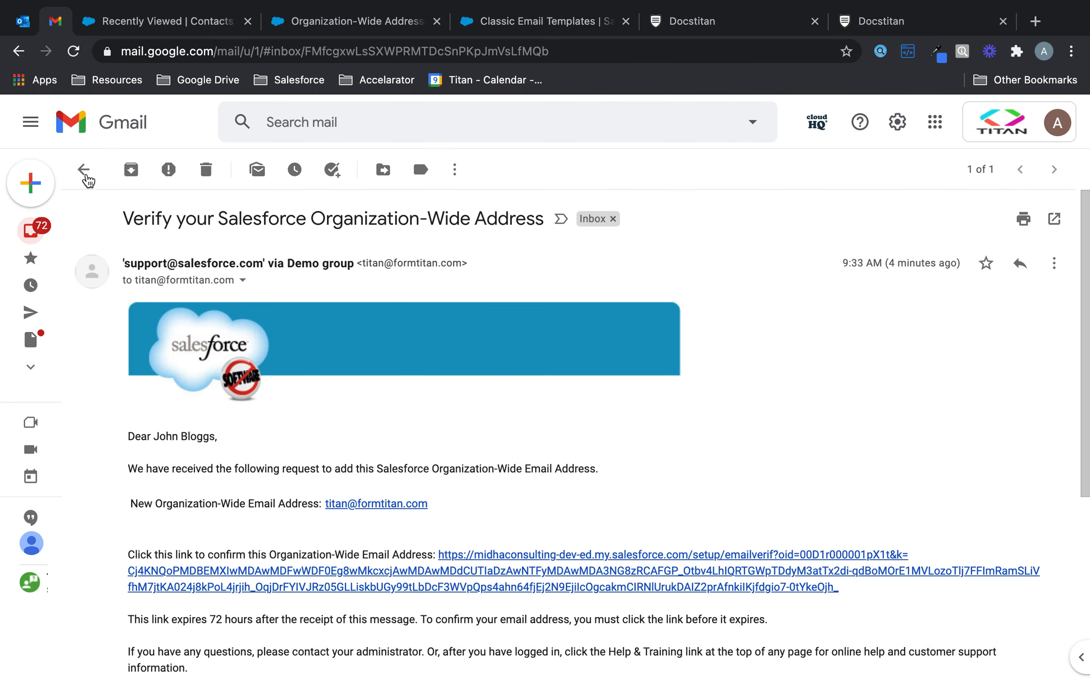
{"action": "left_click", "coordinate": [84, 169]}
{"action": "left_click", "coordinate": [690, 201]}
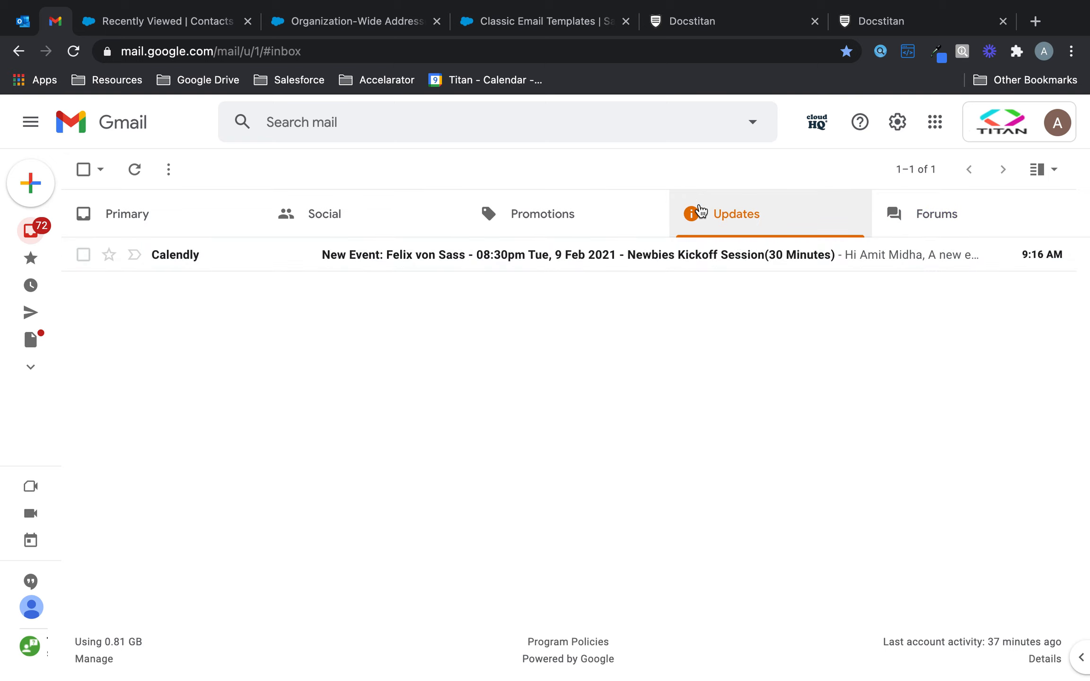
{"action": "left_click", "coordinate": [911, 212]}
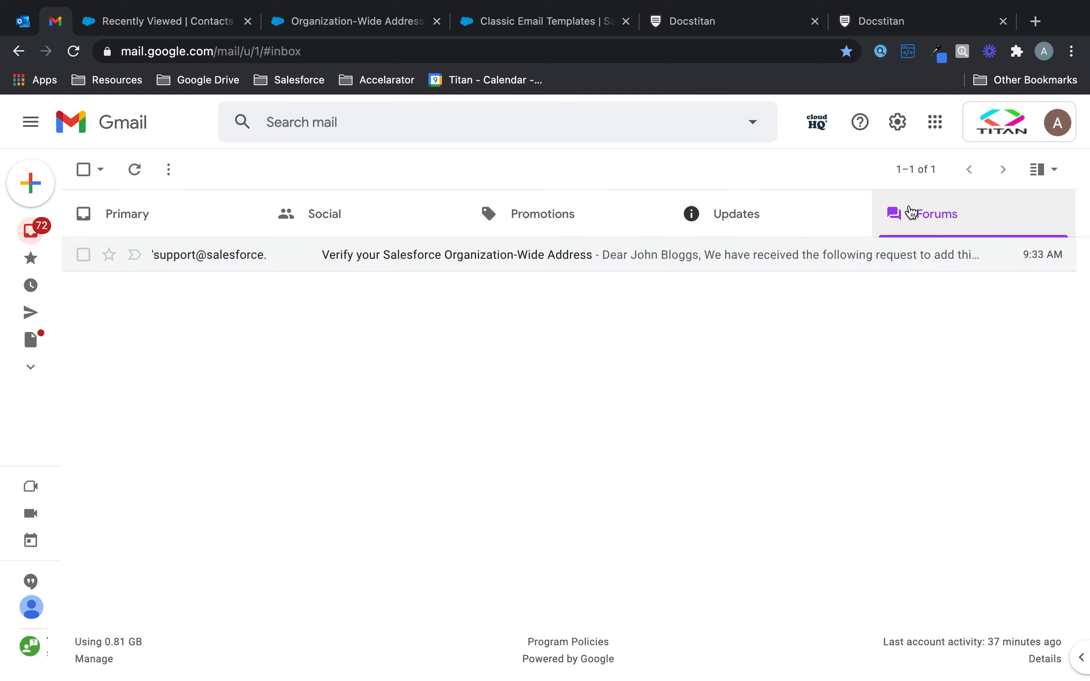
{"action": "left_click", "coordinate": [135, 169]}
Step: Read the Welcome to Titan Web! email, then preview its screenshot attachment from the inbox
{"action": "left_click", "coordinate": [530, 264]}
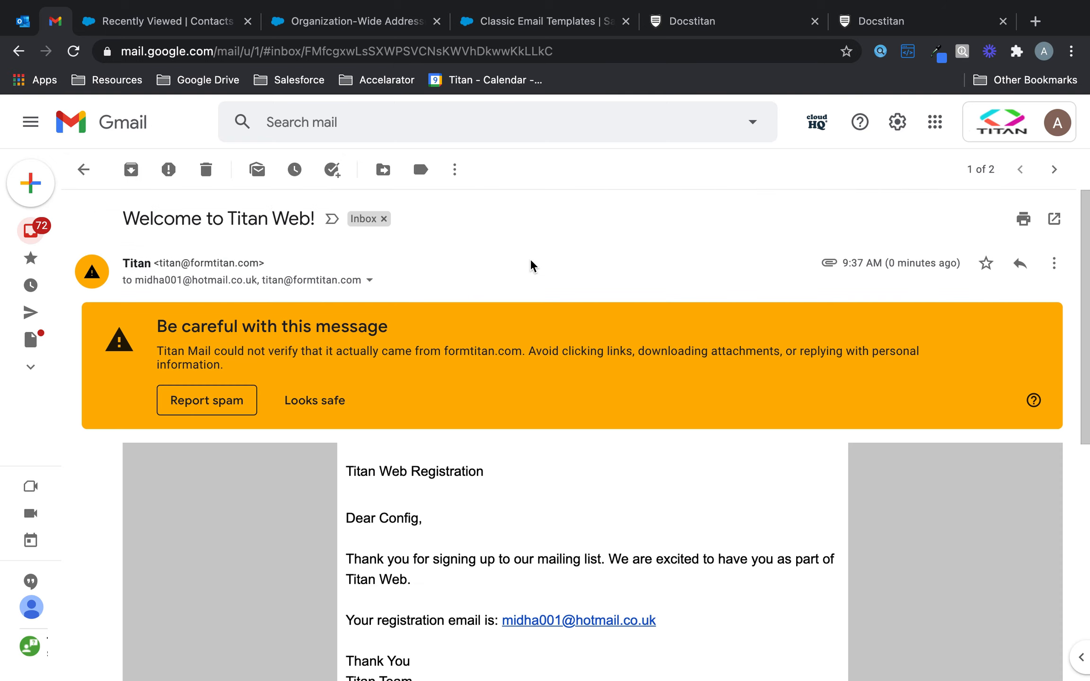
{"action": "scroll", "coordinate": [545, 513], "scroll_direction": "down", "scroll_amount": 3}
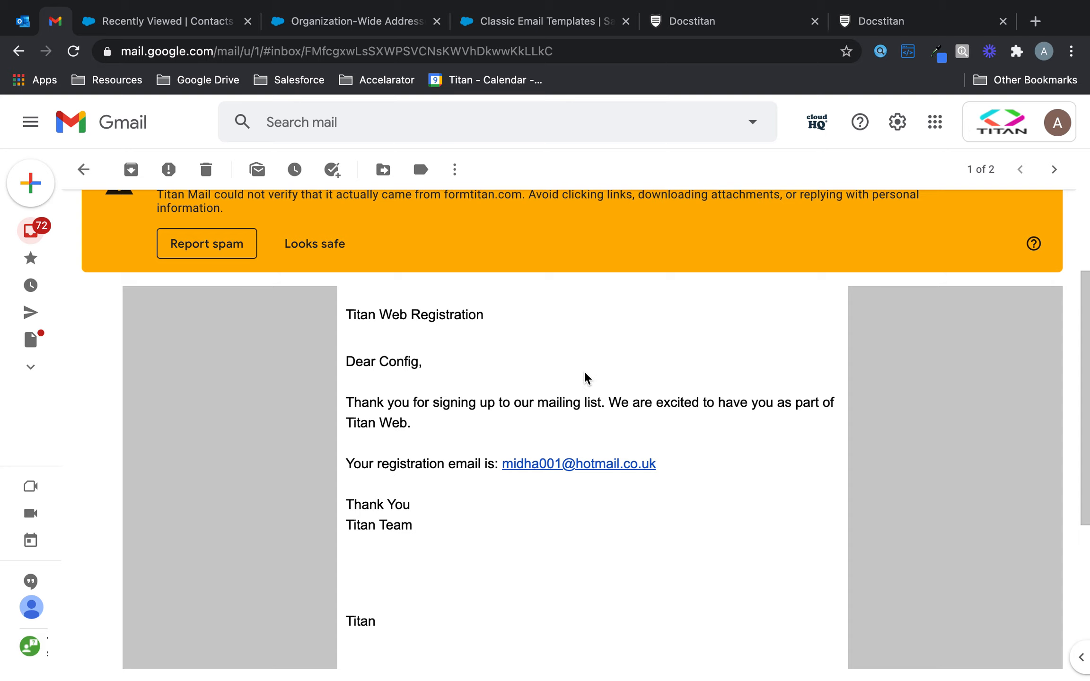
{"action": "scroll", "coordinate": [506, 473], "scroll_direction": "up", "scroll_amount": 3}
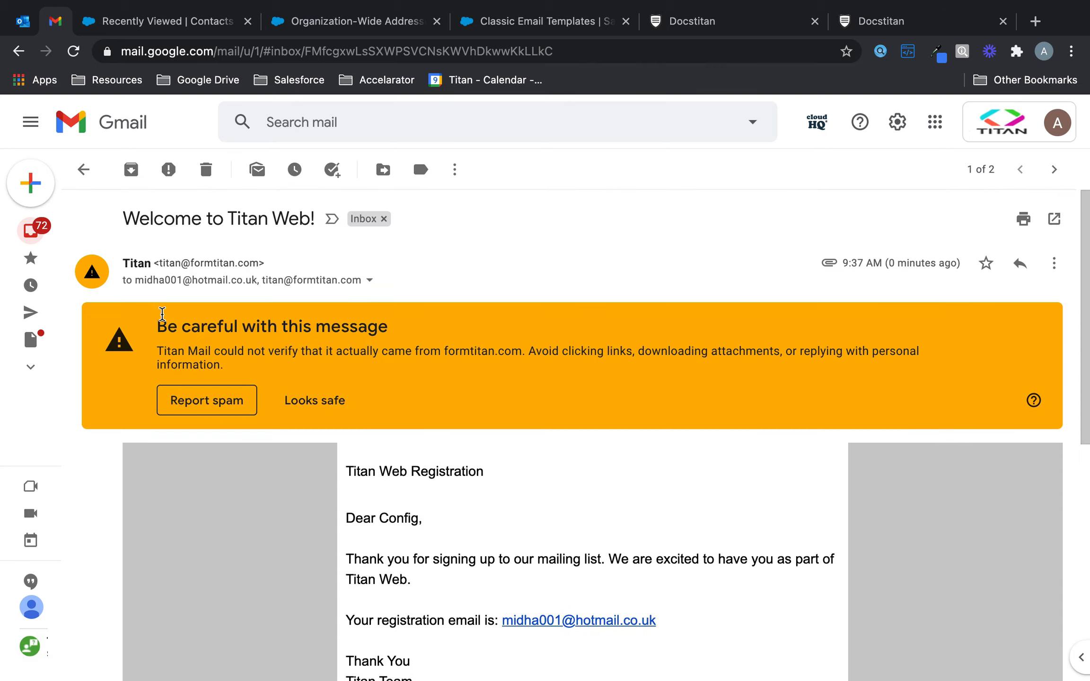
{"action": "left_click", "coordinate": [83, 169]}
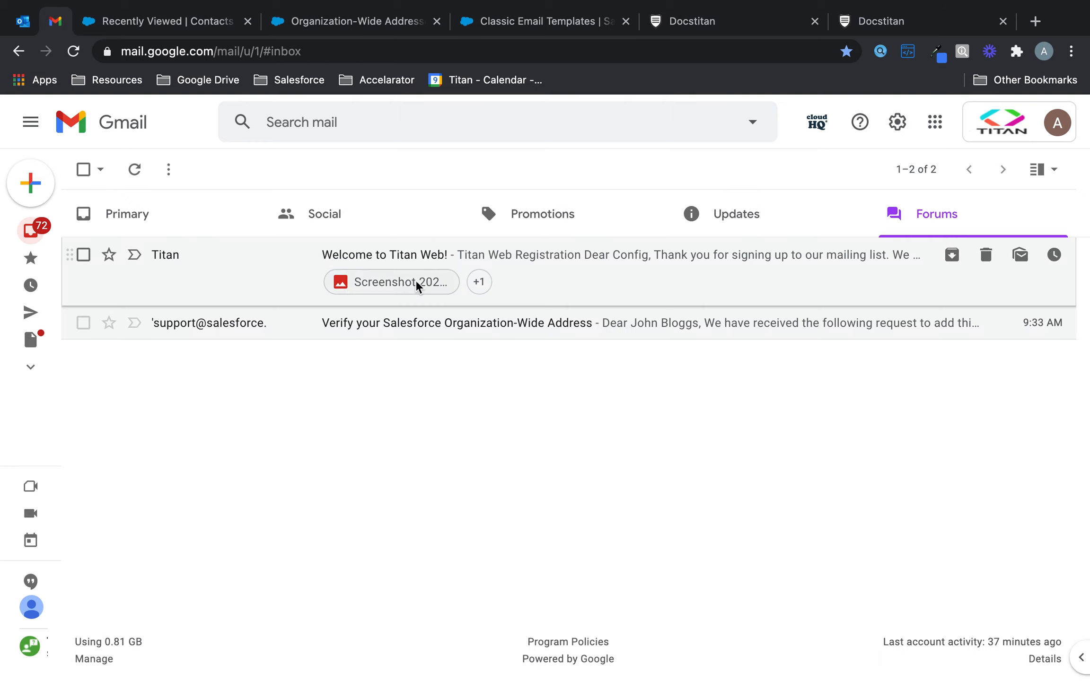
{"action": "left_click", "coordinate": [418, 283]}
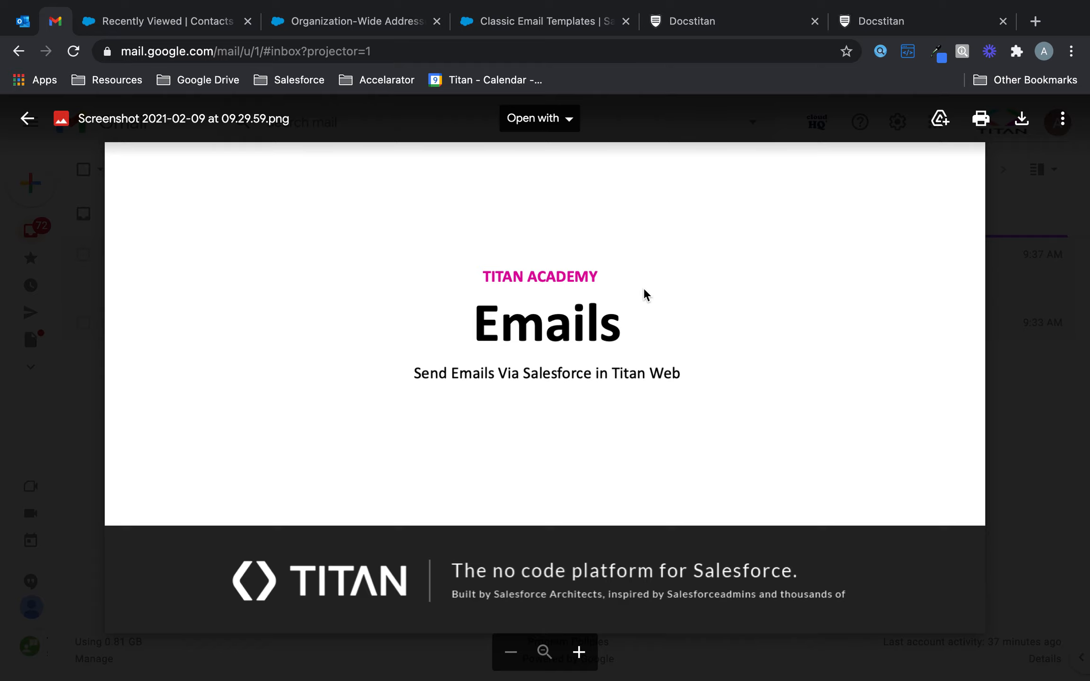
{"action": "left_click", "coordinate": [58, 287]}
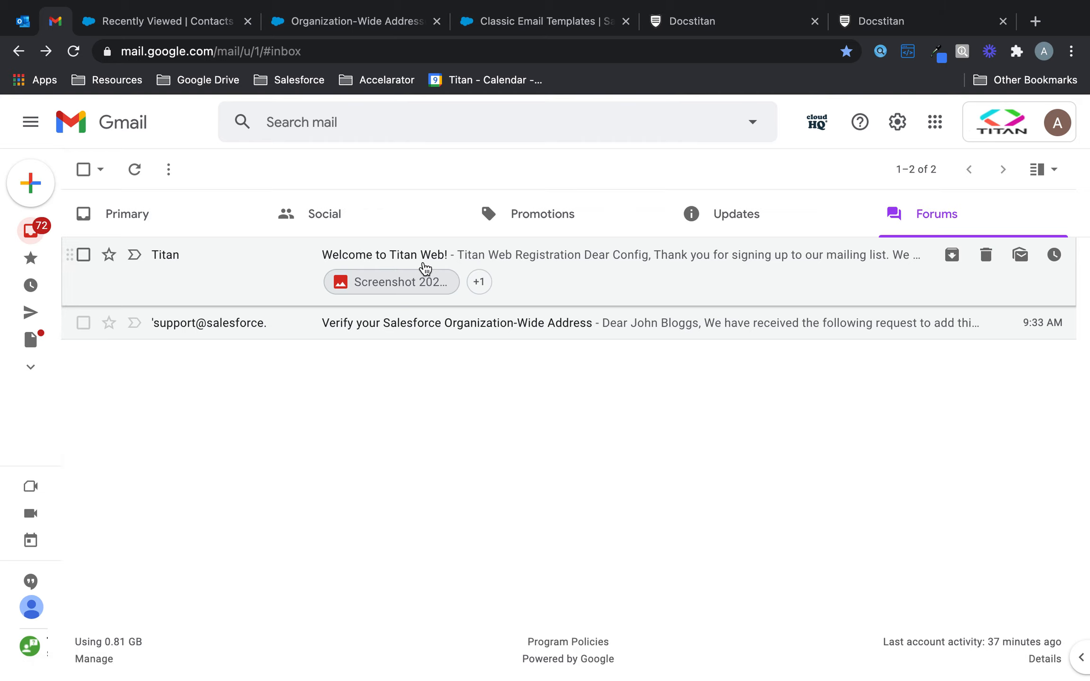